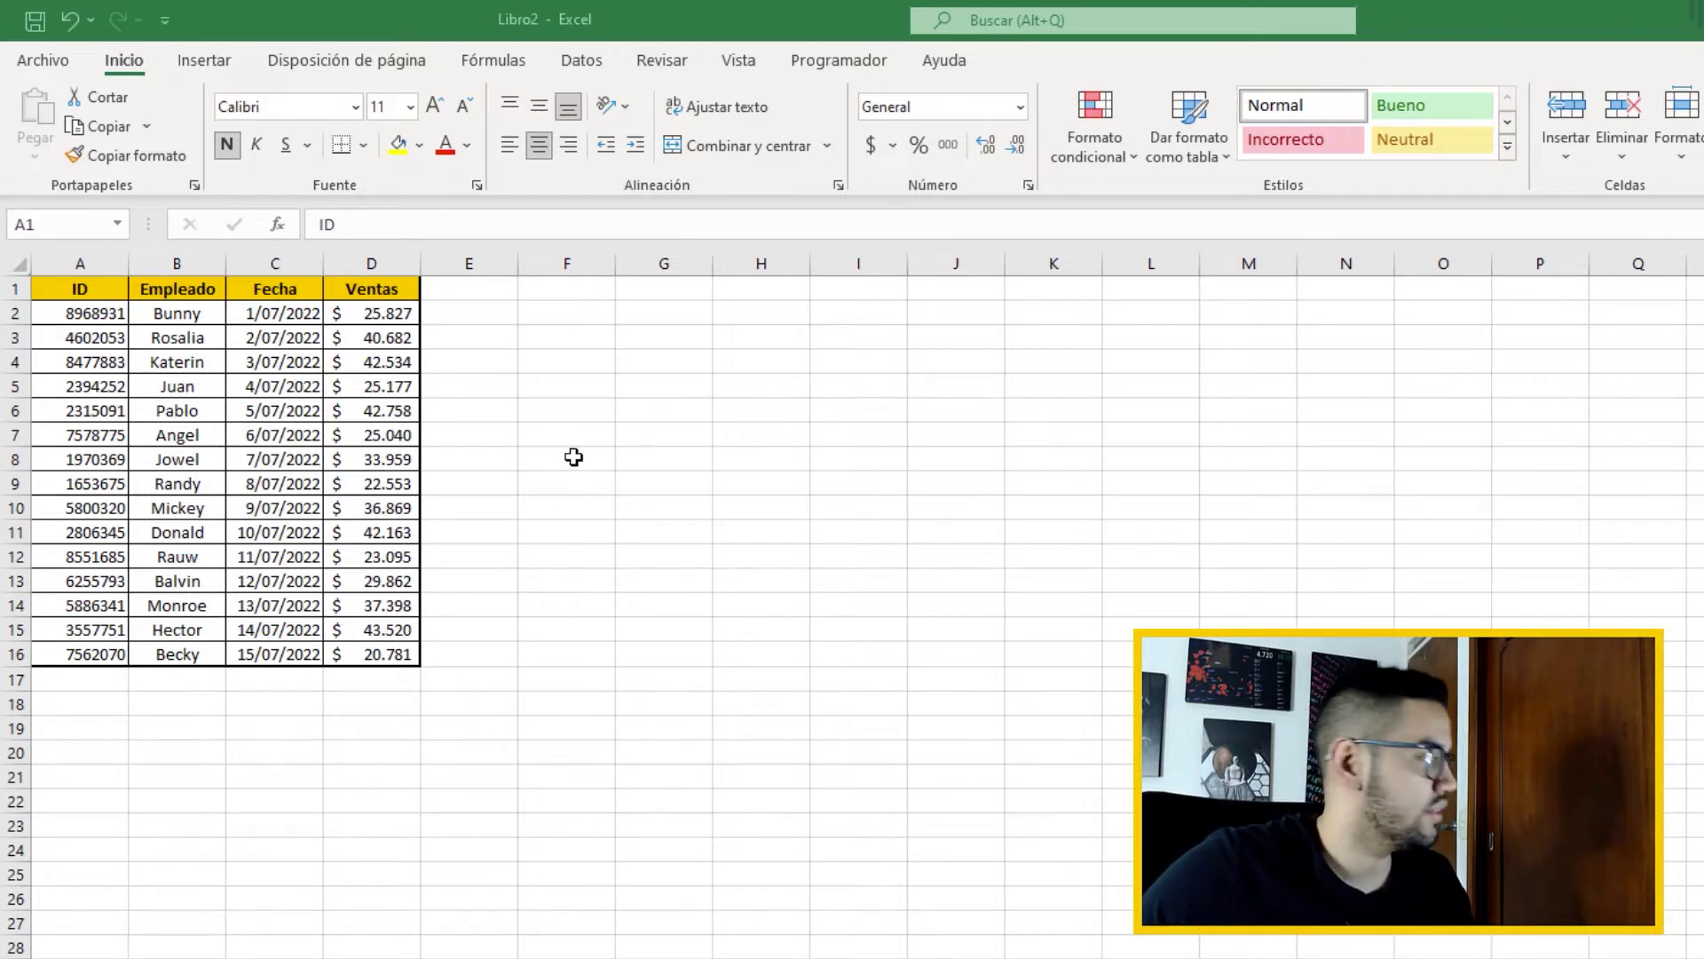
Copy the ID, Empleado, Fecha and Ventas headers from A1:D1 into F1:I1.
click(508, 326)
click(577, 311)
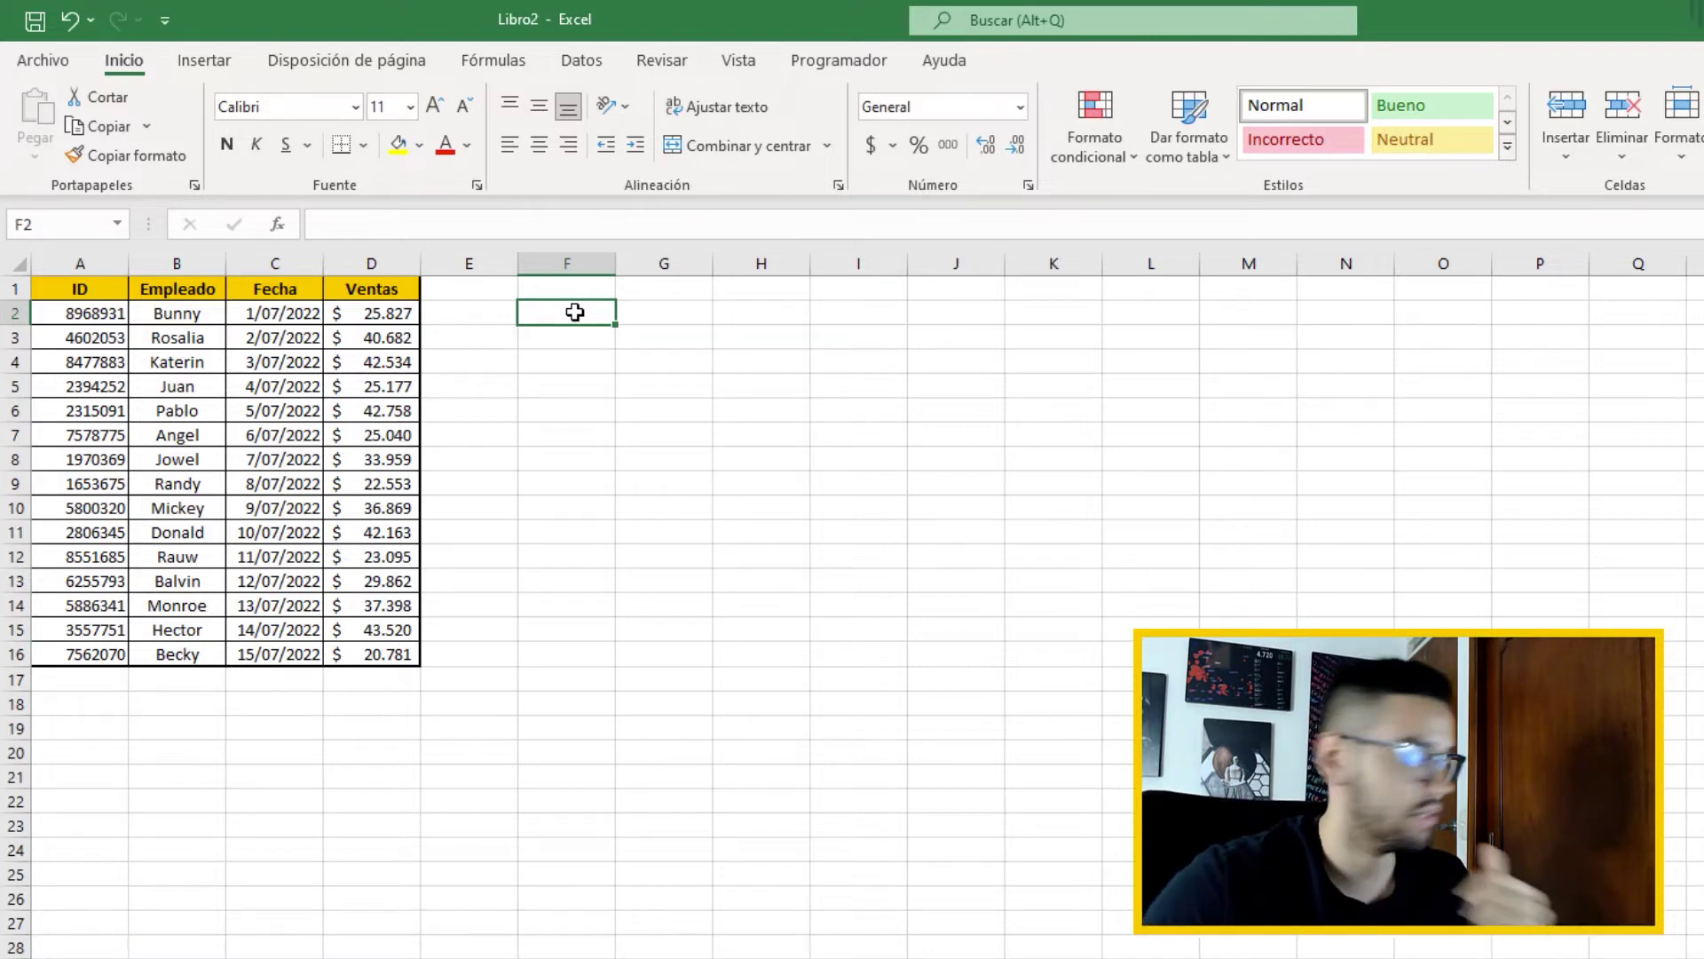
click(68, 284)
key(ctrl+shift+Right)
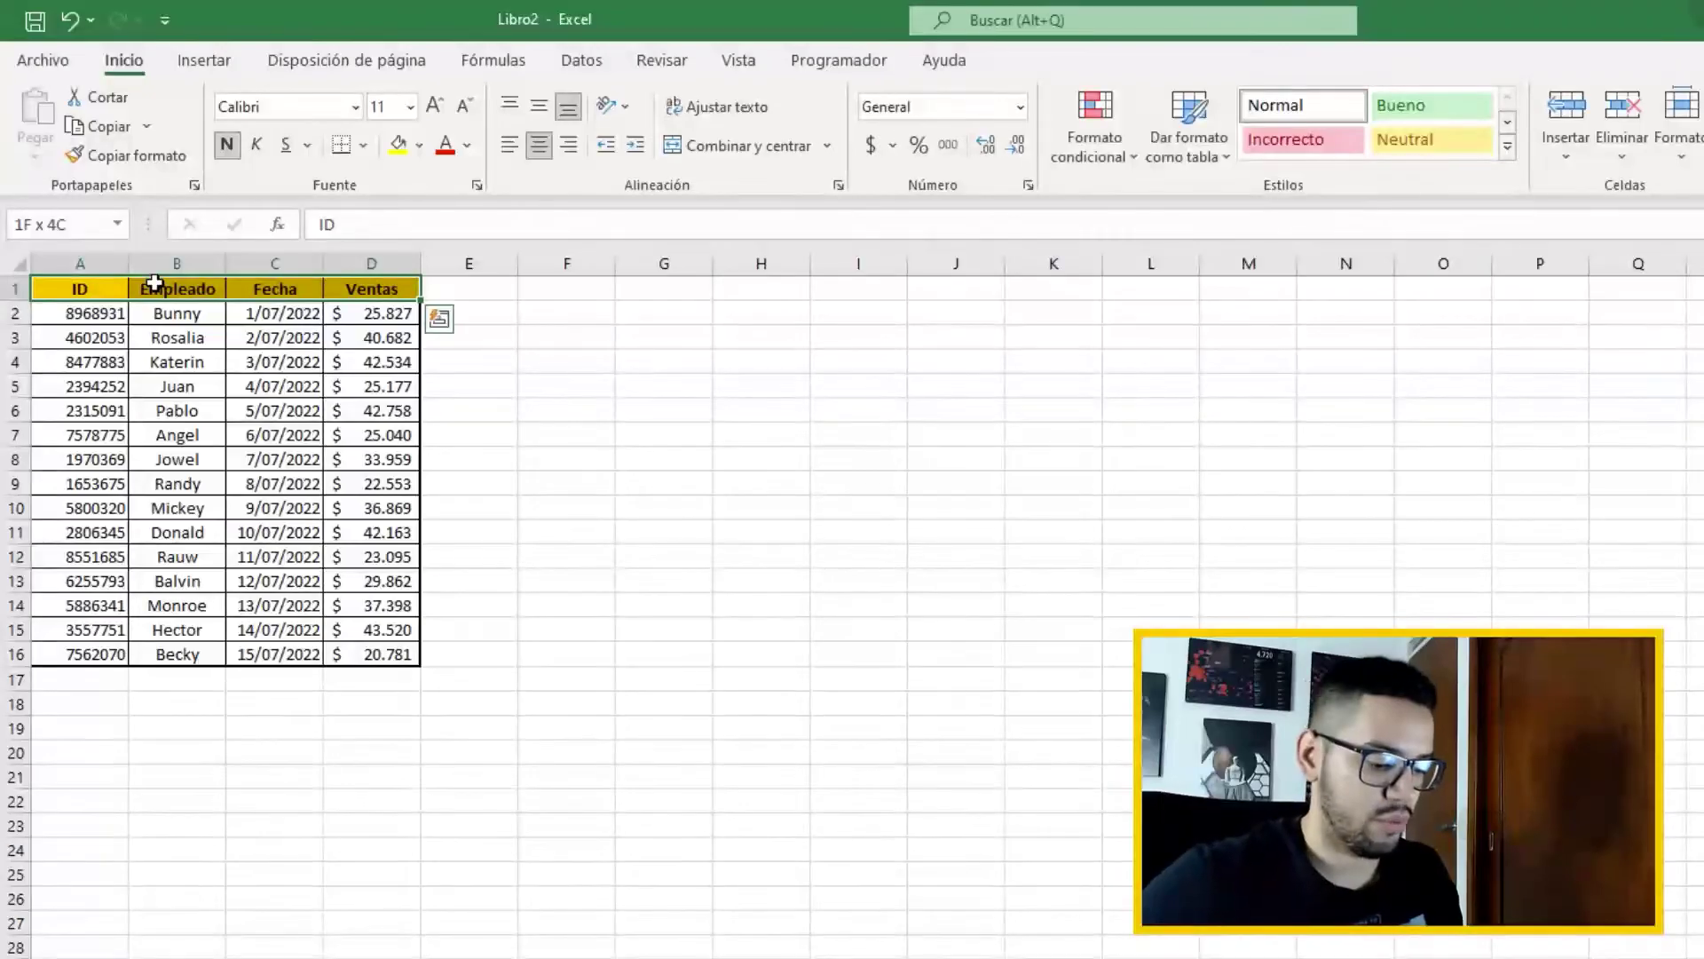
key(ctrl+c)
click(532, 297)
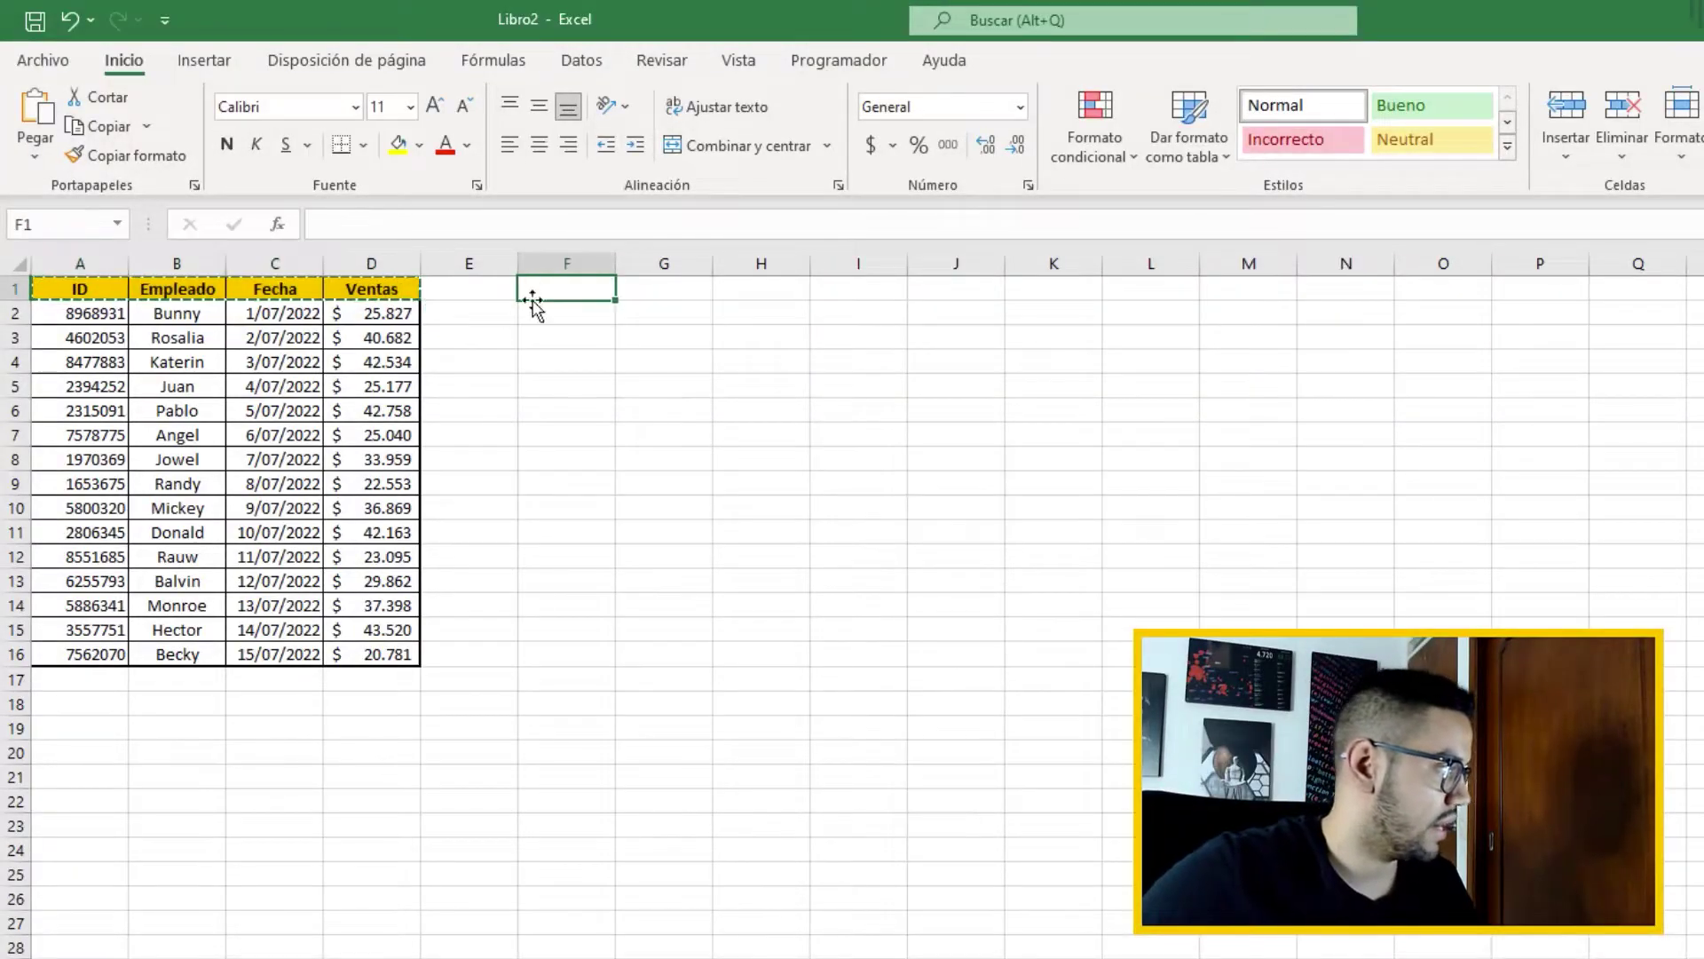
key(ctrl+v)
Select F2 under the copied ID header and bring up the Datos tab.
click(544, 410)
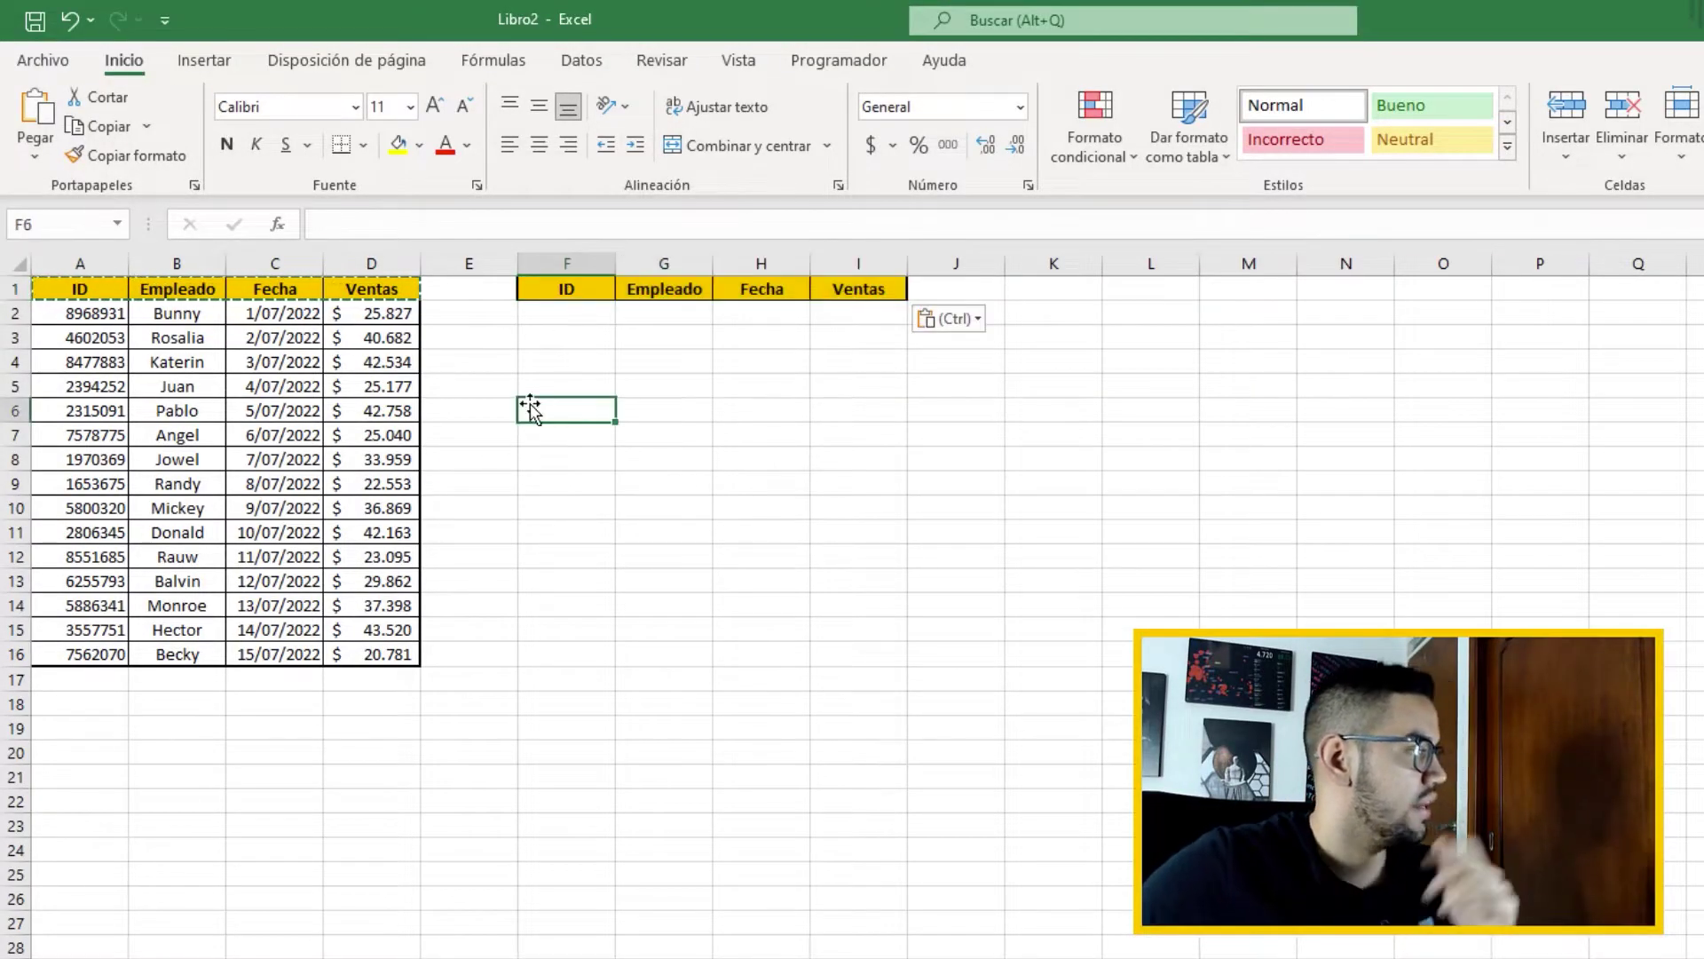
click(566, 350)
click(568, 316)
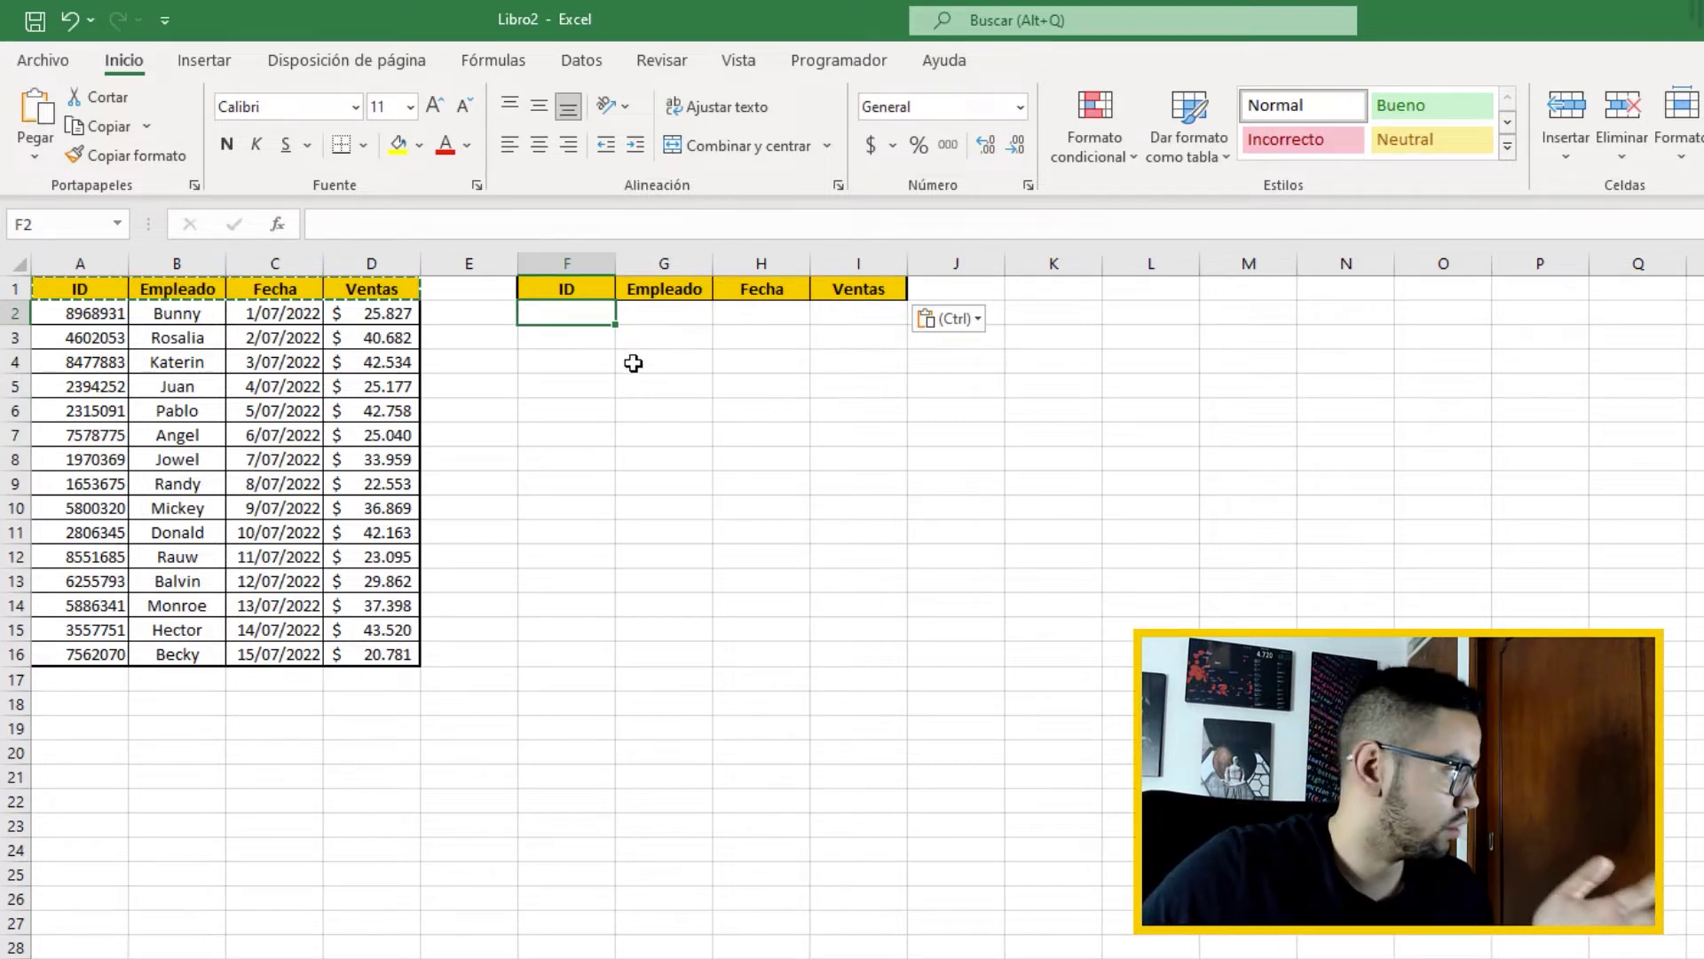
click(581, 60)
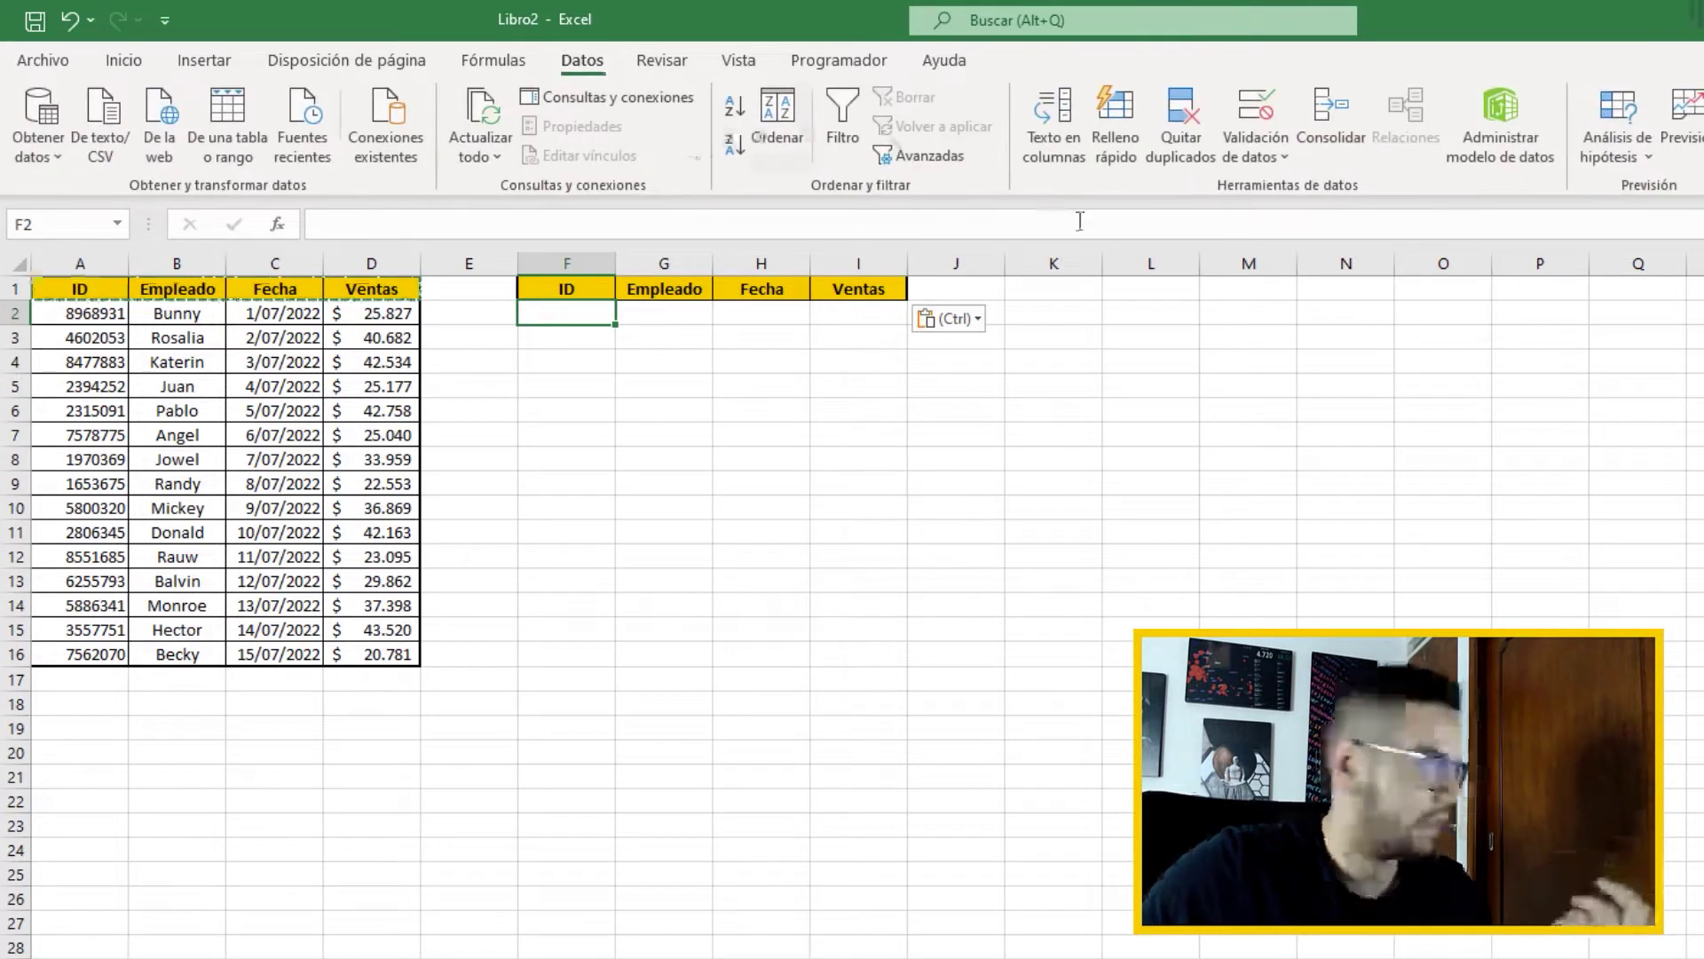
Add a Lista data validation to F2 sourced from the IDs in =$A$2:$A$16.
click(1257, 123)
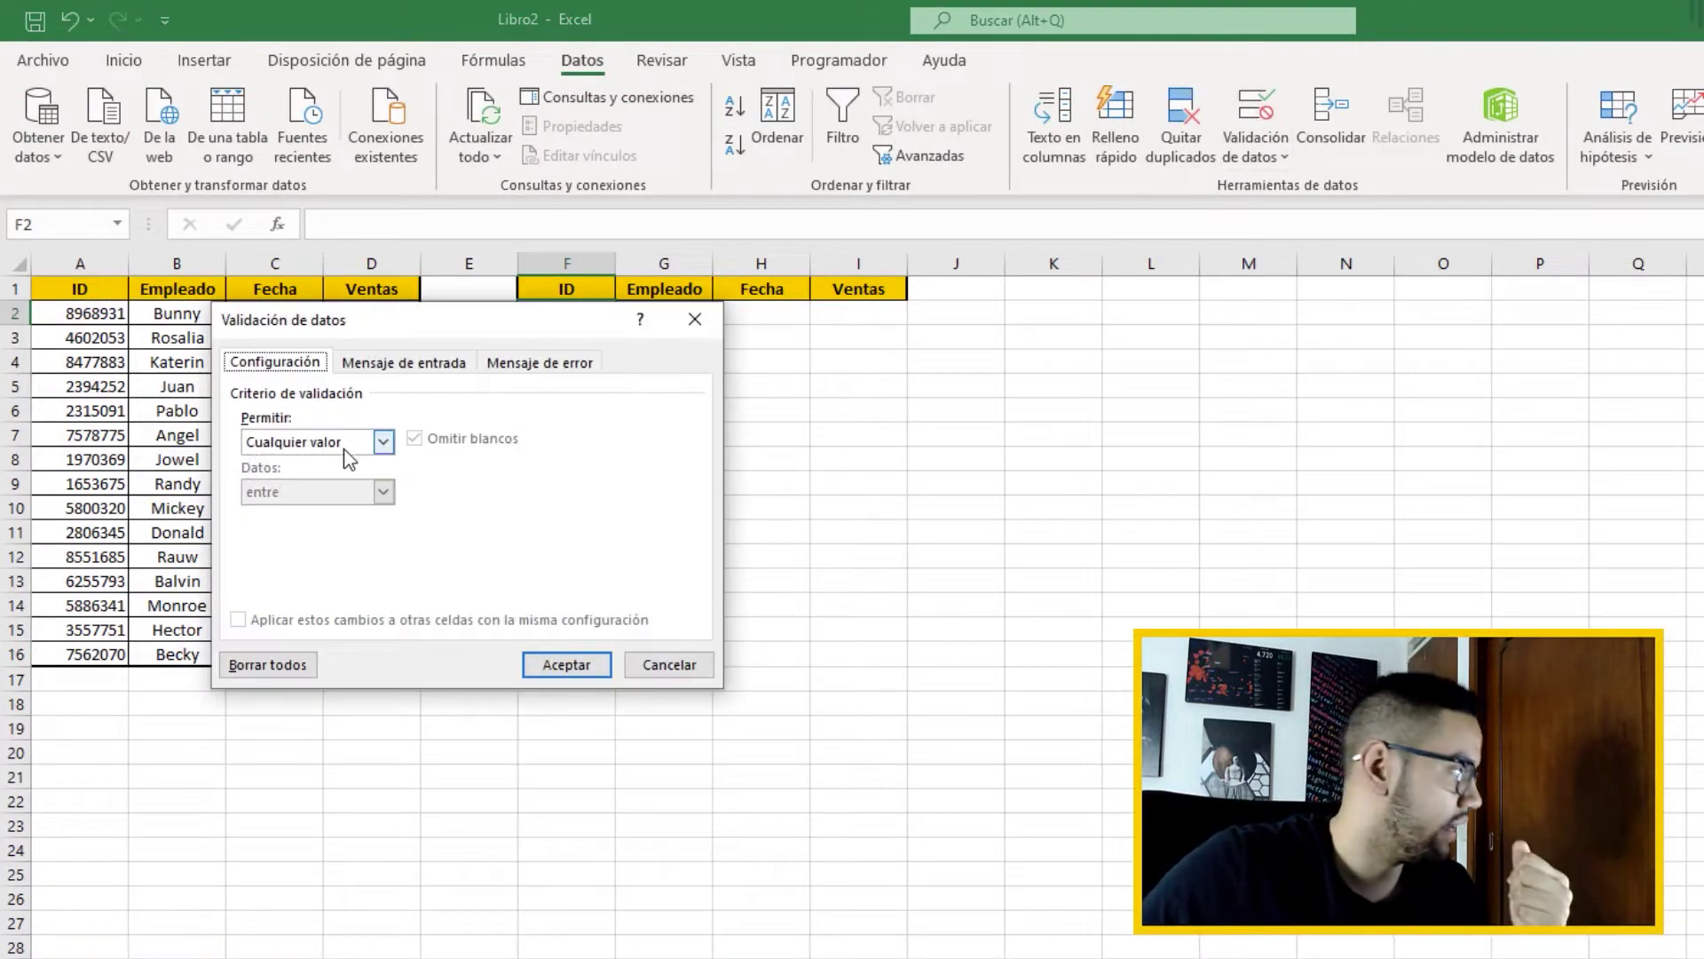
click(385, 443)
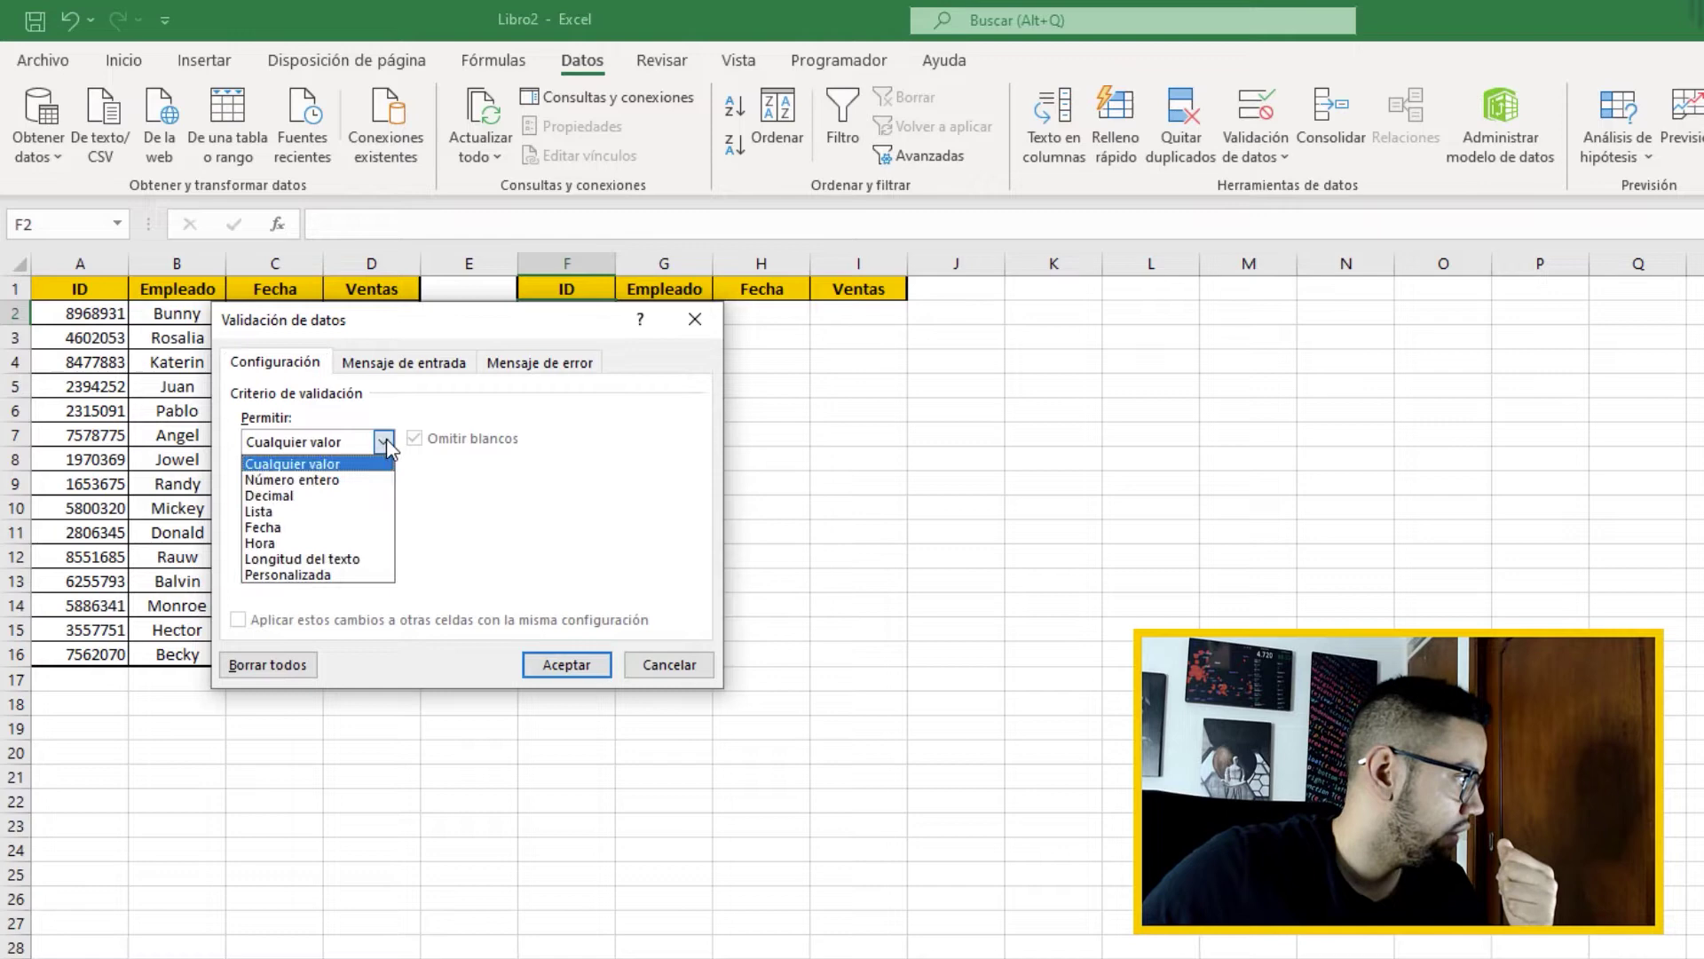
click(362, 511)
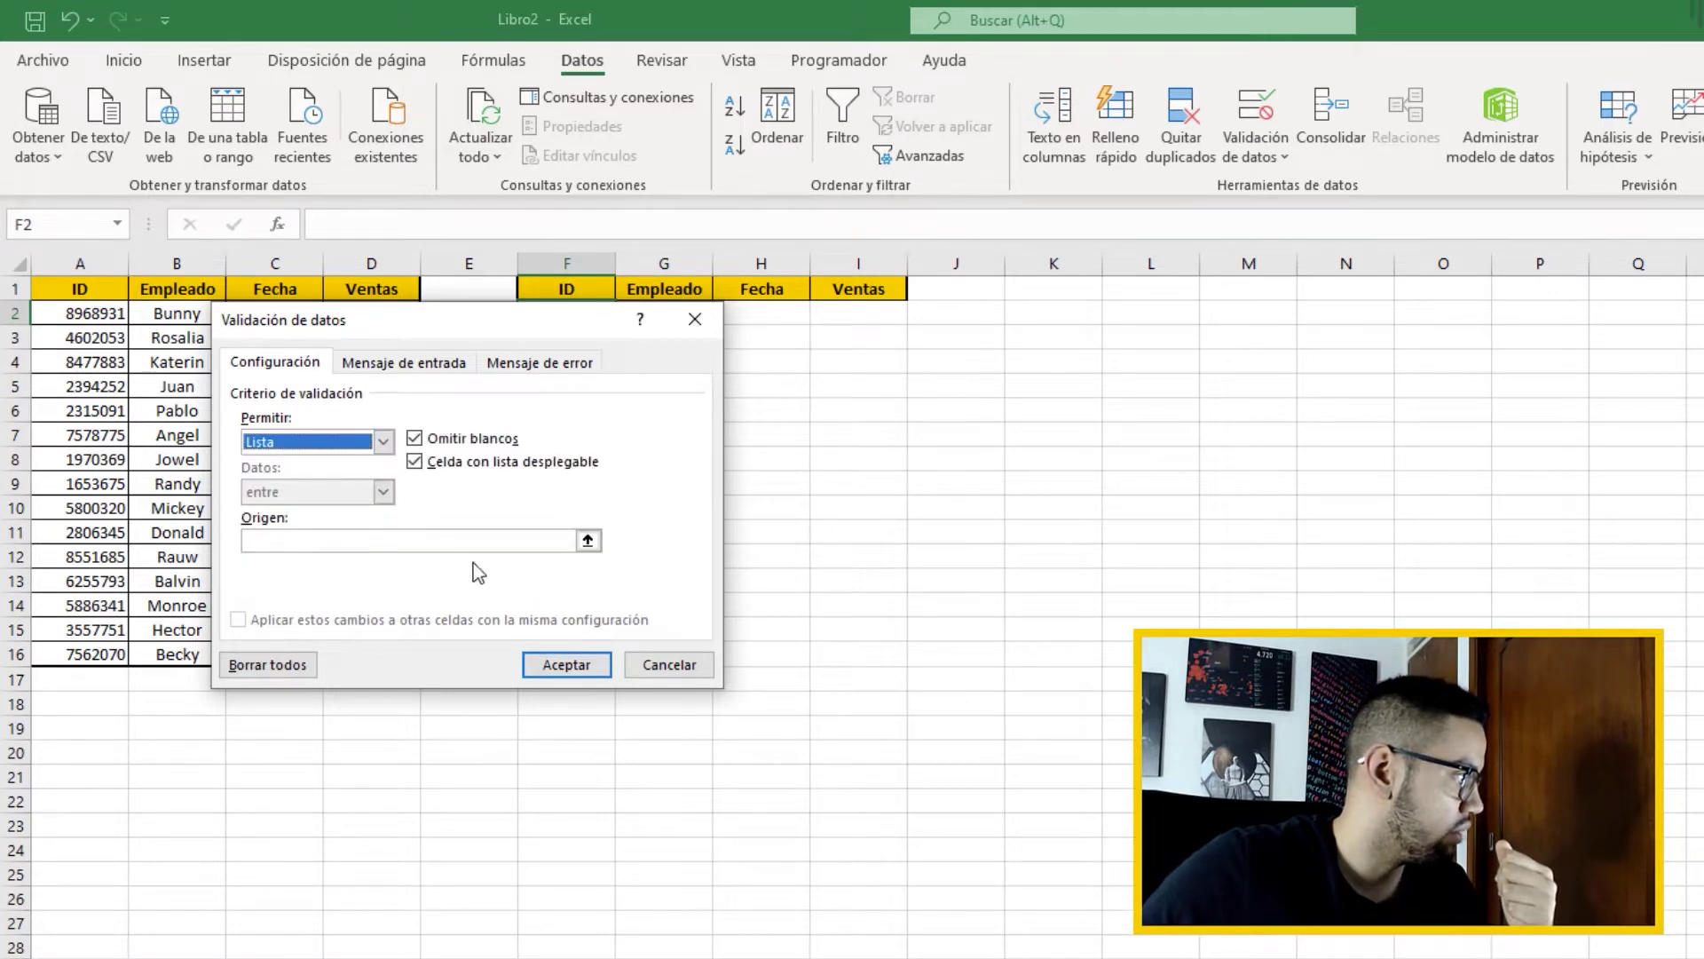
click(587, 540)
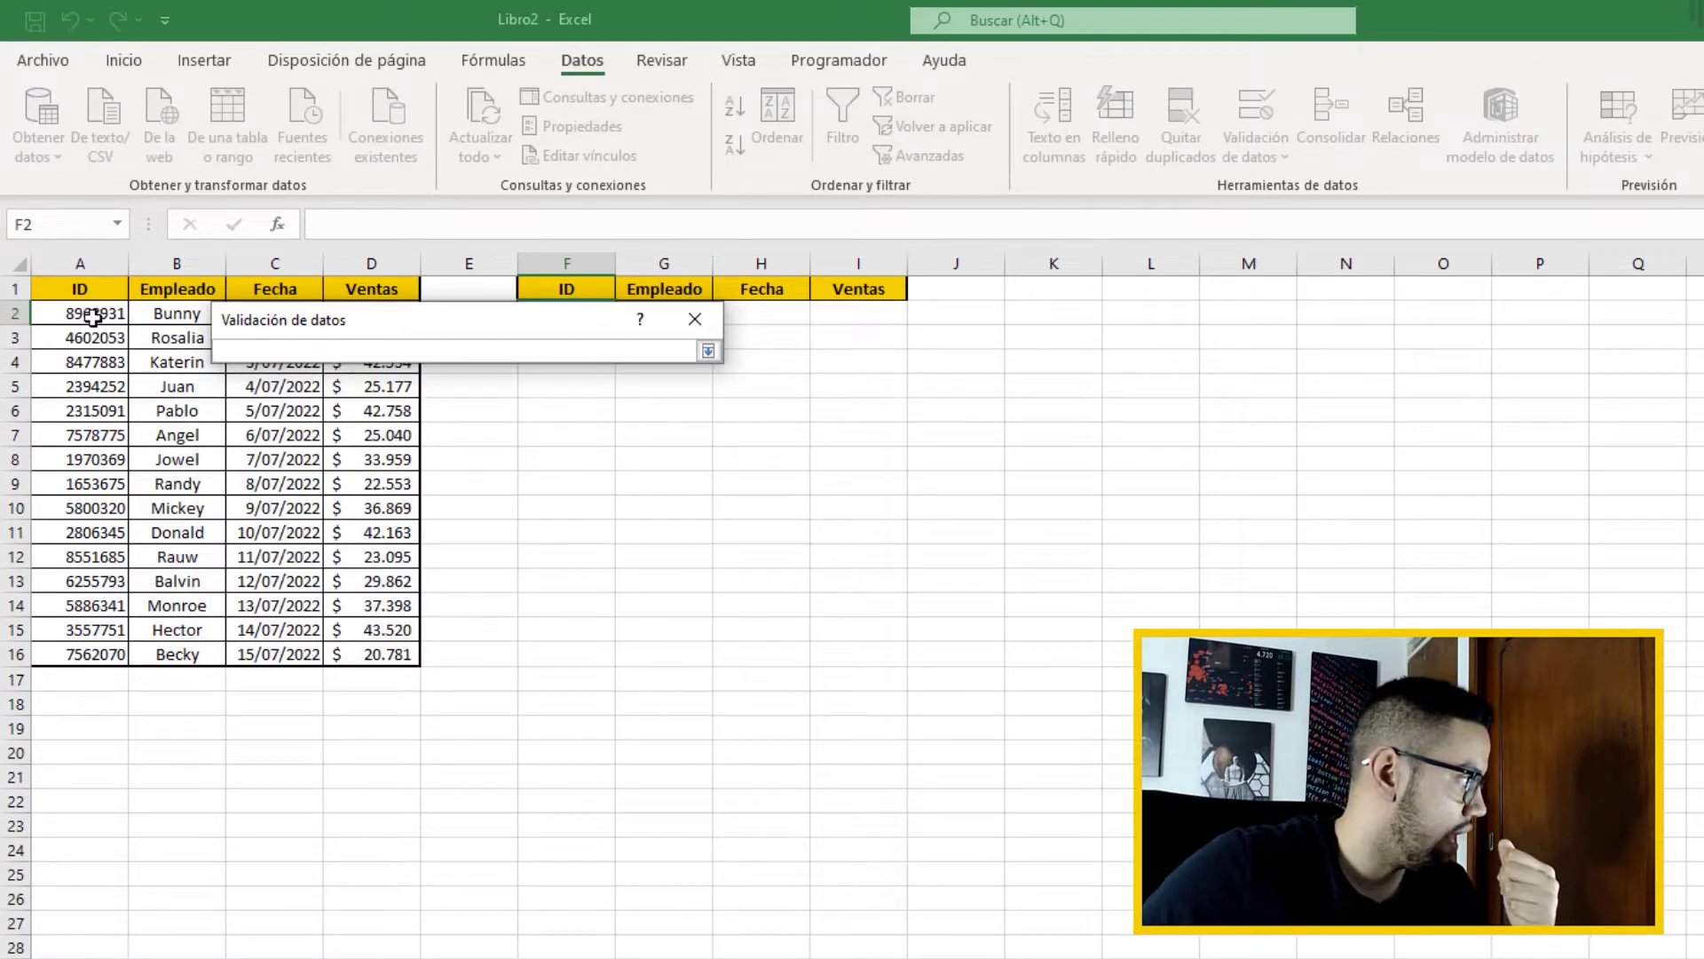
drag(93, 317, 94, 641)
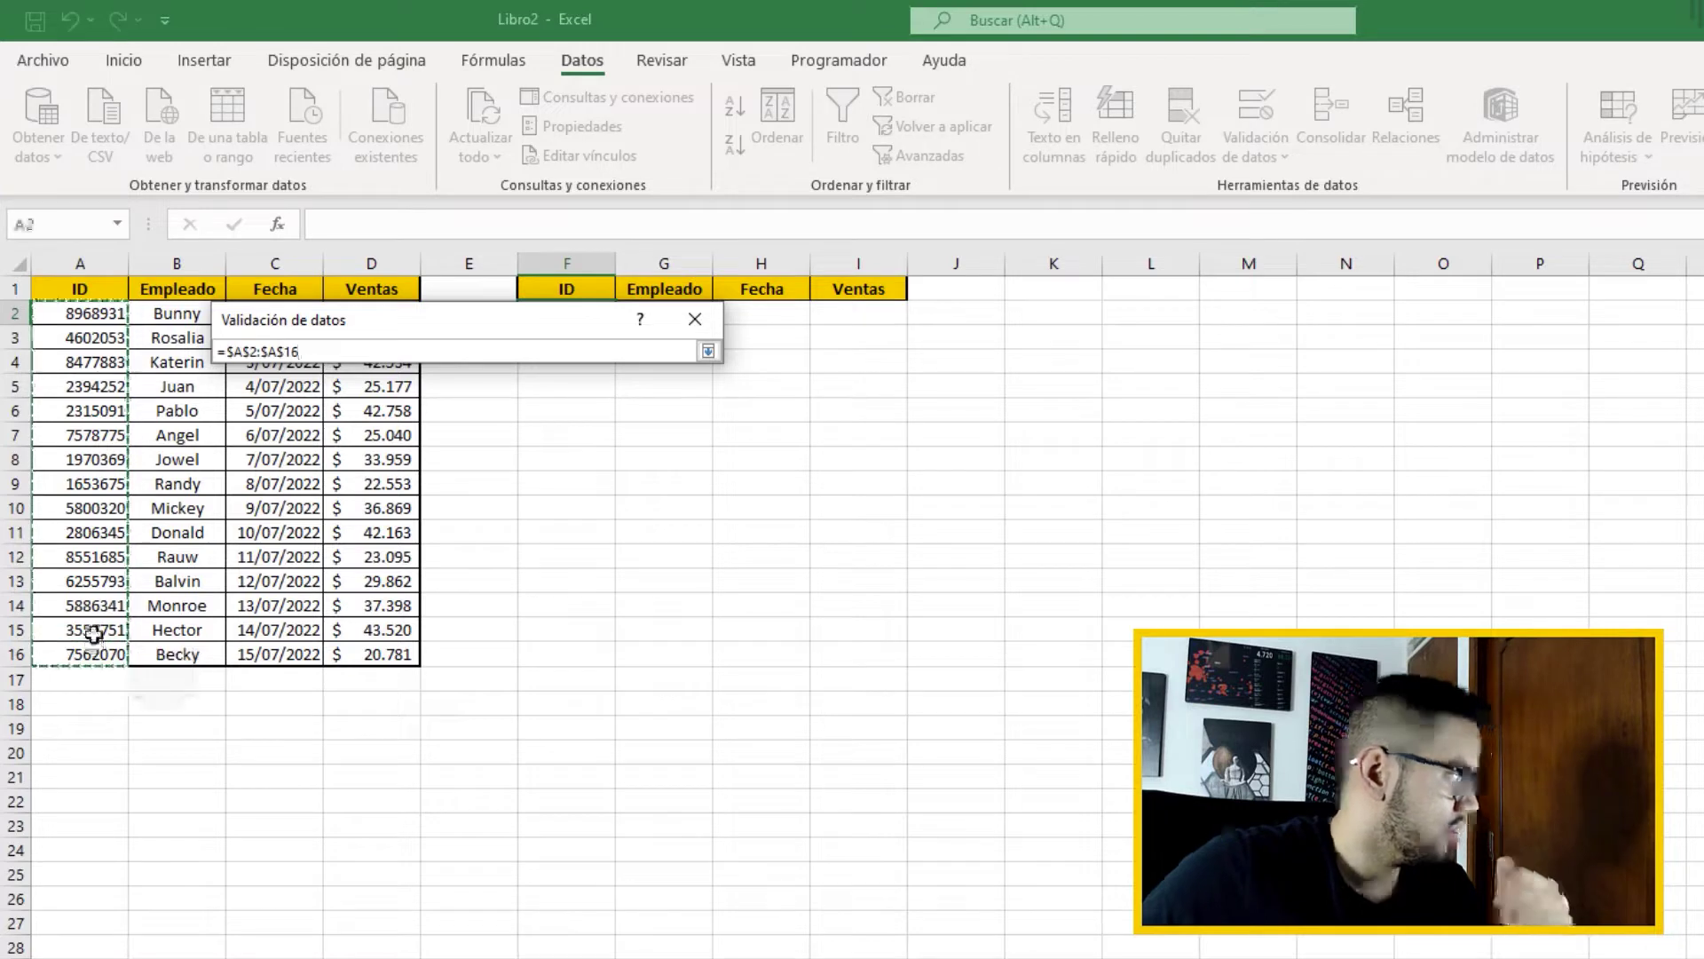
key(Return)
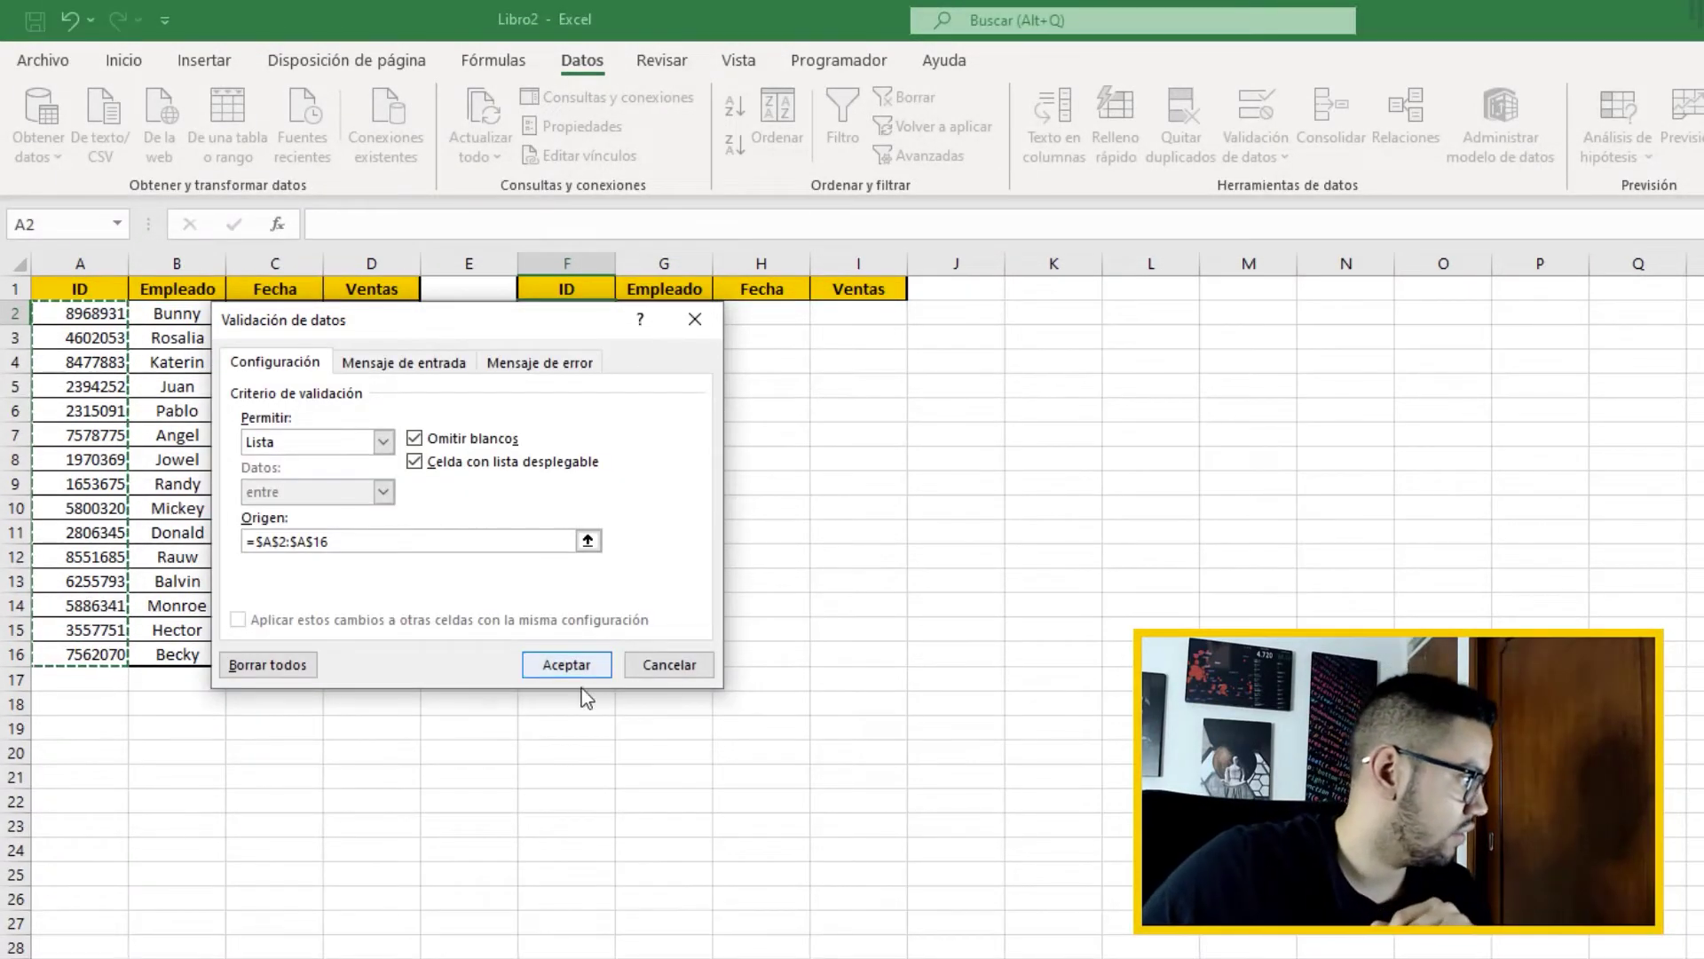
click(572, 662)
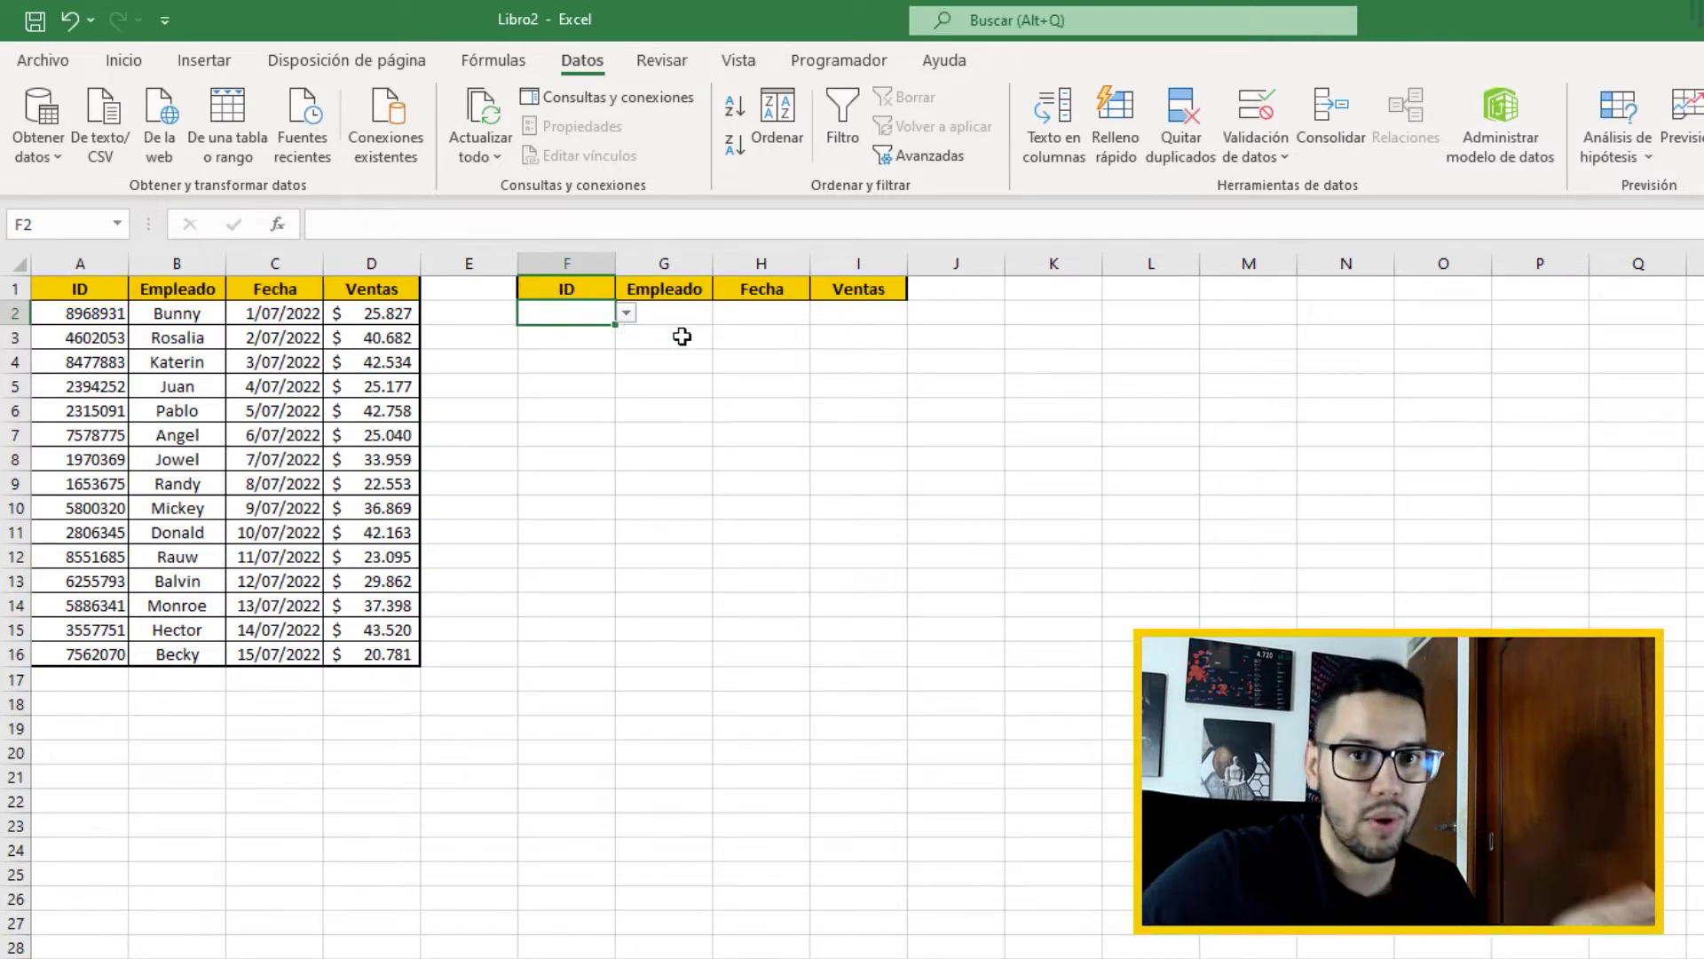
Select G2 and begin typing =bus to start the lookup formula.
click(718, 364)
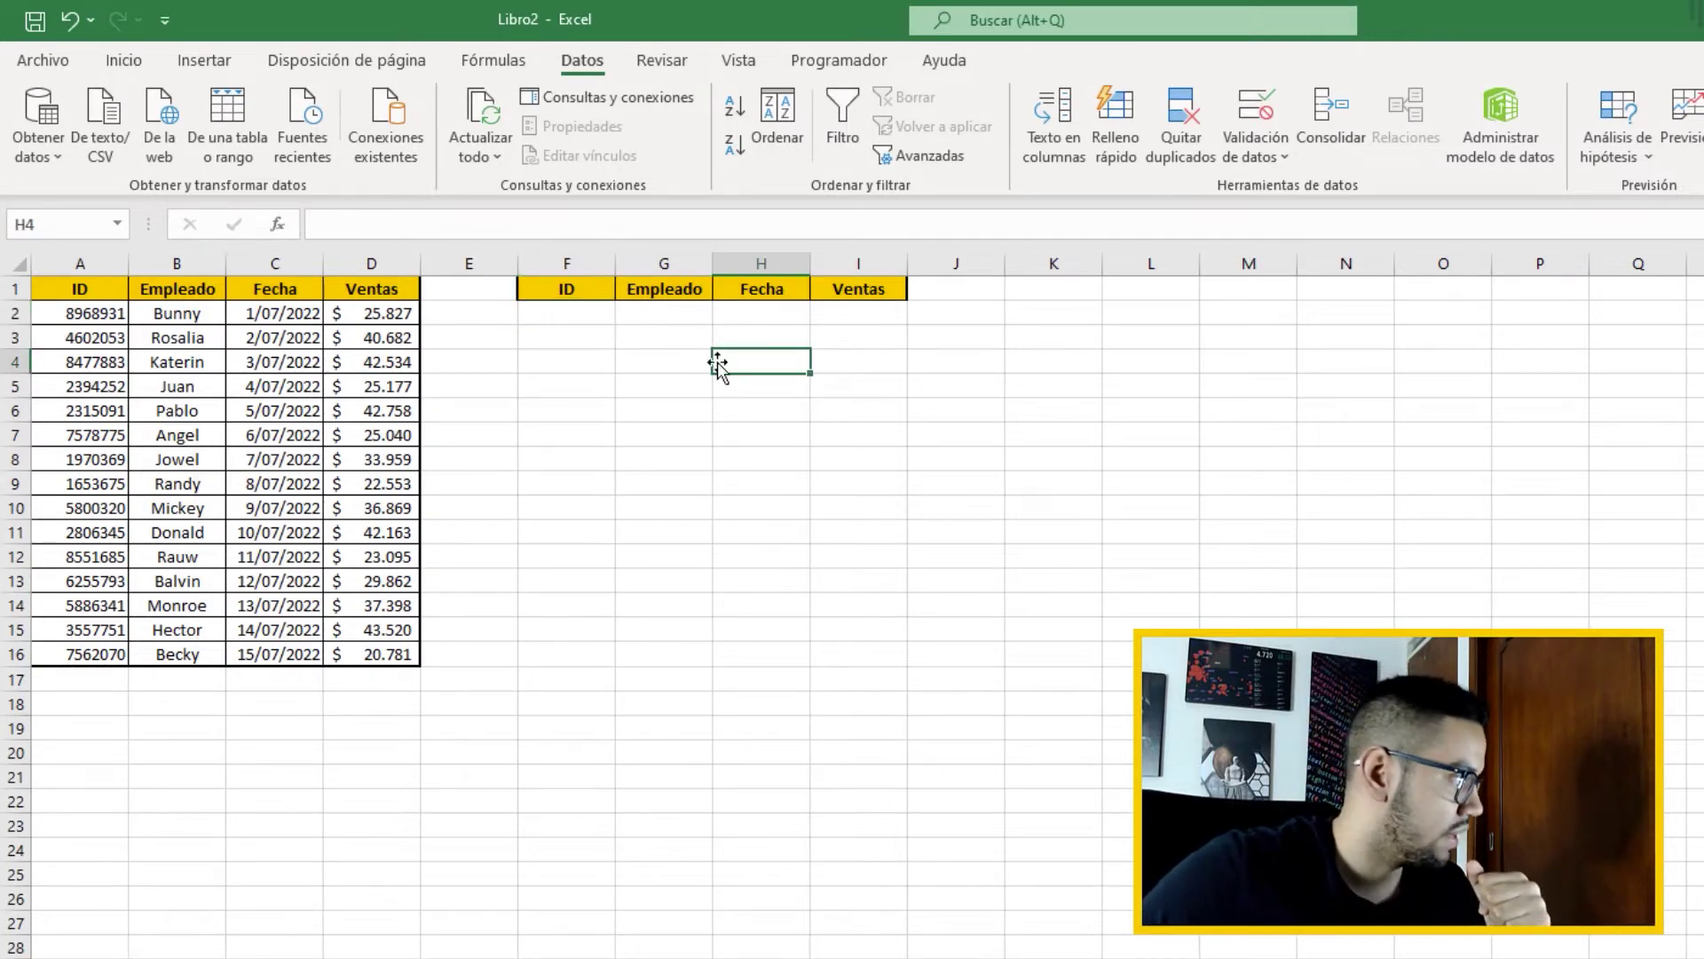
click(659, 317)
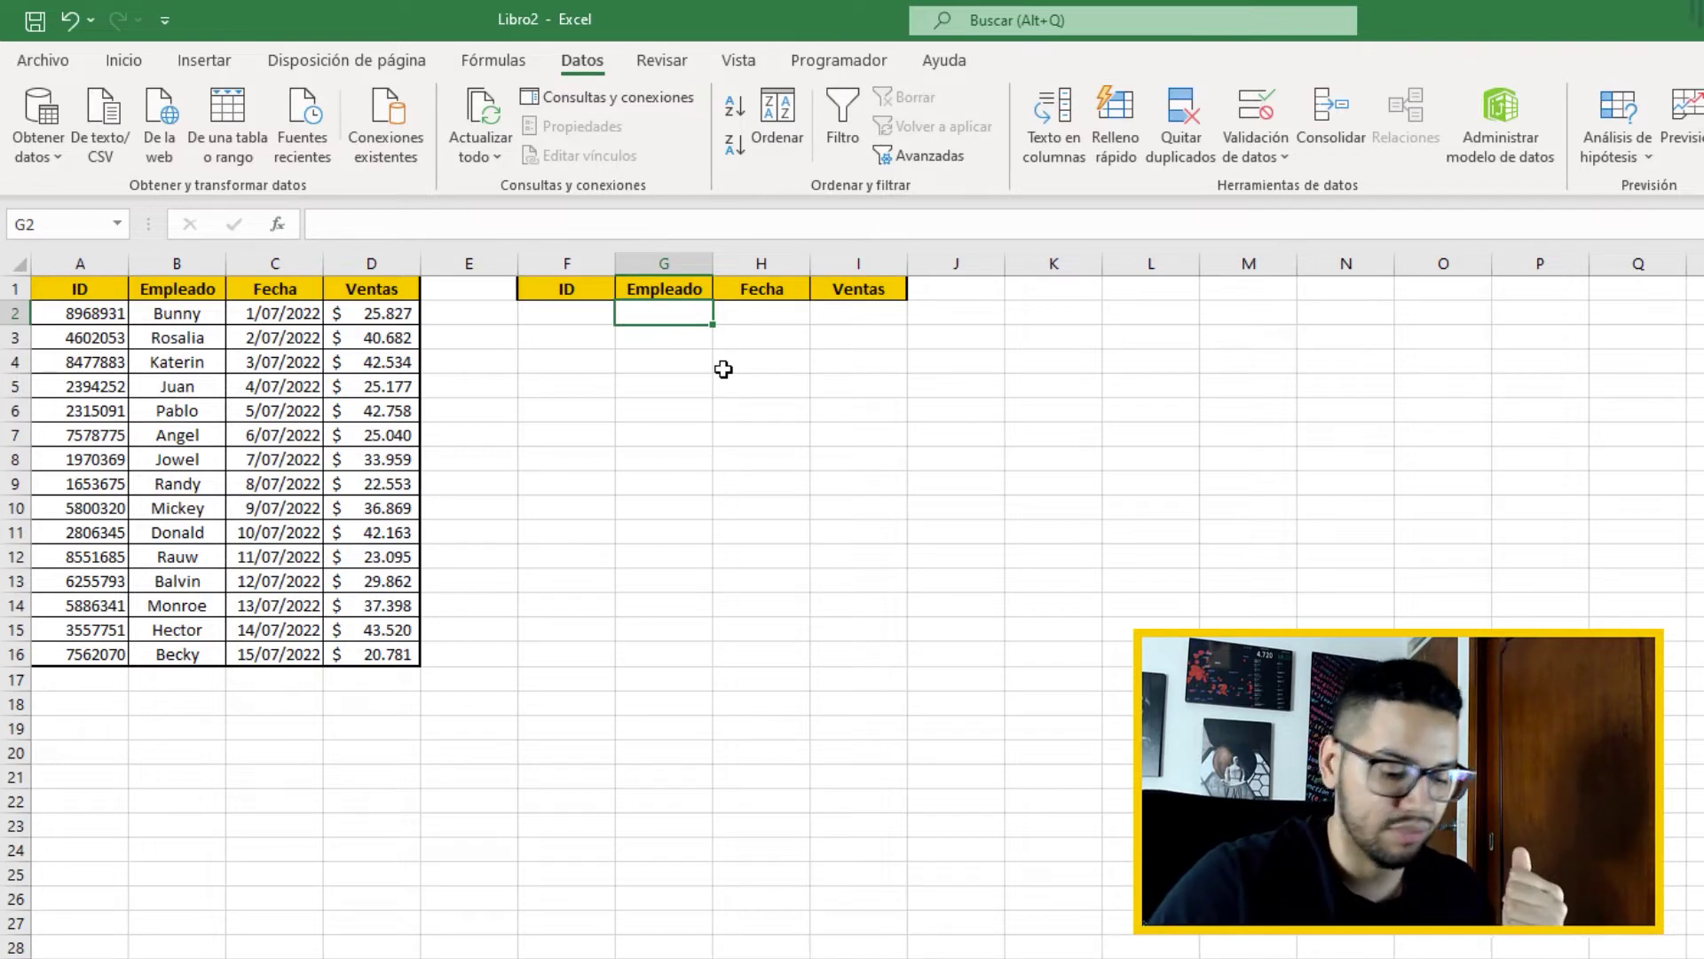
text(=bus)
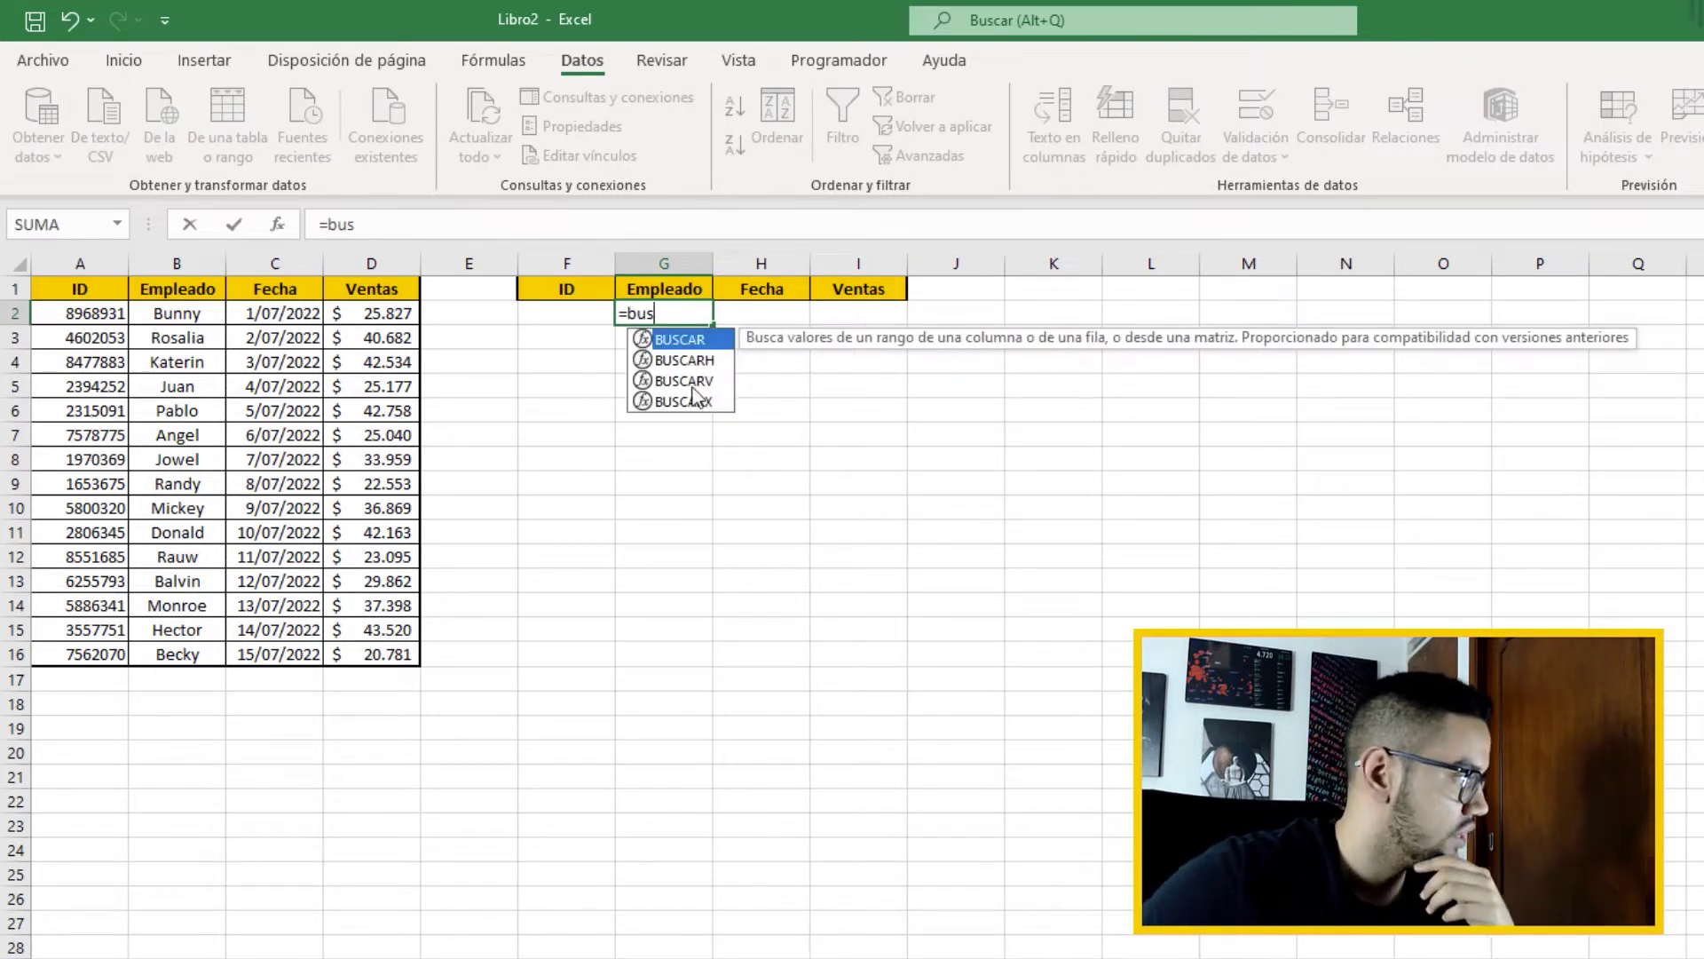
Build =BUSCARV(F2;A1:D16 in G2, using F2 as lookup value and A1:D16 as table.
double_click(688, 380)
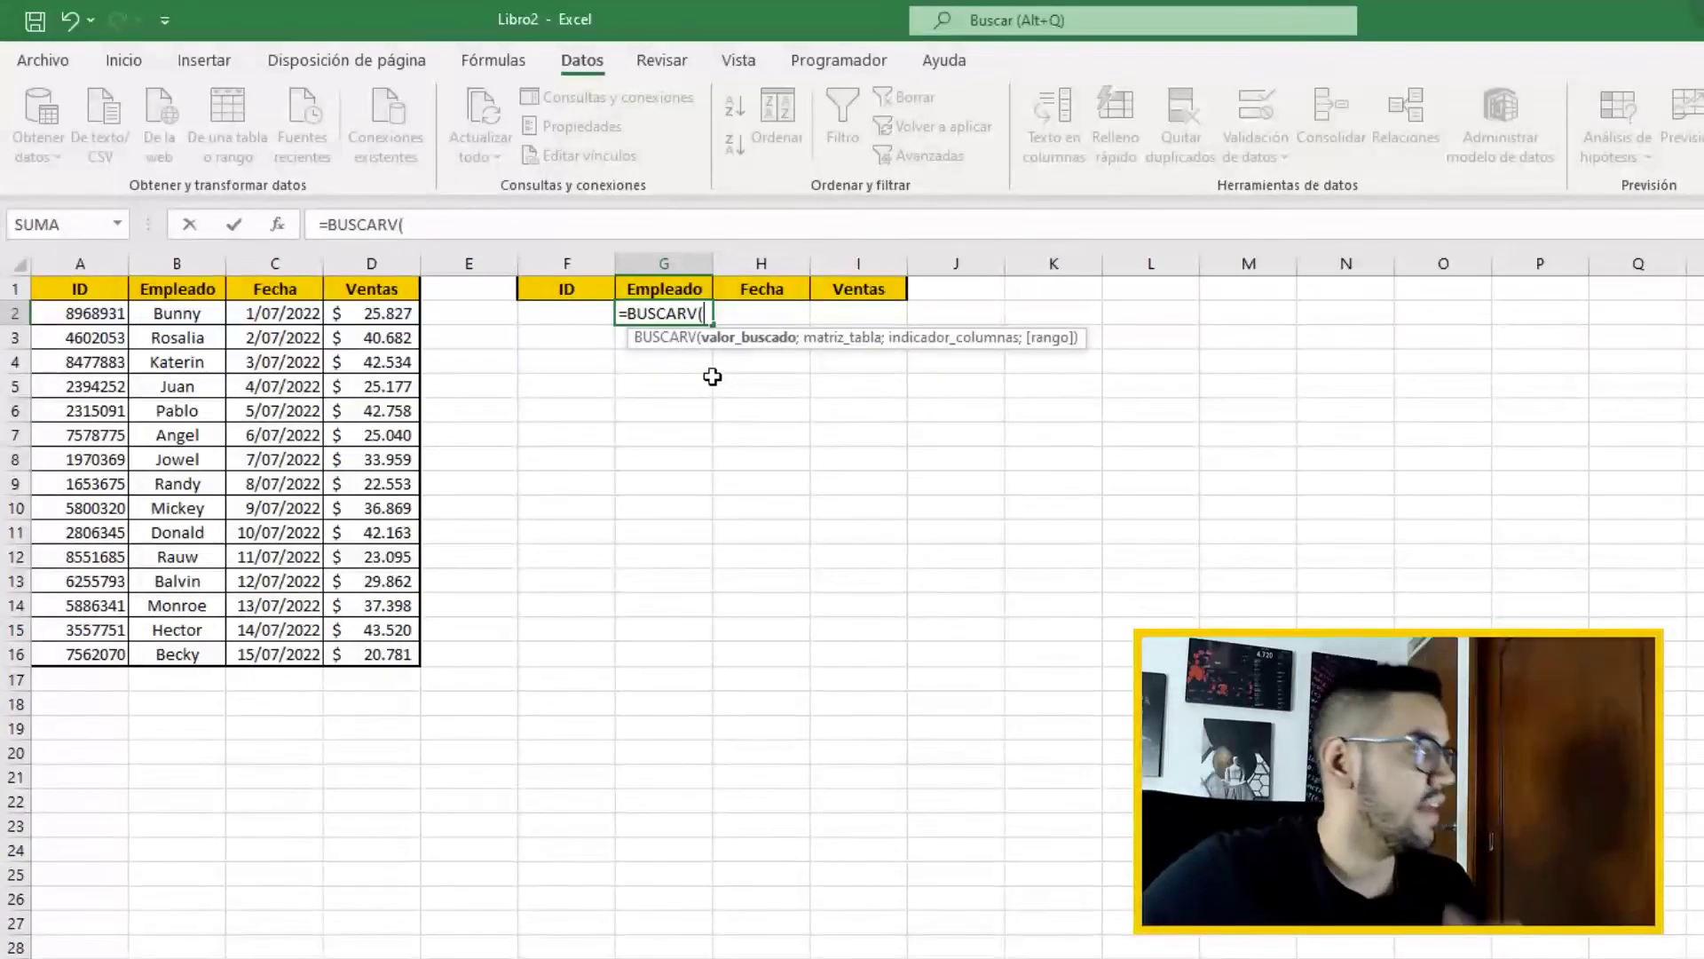
click(555, 313)
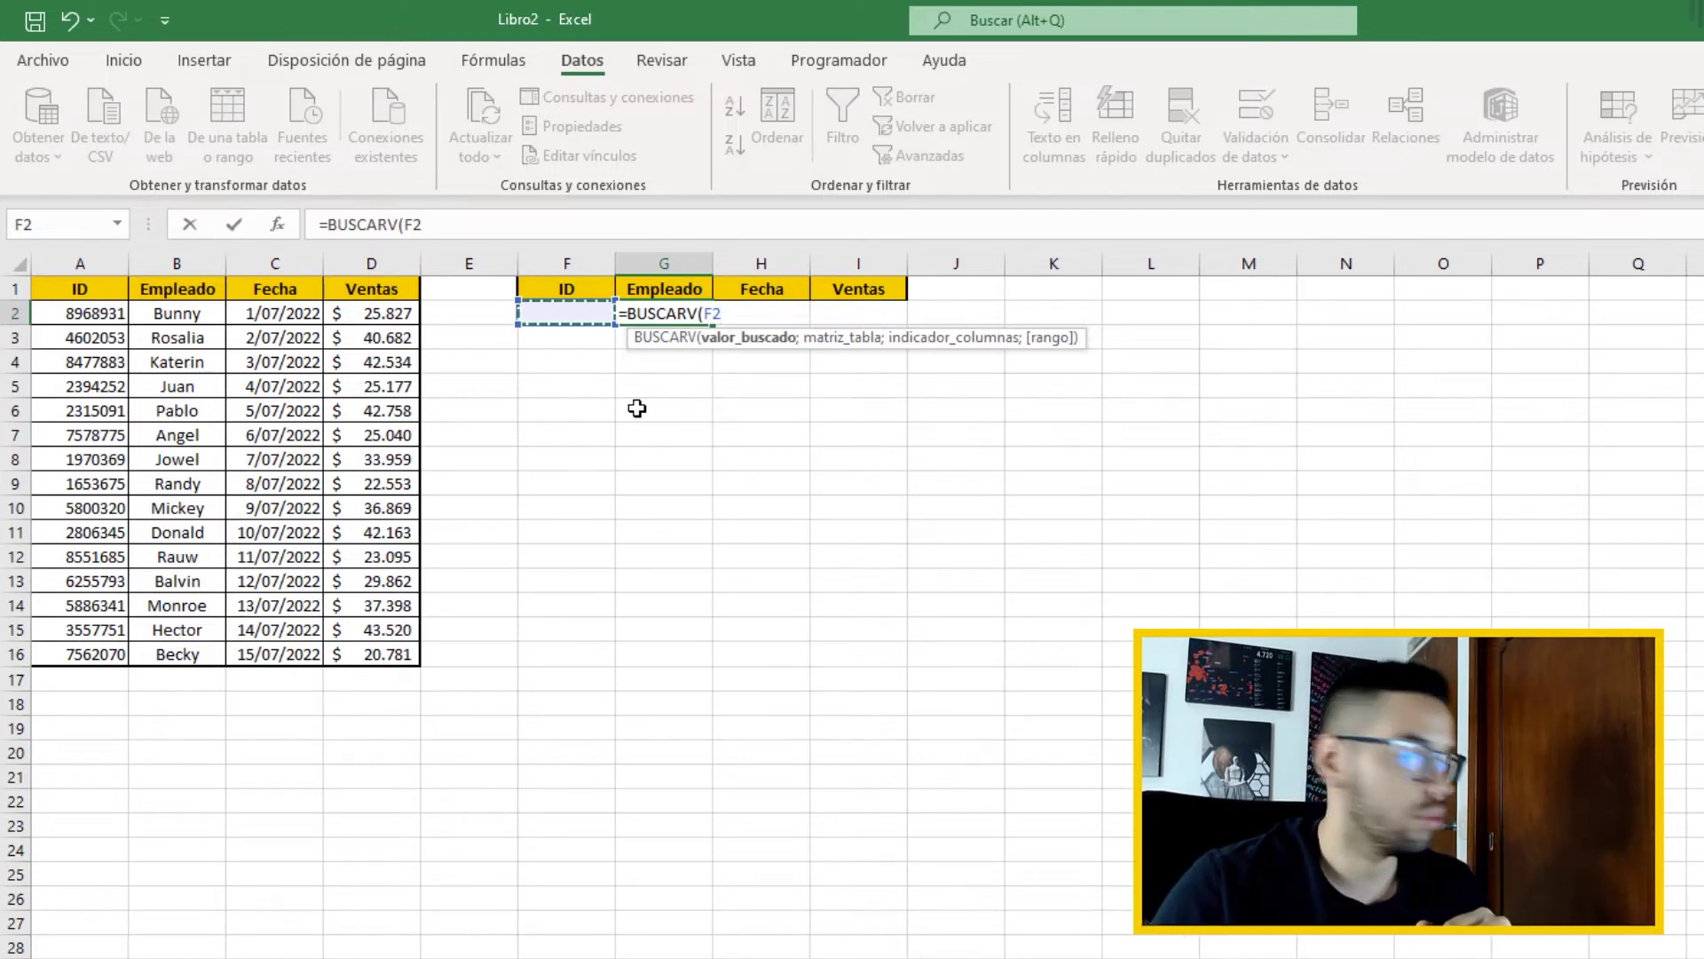
text(;)
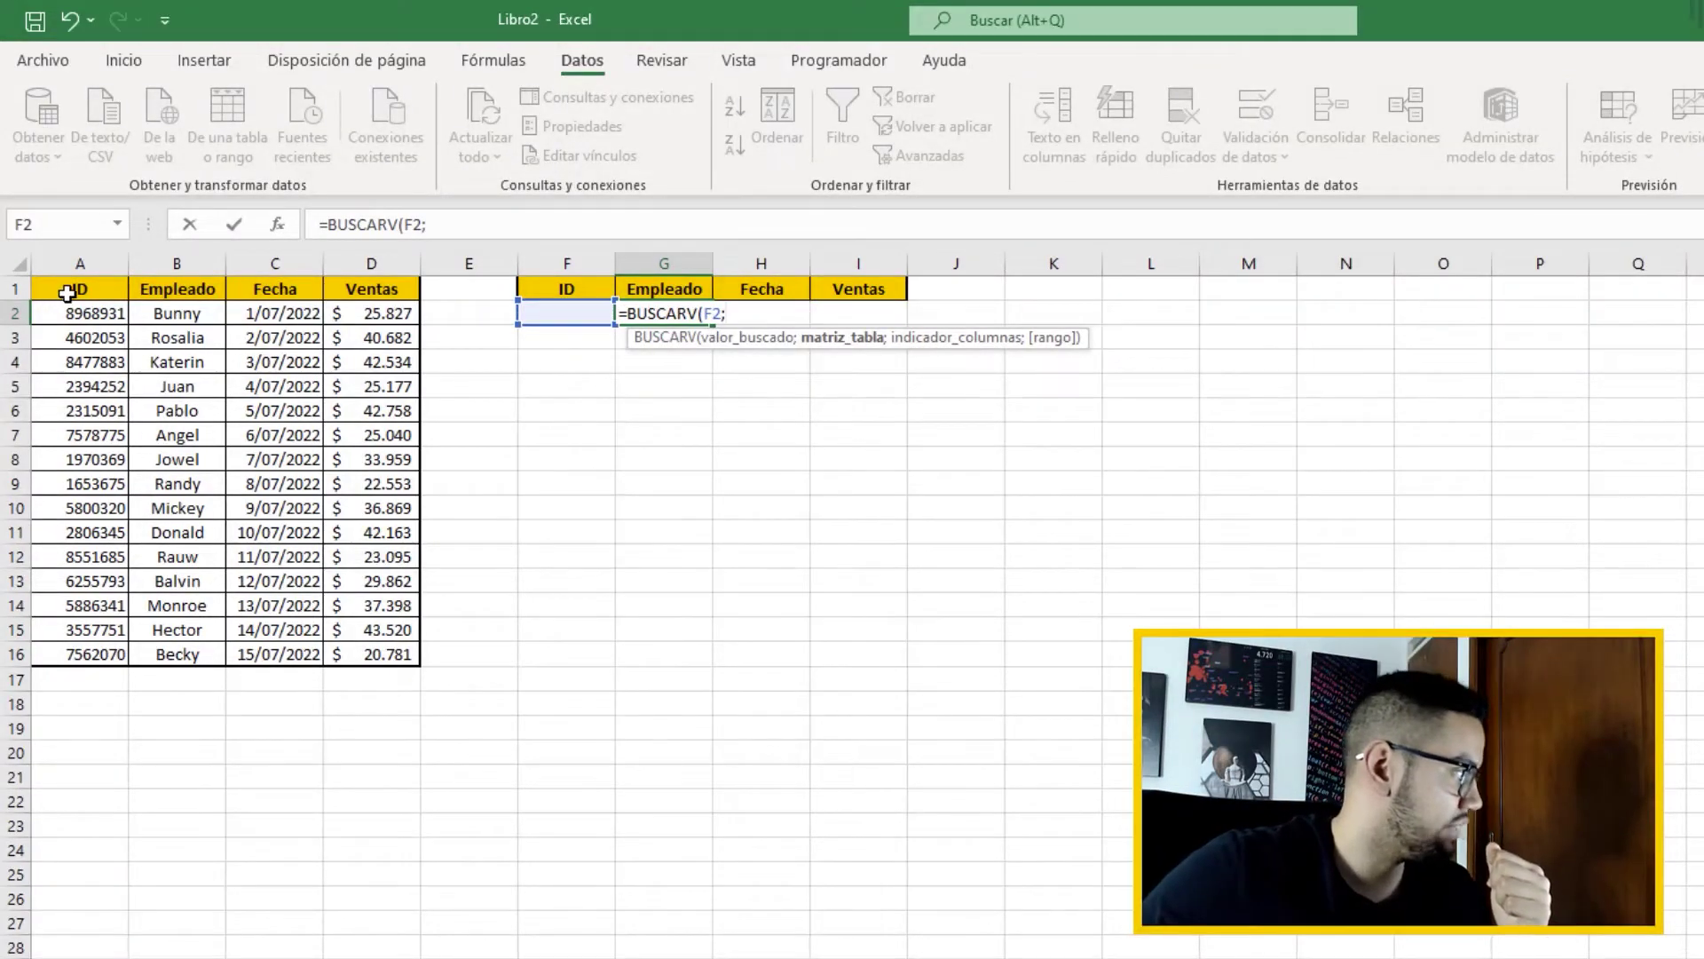
mouse_move(67, 294)
mouse_down()
mouse_move(344, 561)
mouse_move(376, 643)
mouse_up()
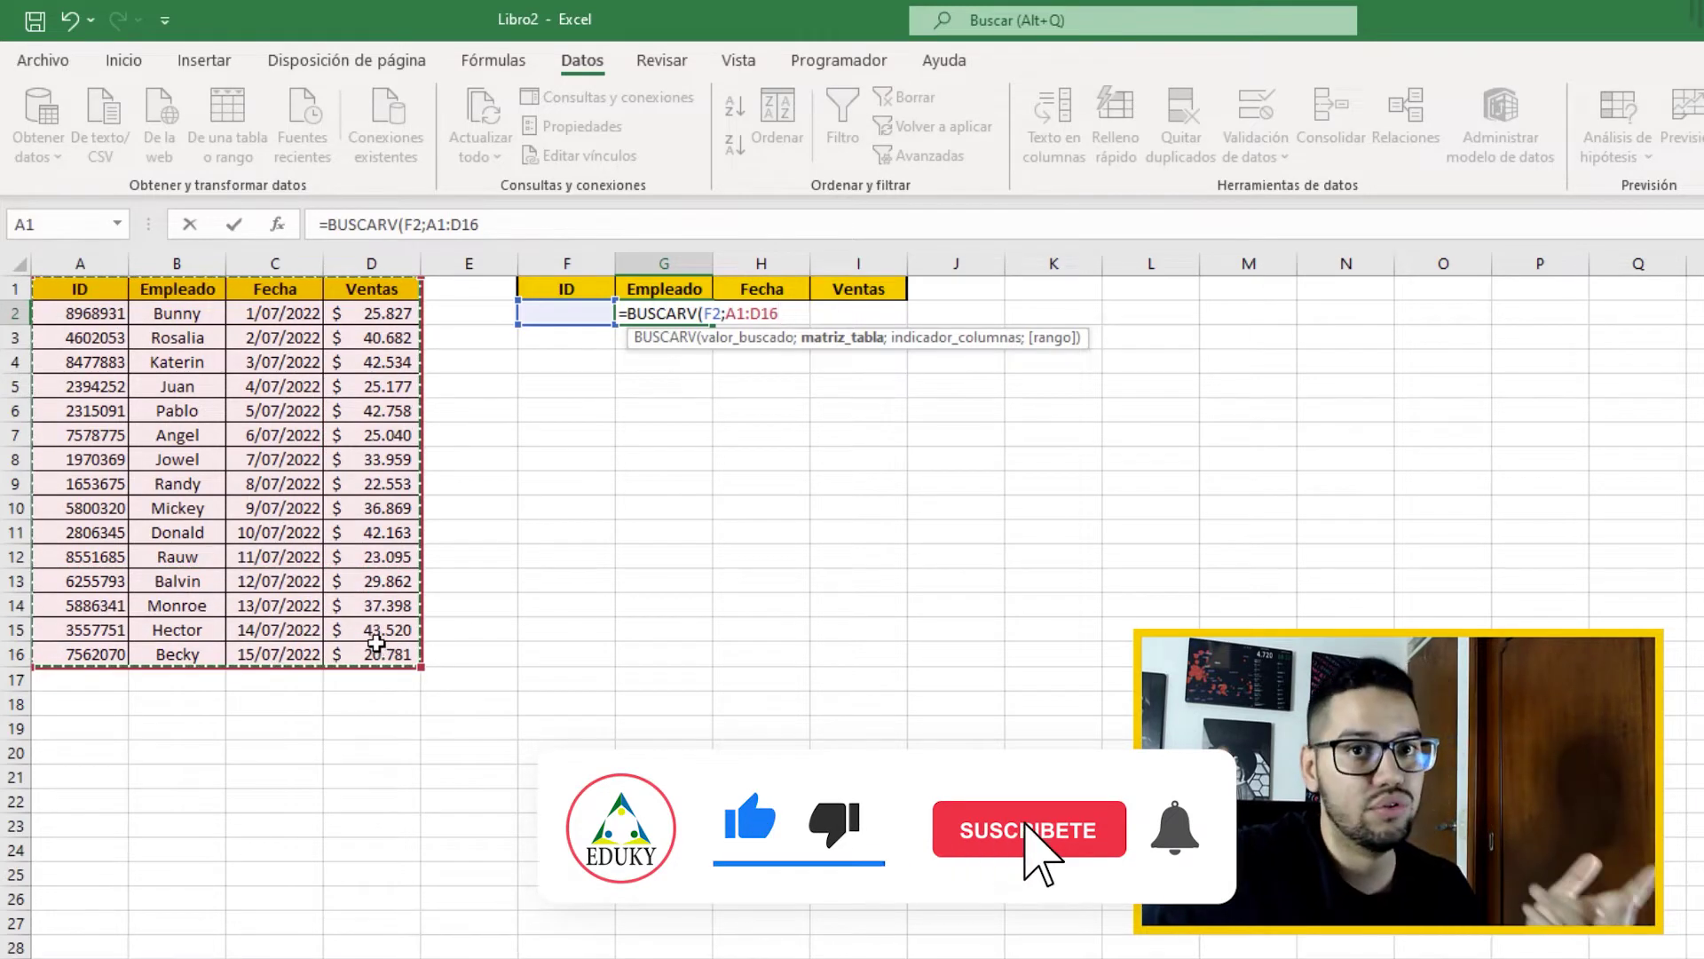
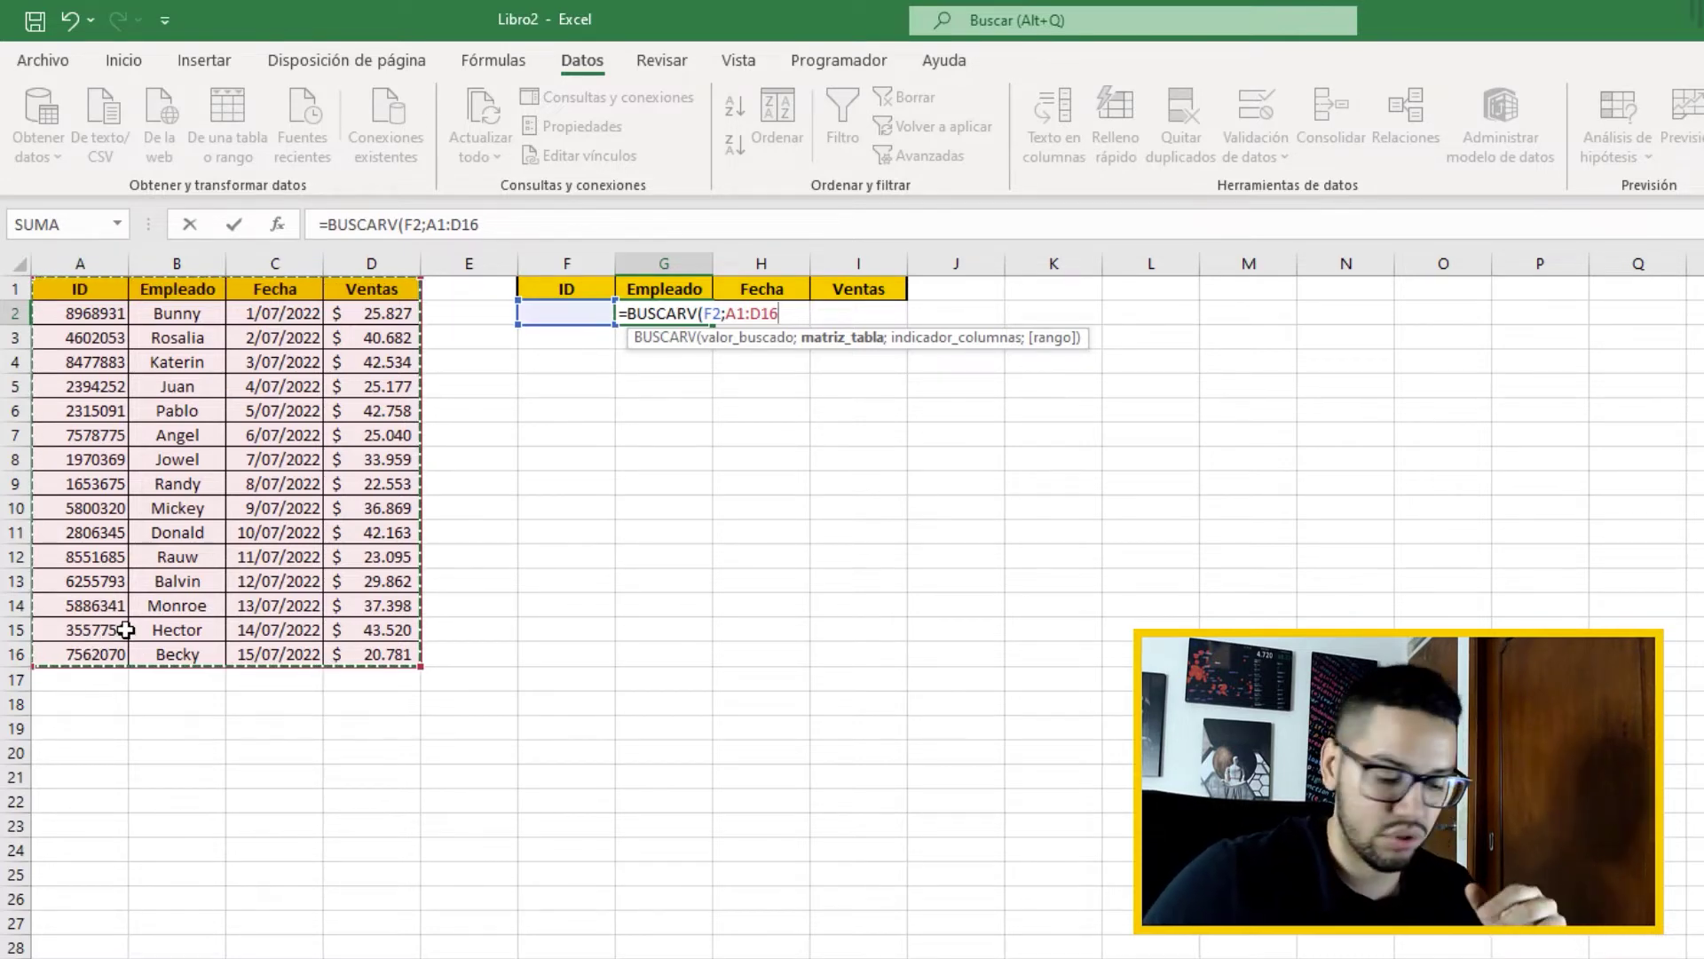
Complete =BUSCARV(F2;A1:D16;{2\3\4};0) in G2 to return columns 2, 3 and 4 as an exact match.
text(;{)
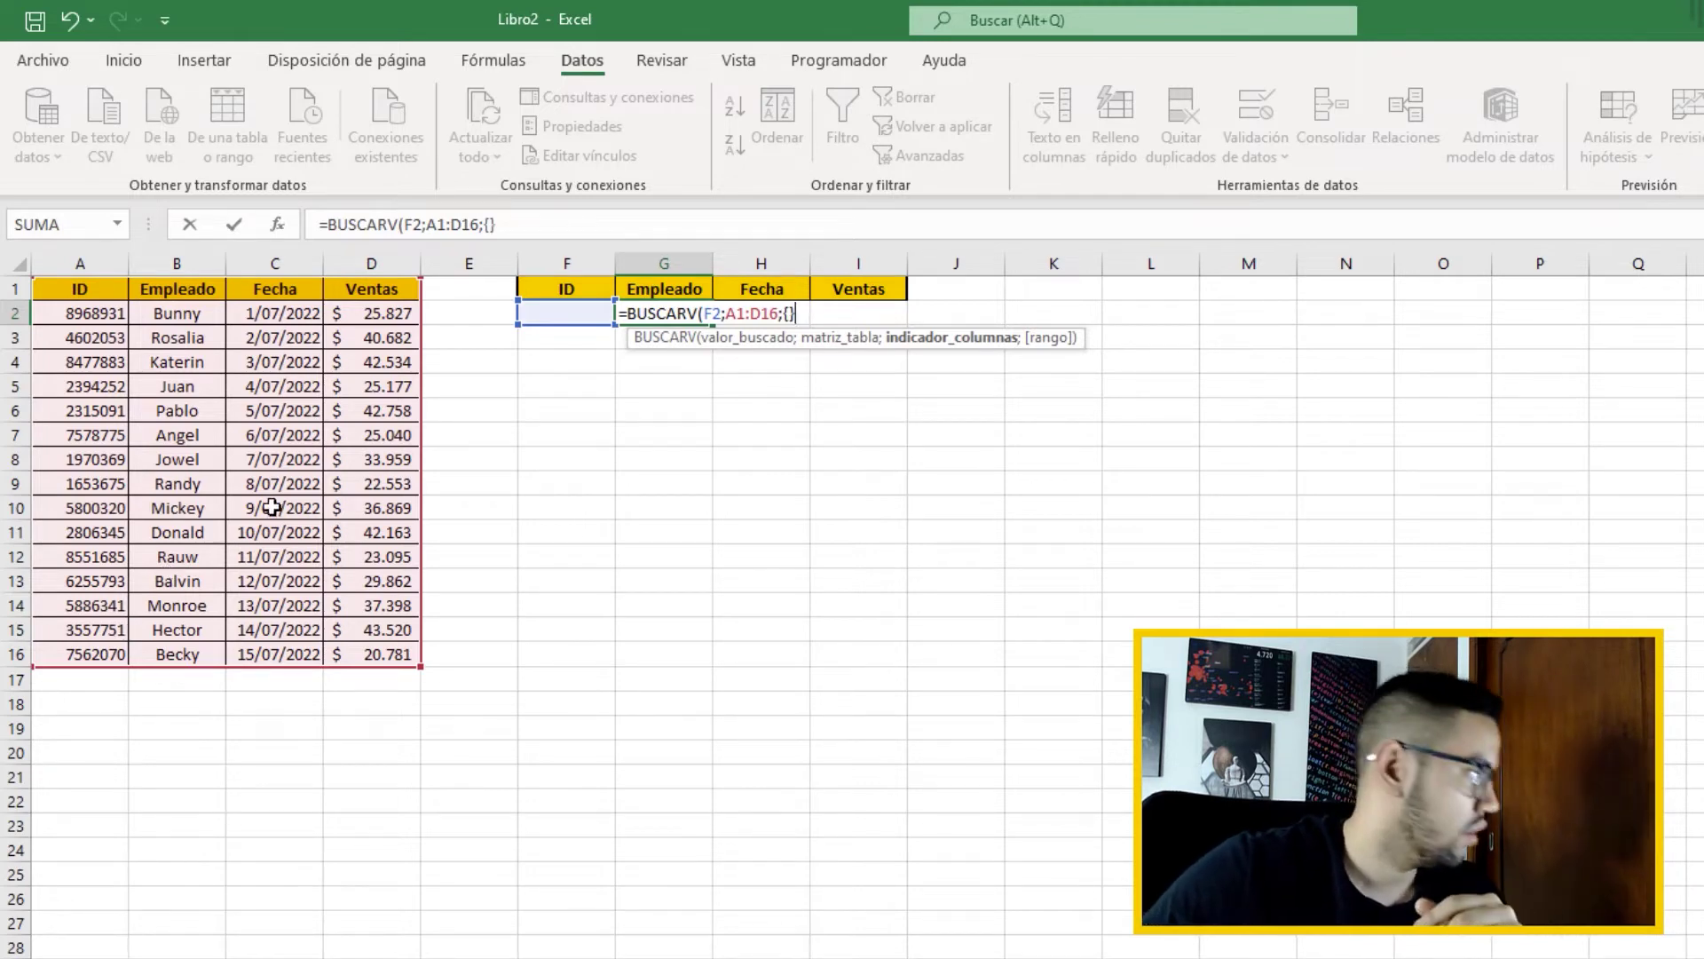
click(491, 224)
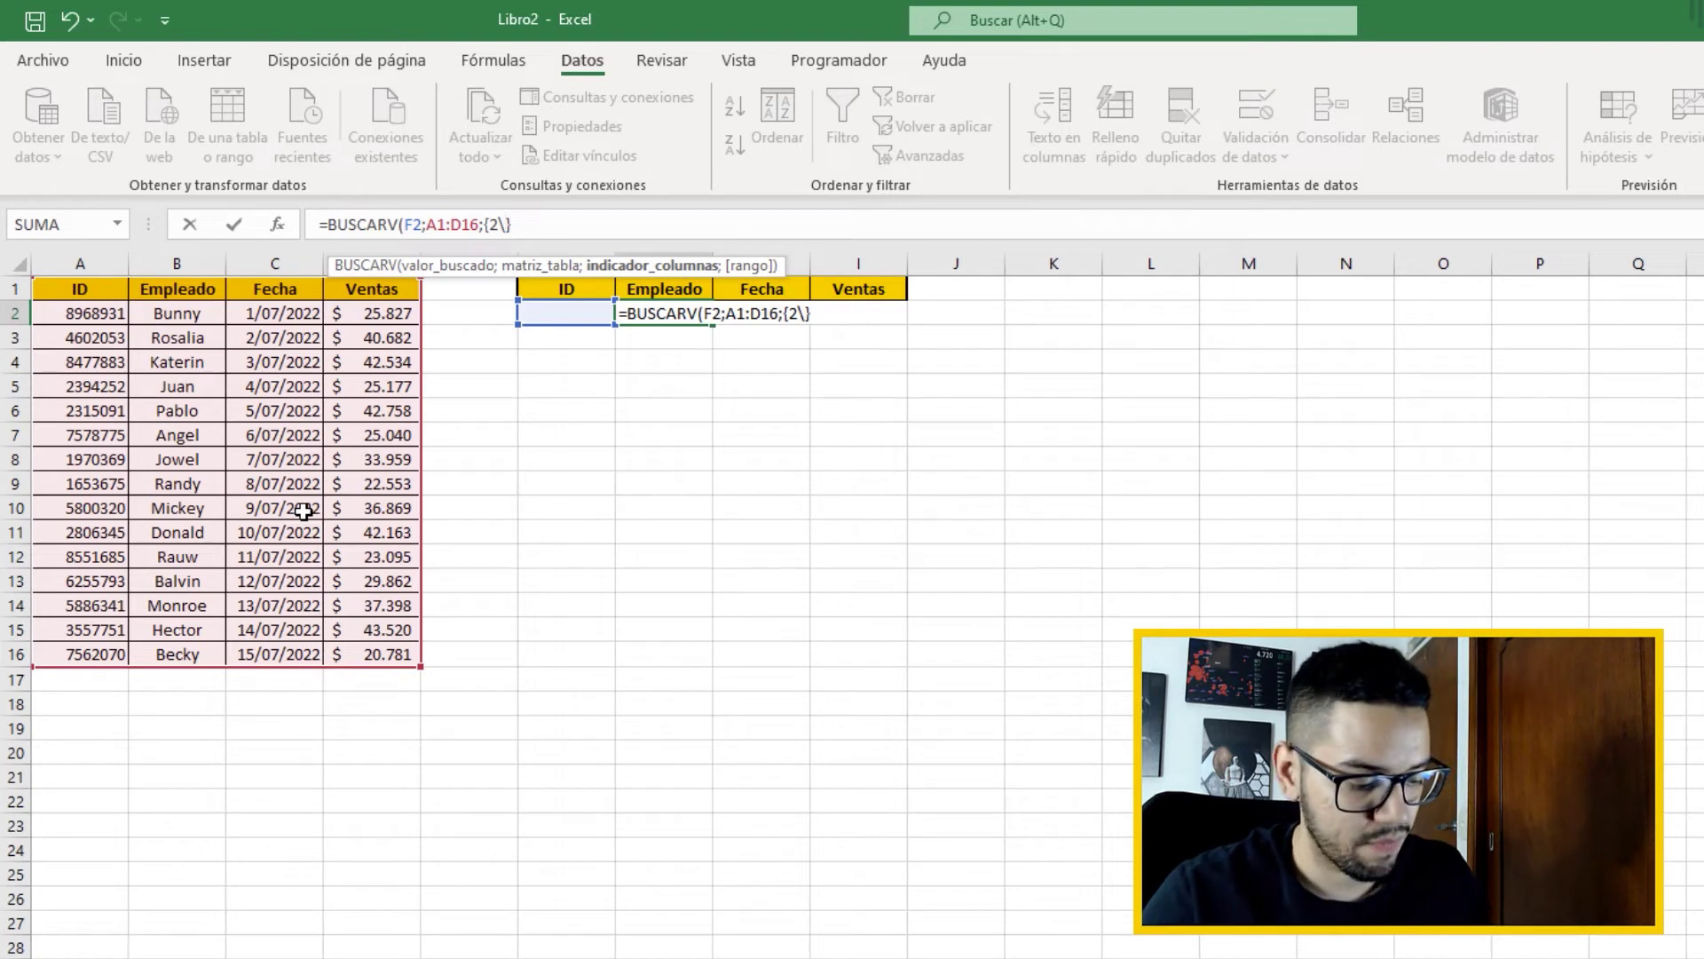
text(3\4)
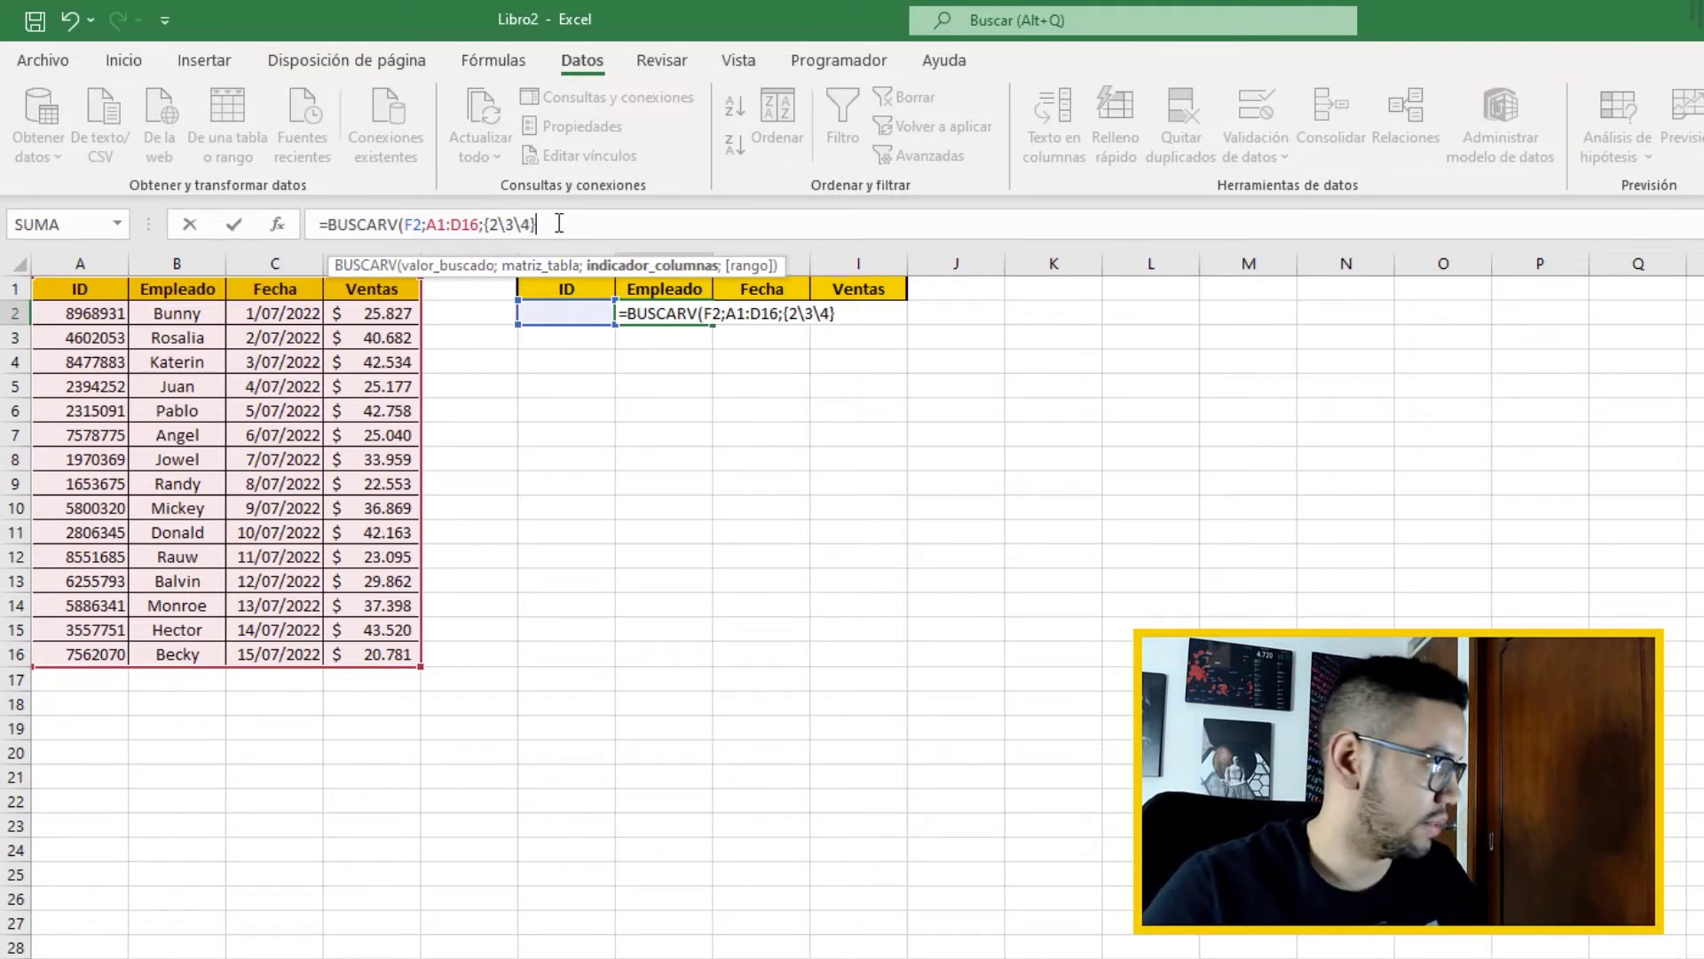
text(;)
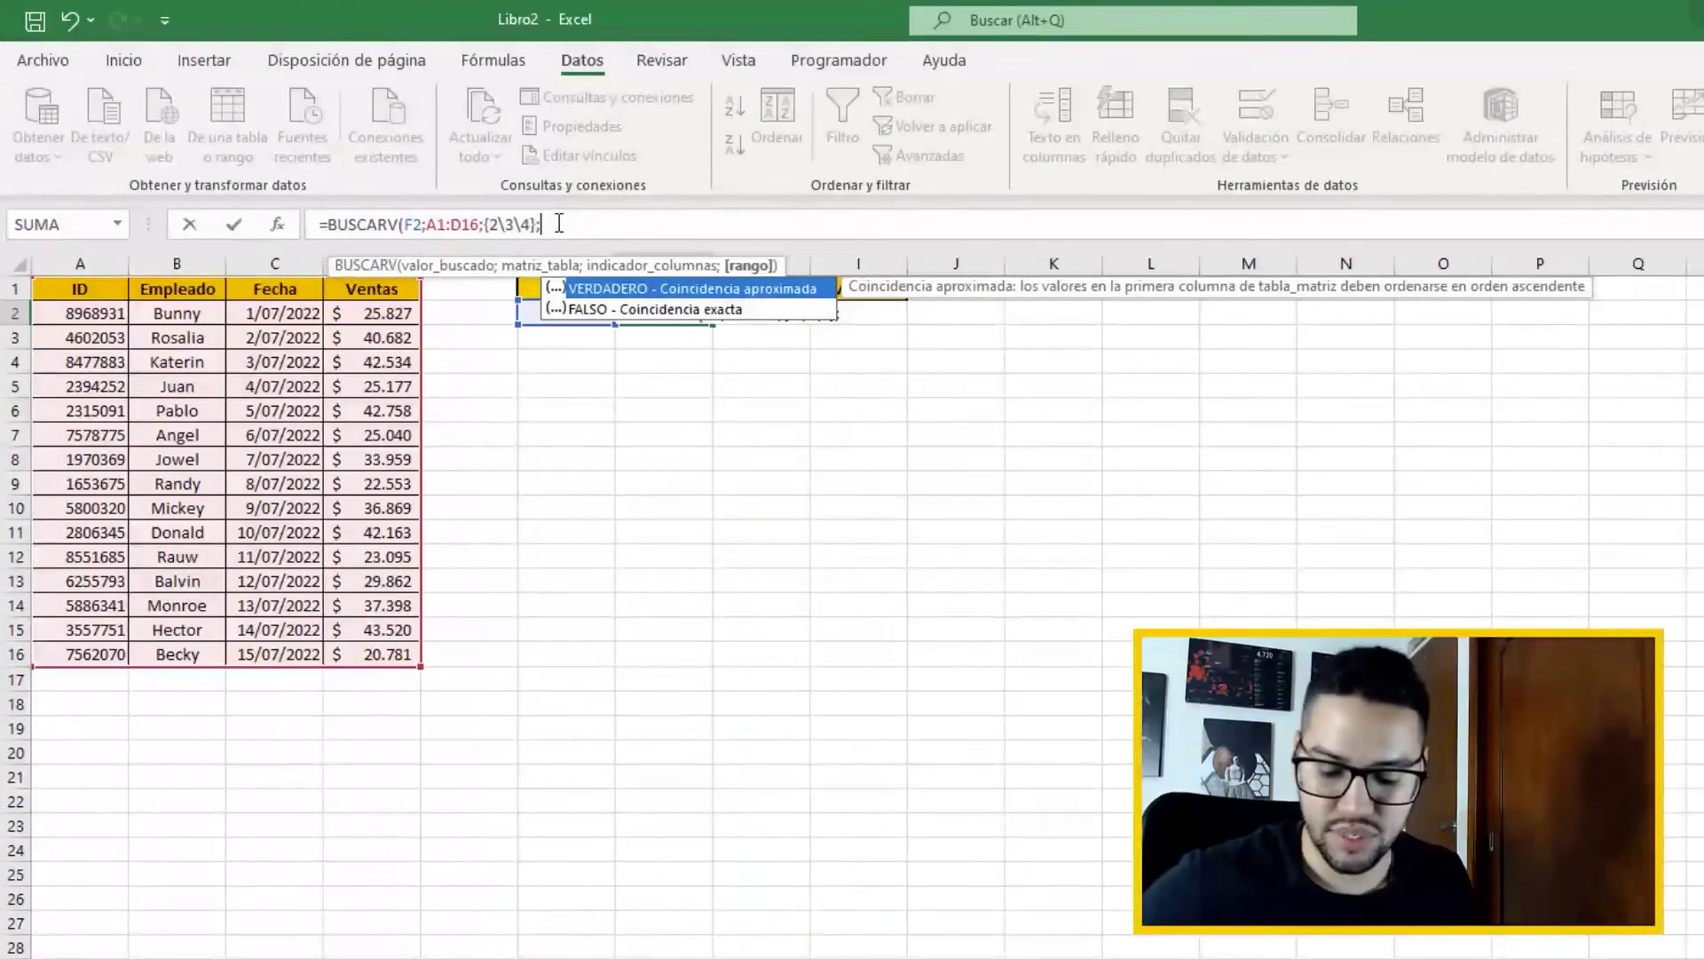
text(0))
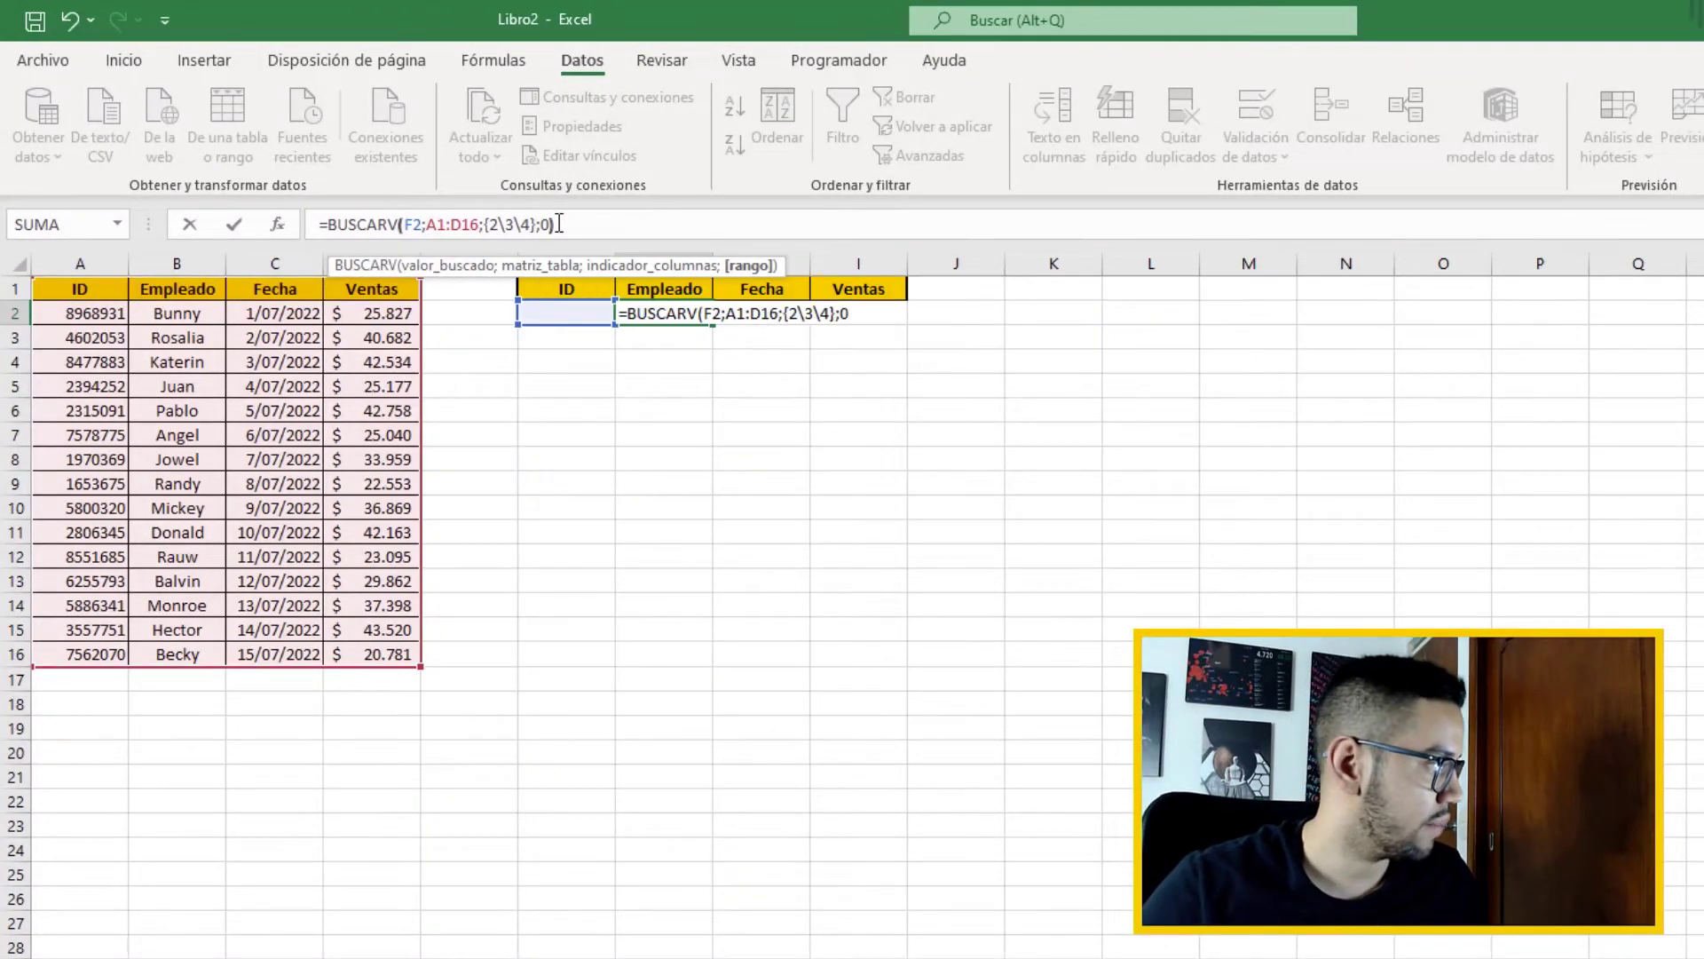
key(Return)
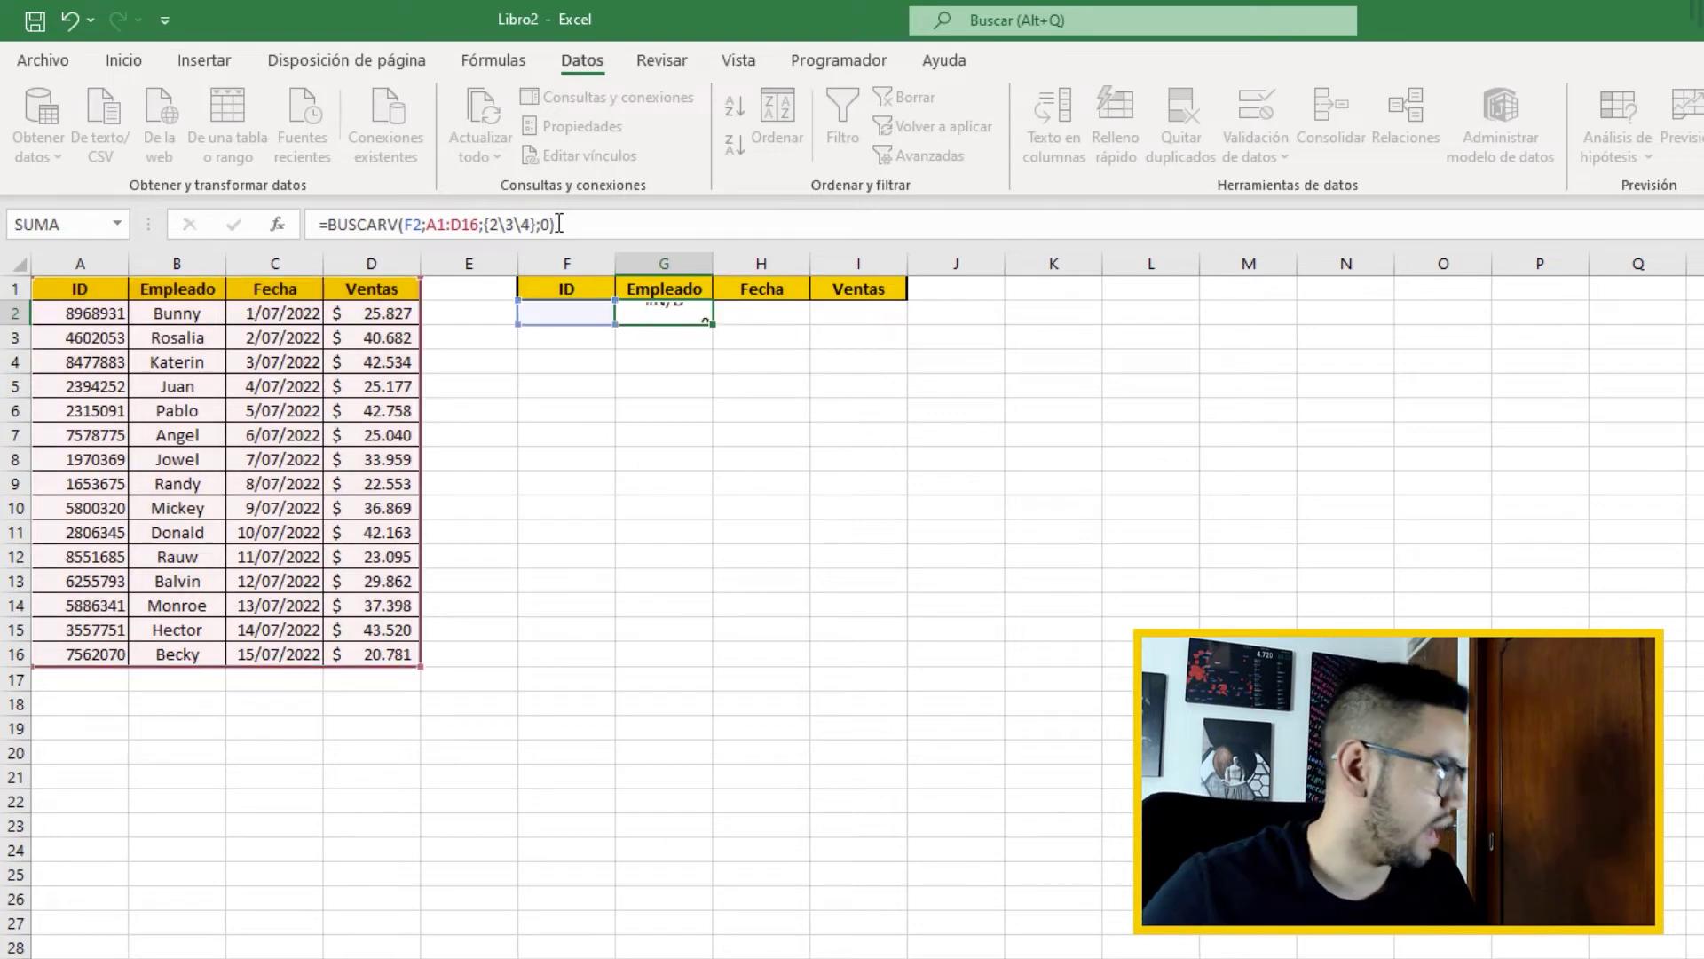
Choose an employee ID from the F2 validation list to fill the lookup row.
key(Up)
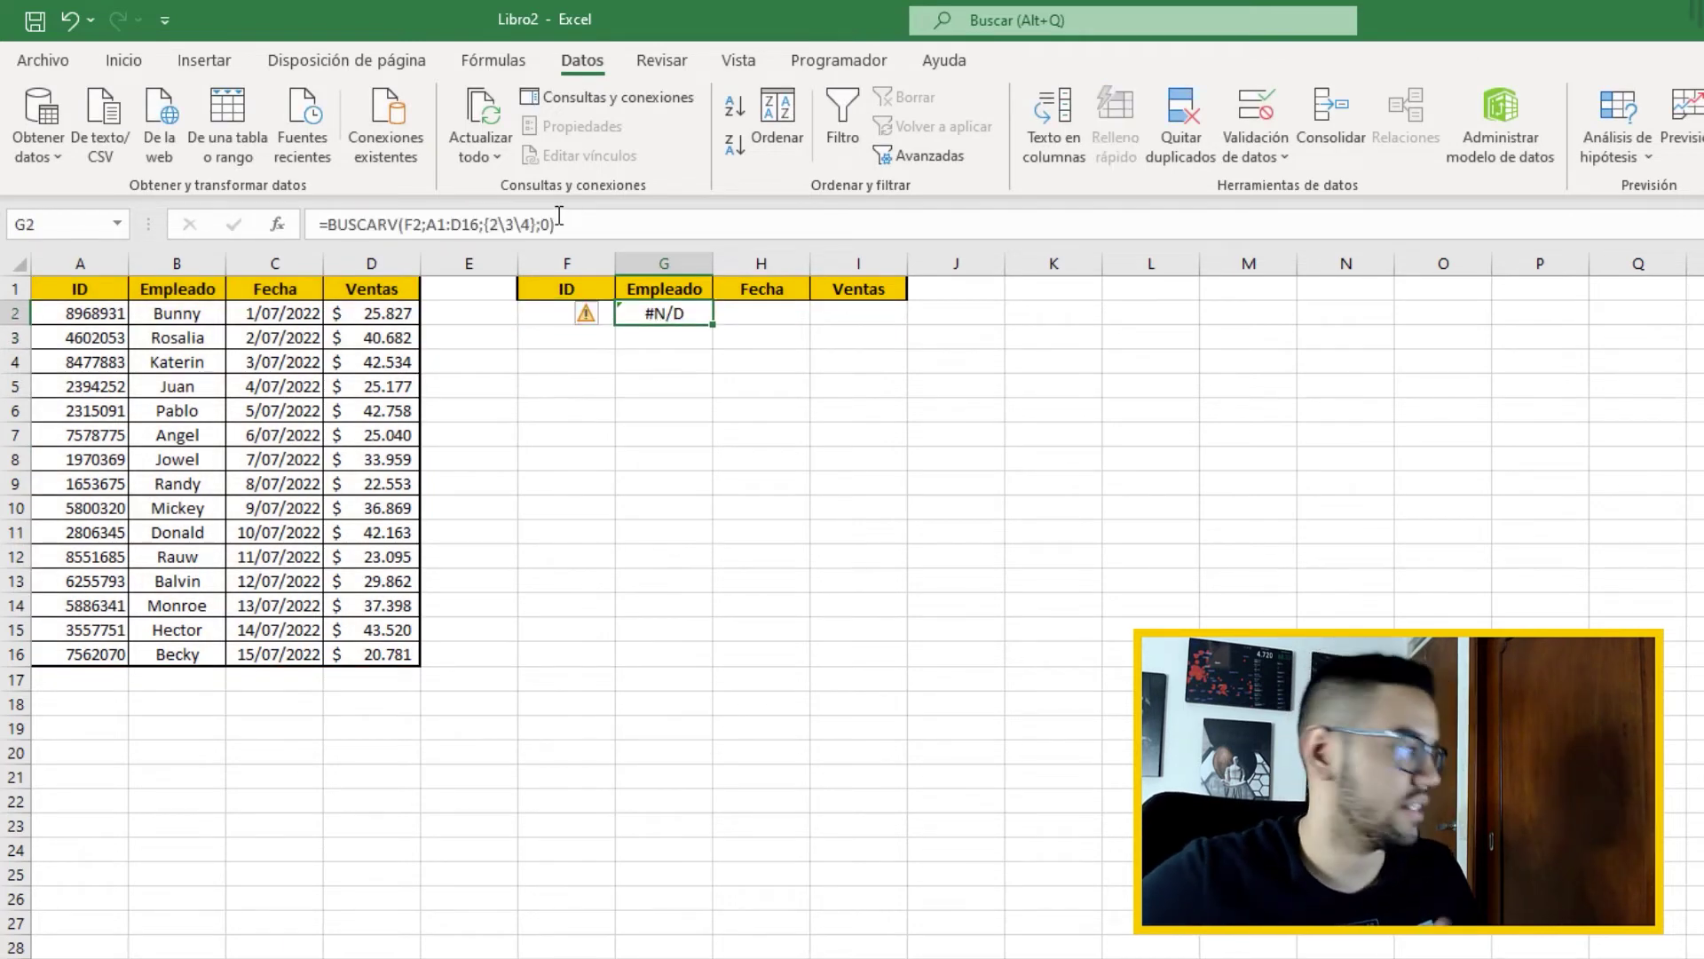
click(546, 312)
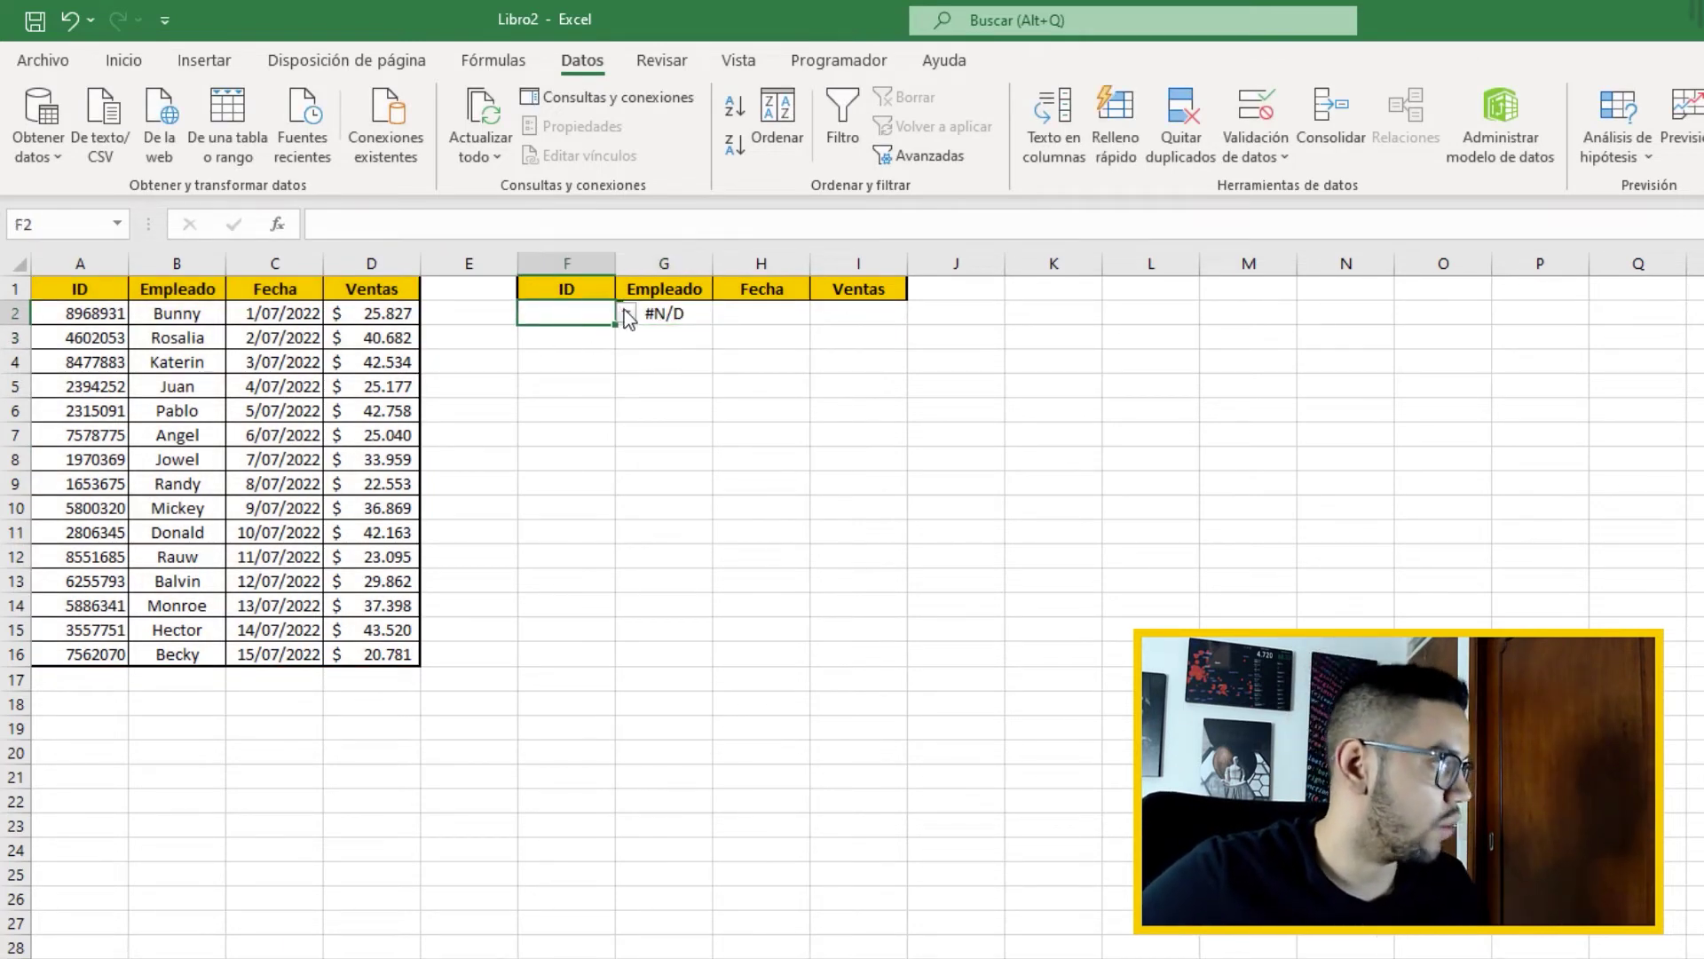
click(627, 314)
click(569, 346)
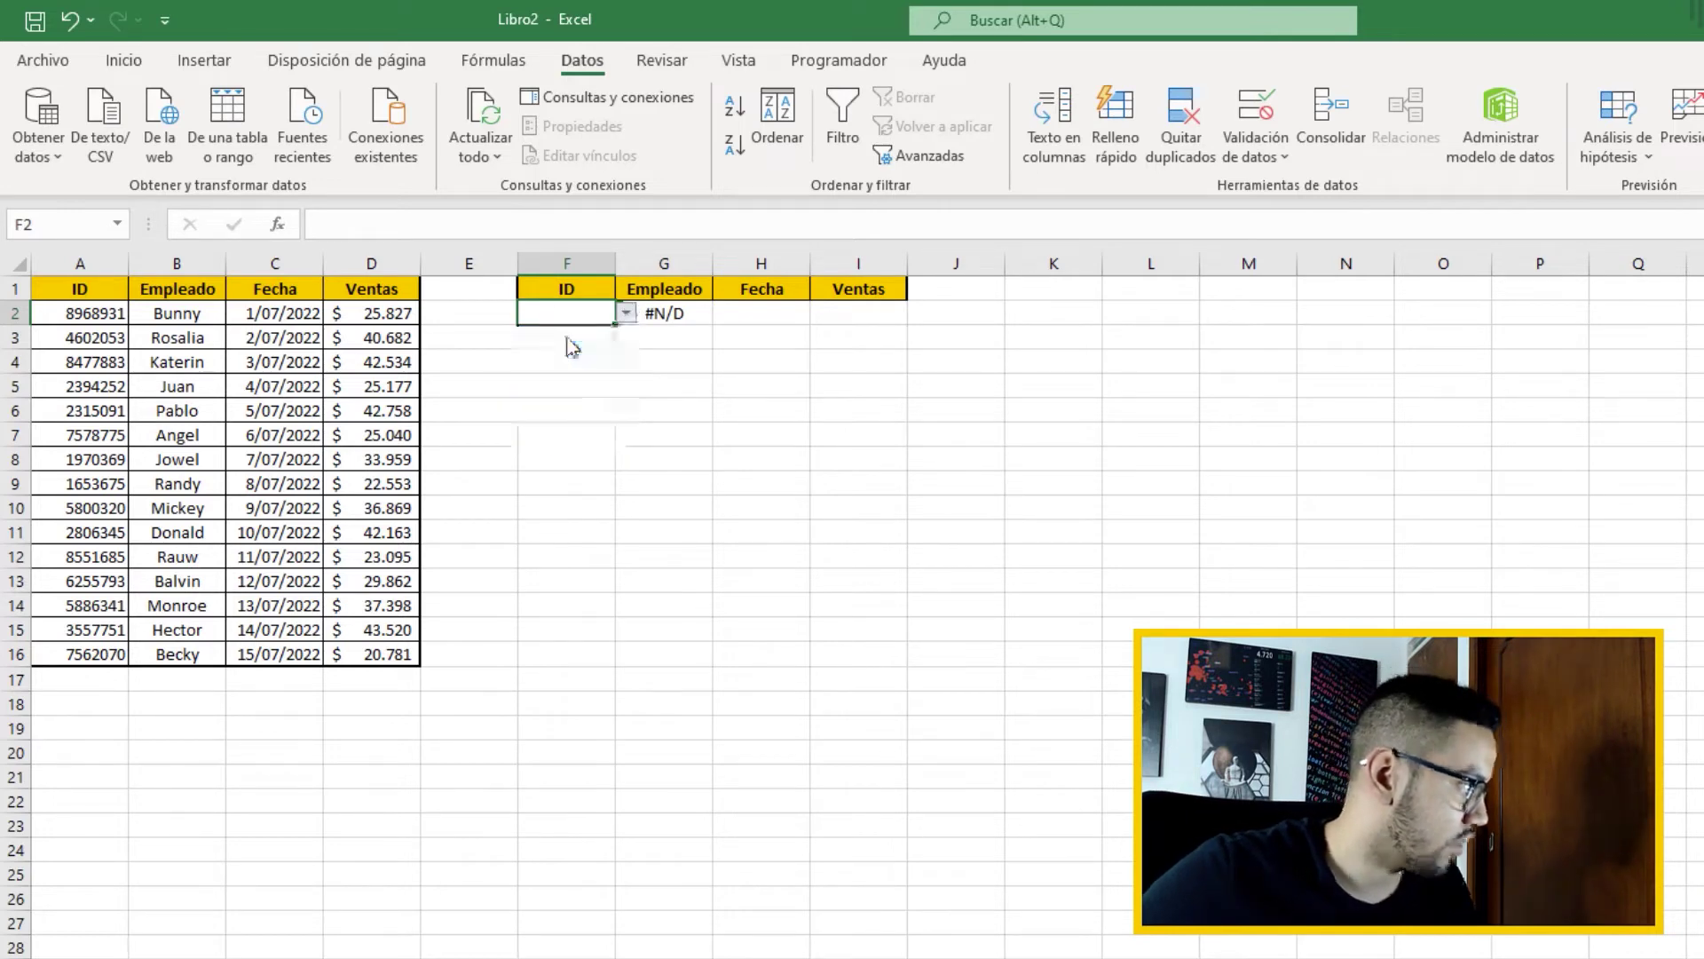
click(670, 391)
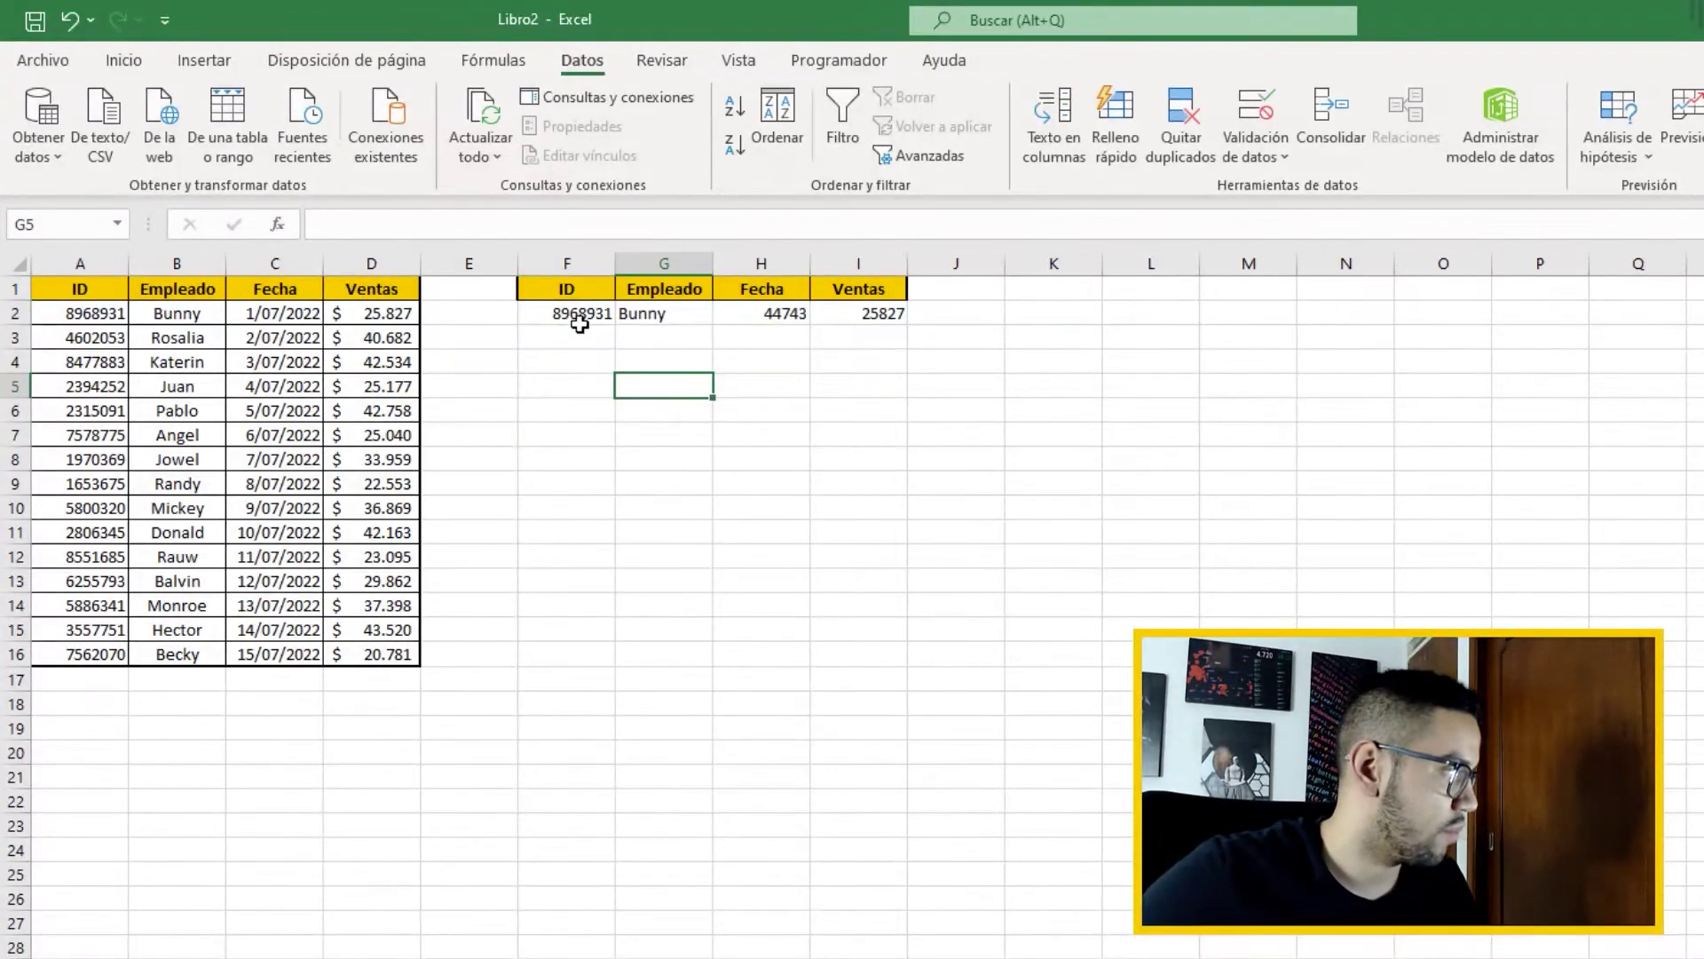
Centre-align the returned employee, date and sales values in G2:I2.
drag(657, 316, 852, 318)
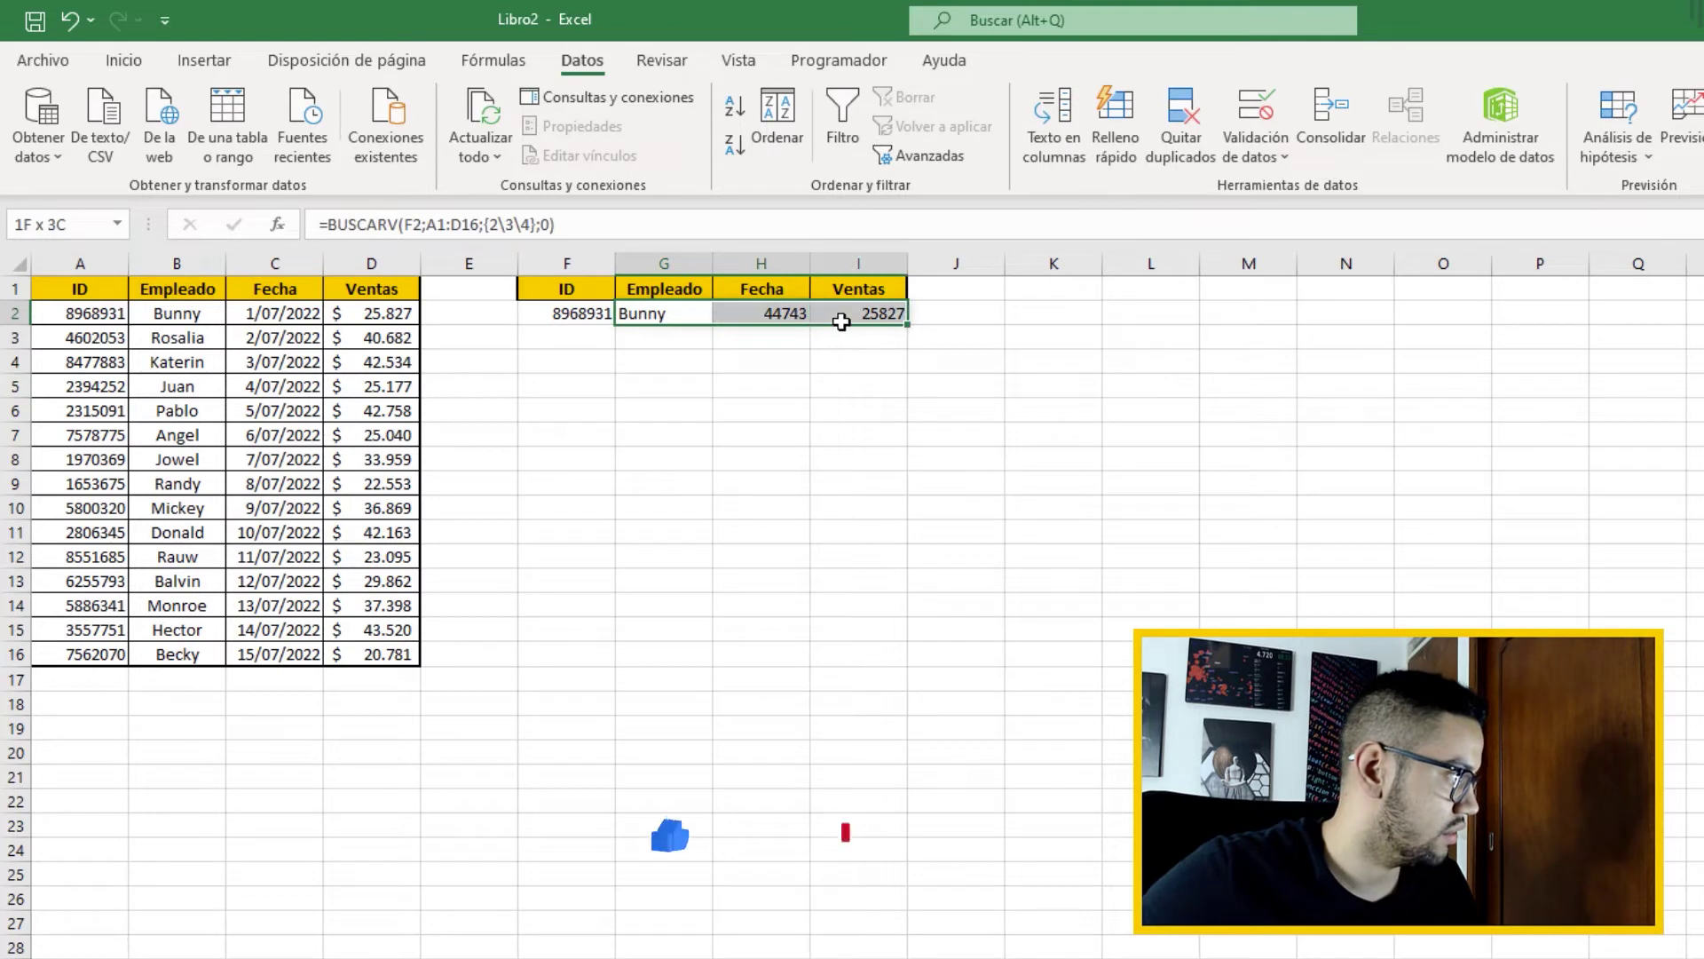
click(123, 60)
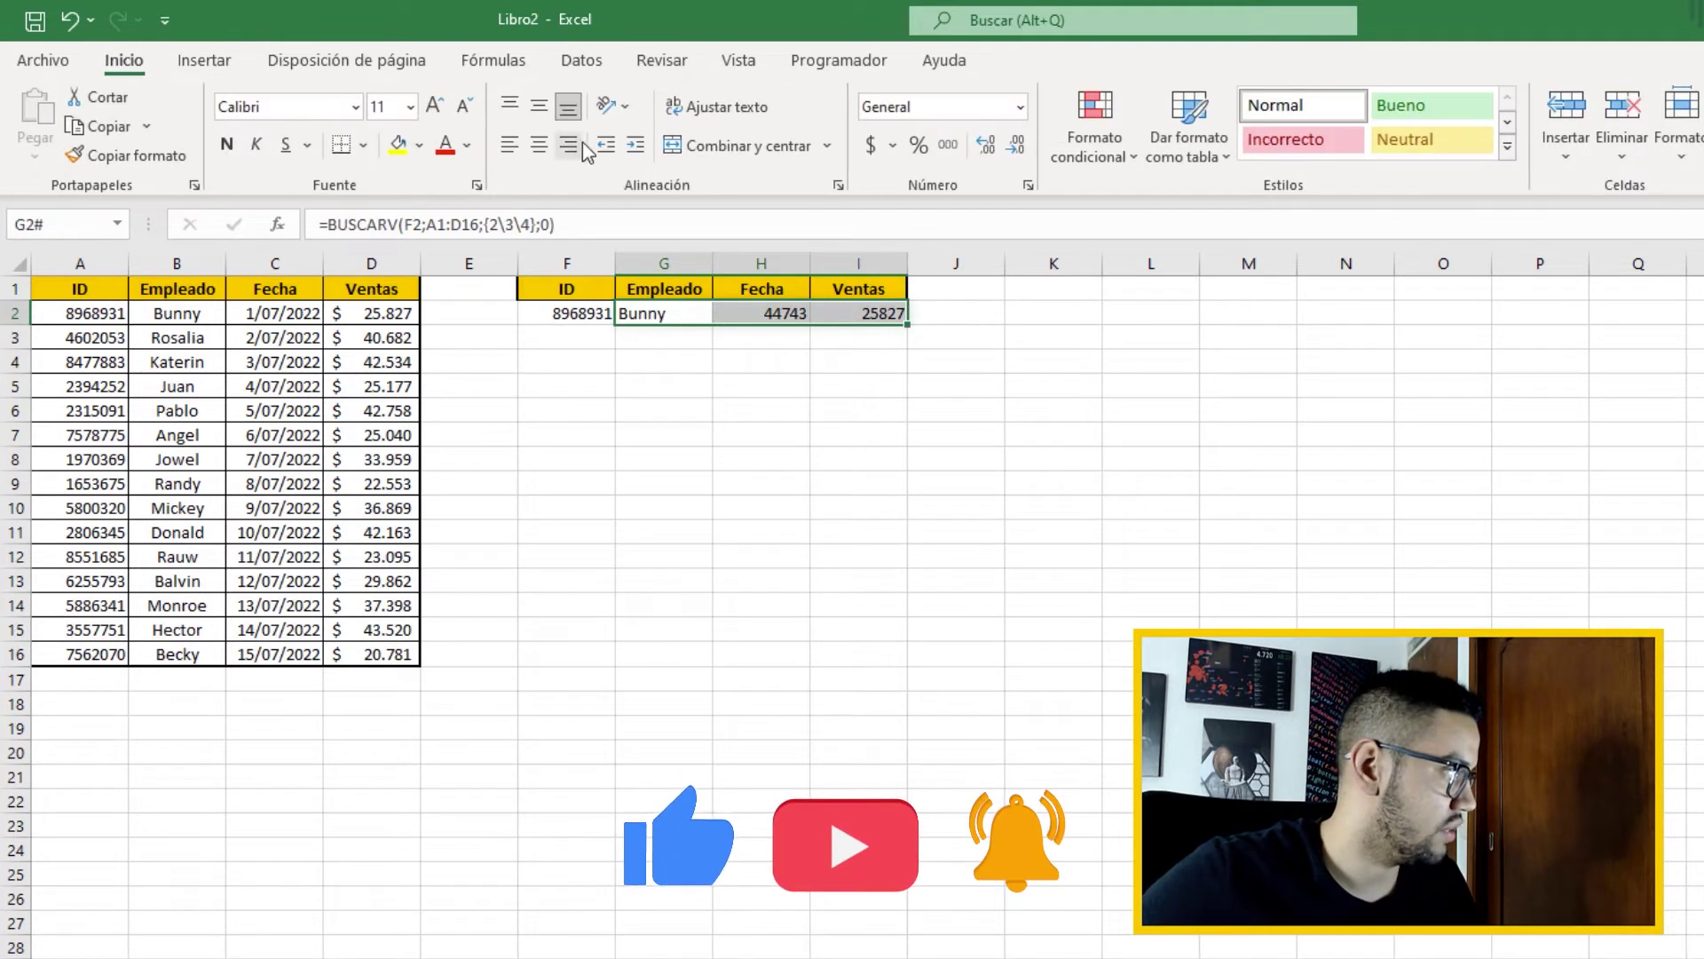
click(538, 149)
click(661, 457)
Pick a different ID in F2 so the row returns date 44747 and sales 42758.
click(599, 316)
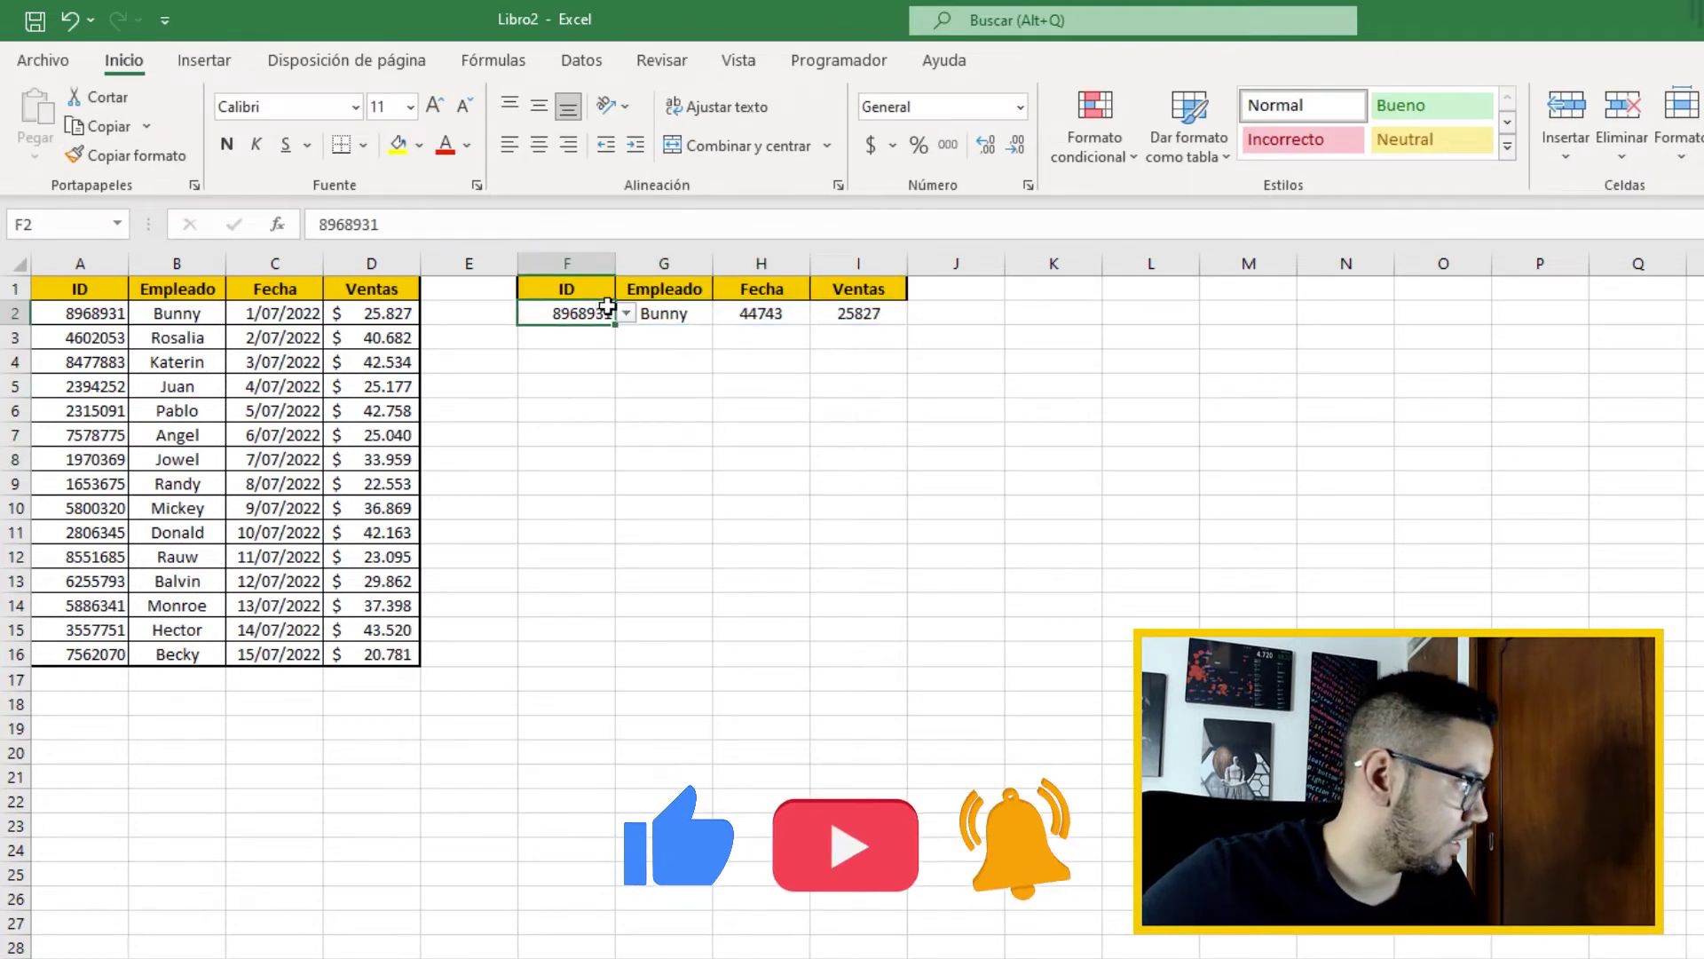
click(581, 405)
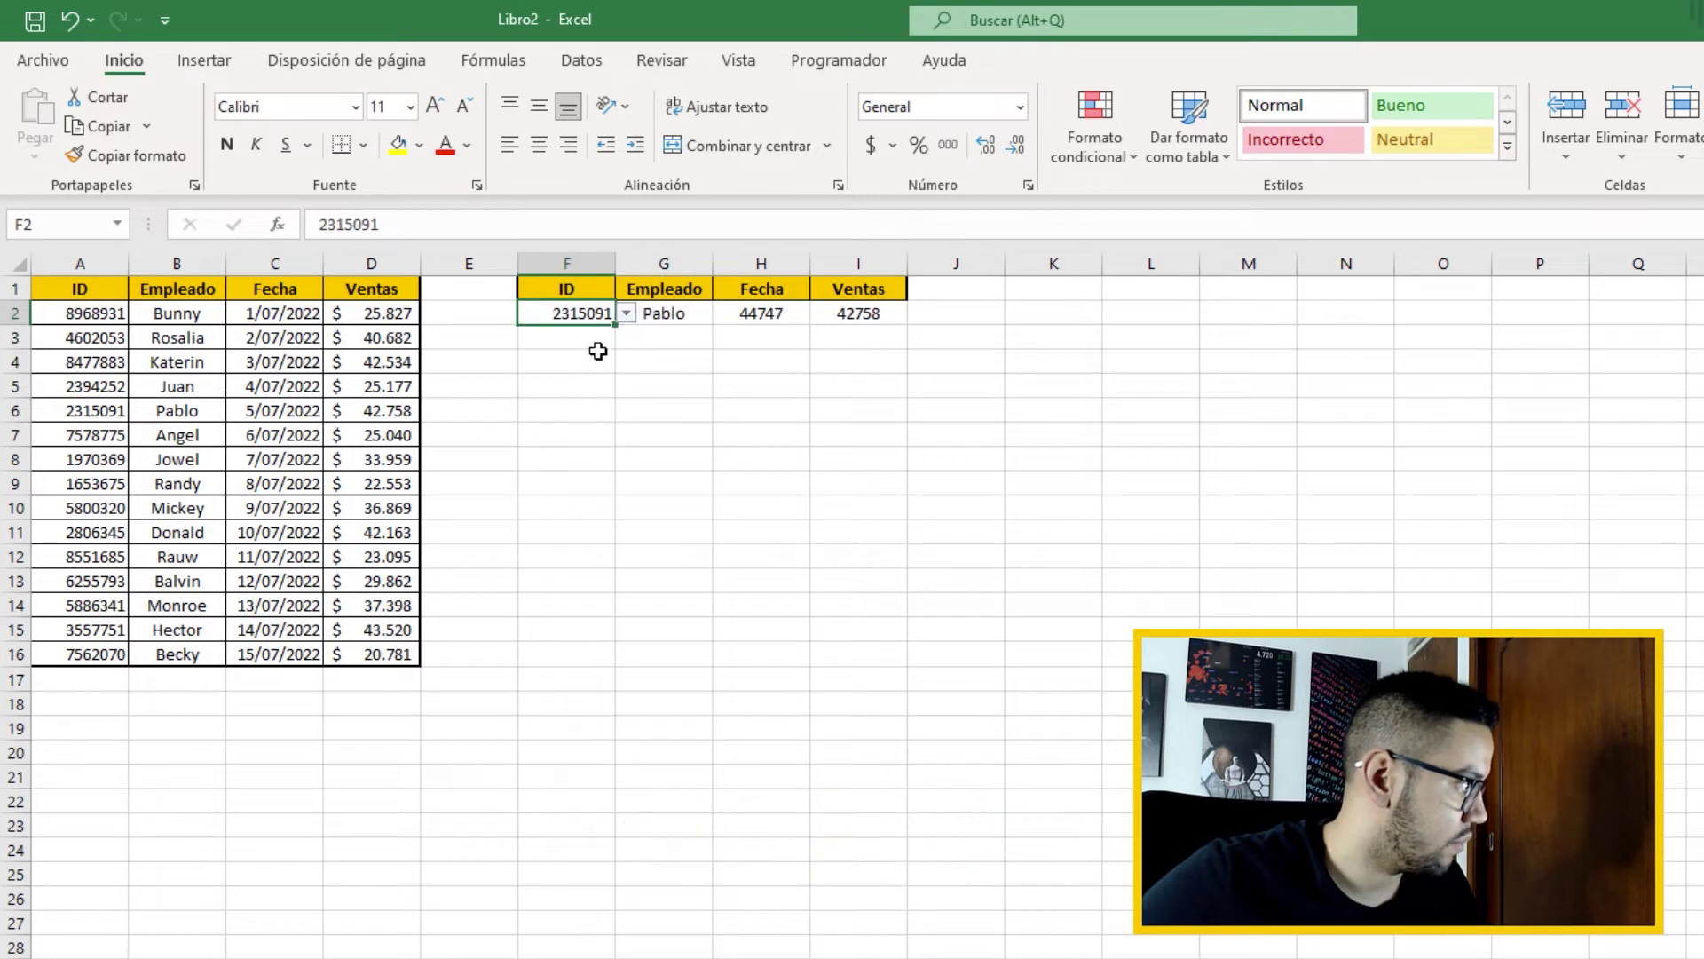
click(682, 356)
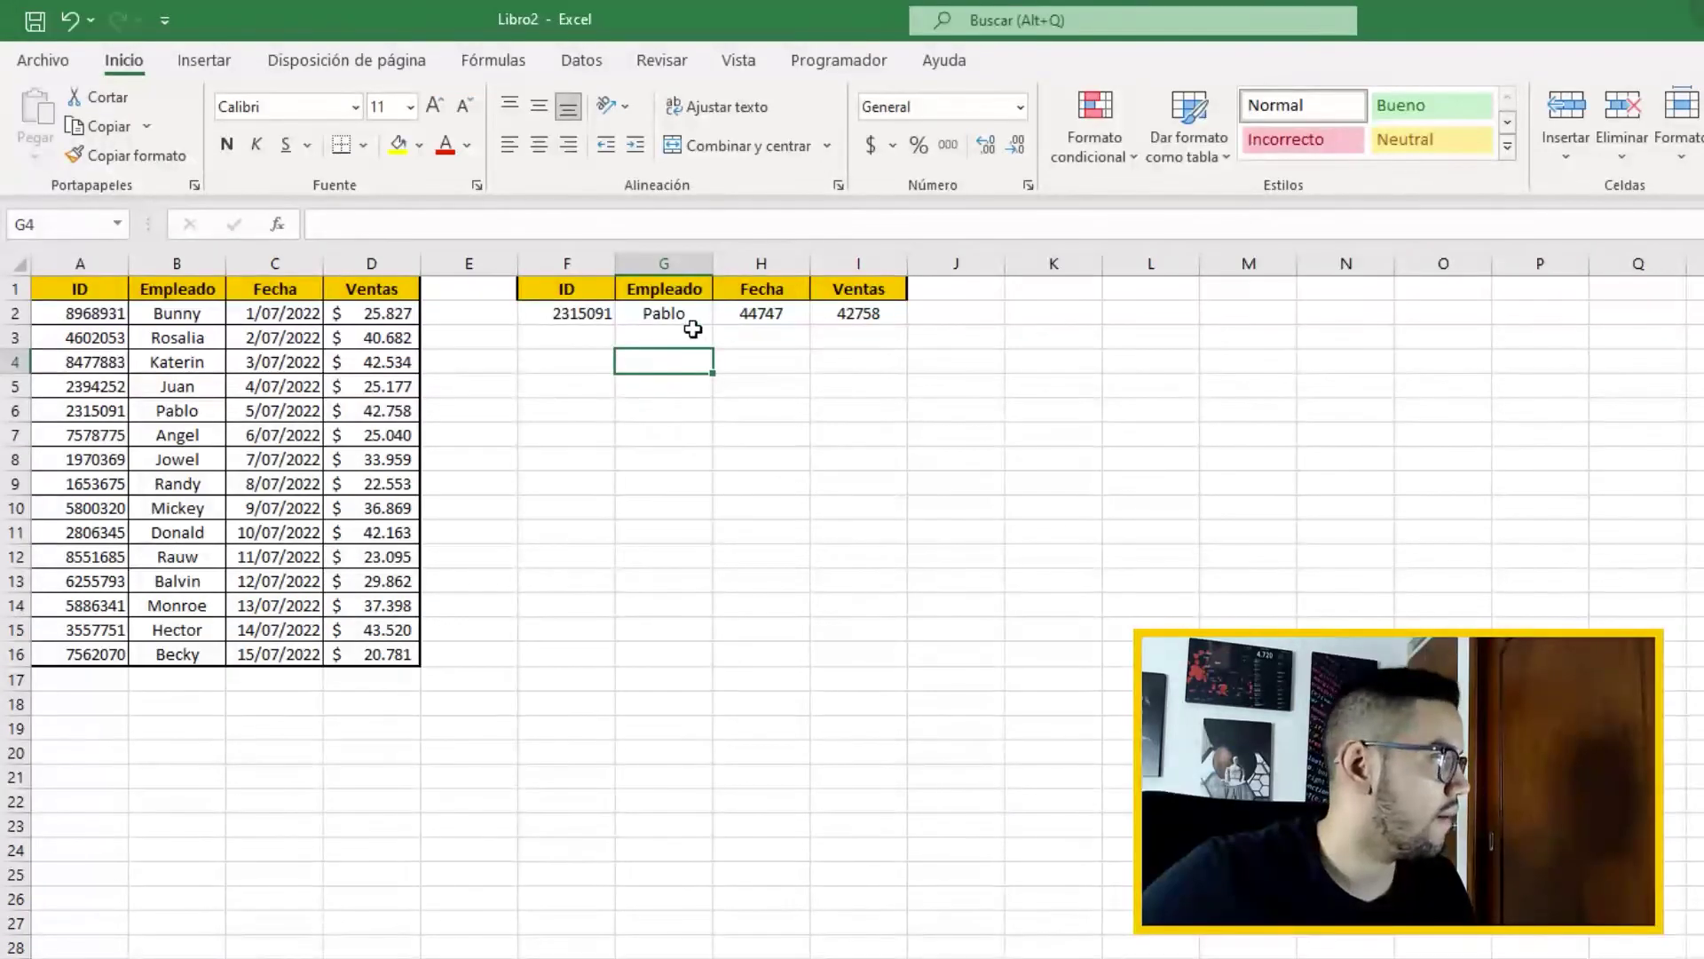
click(570, 371)
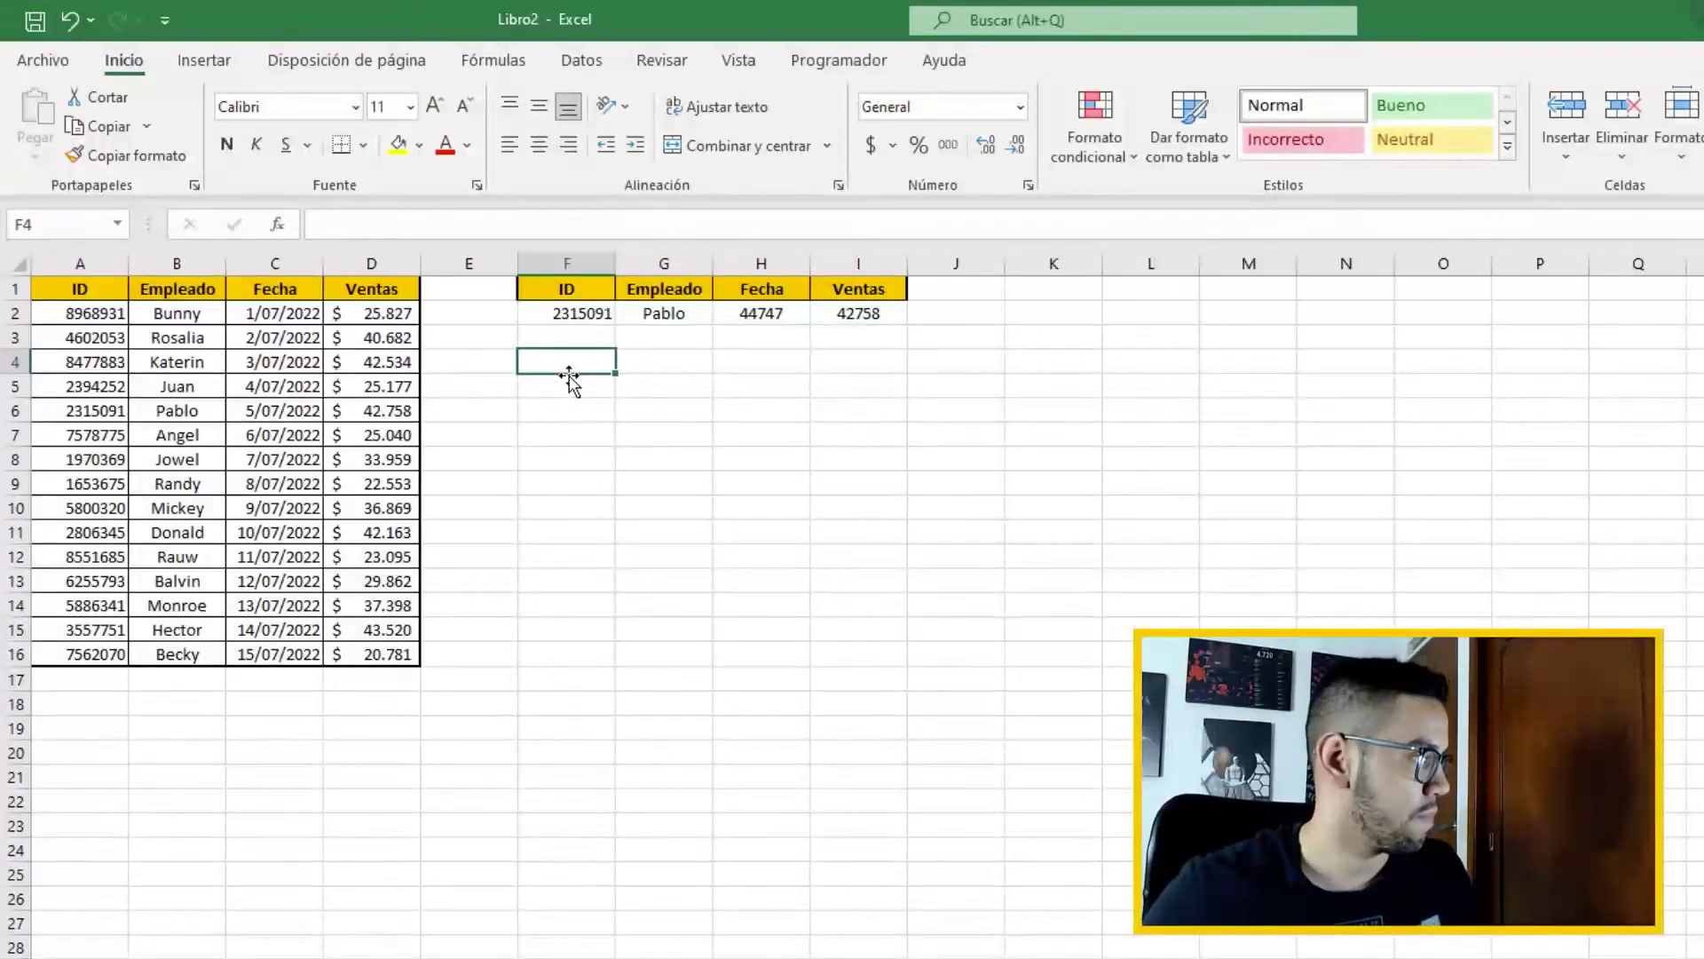
Enter =FILTRAR(B1:D16;A1:A16=F2) in G3 so the matching row spills across G3:I3.
key(Up)
key(Right)
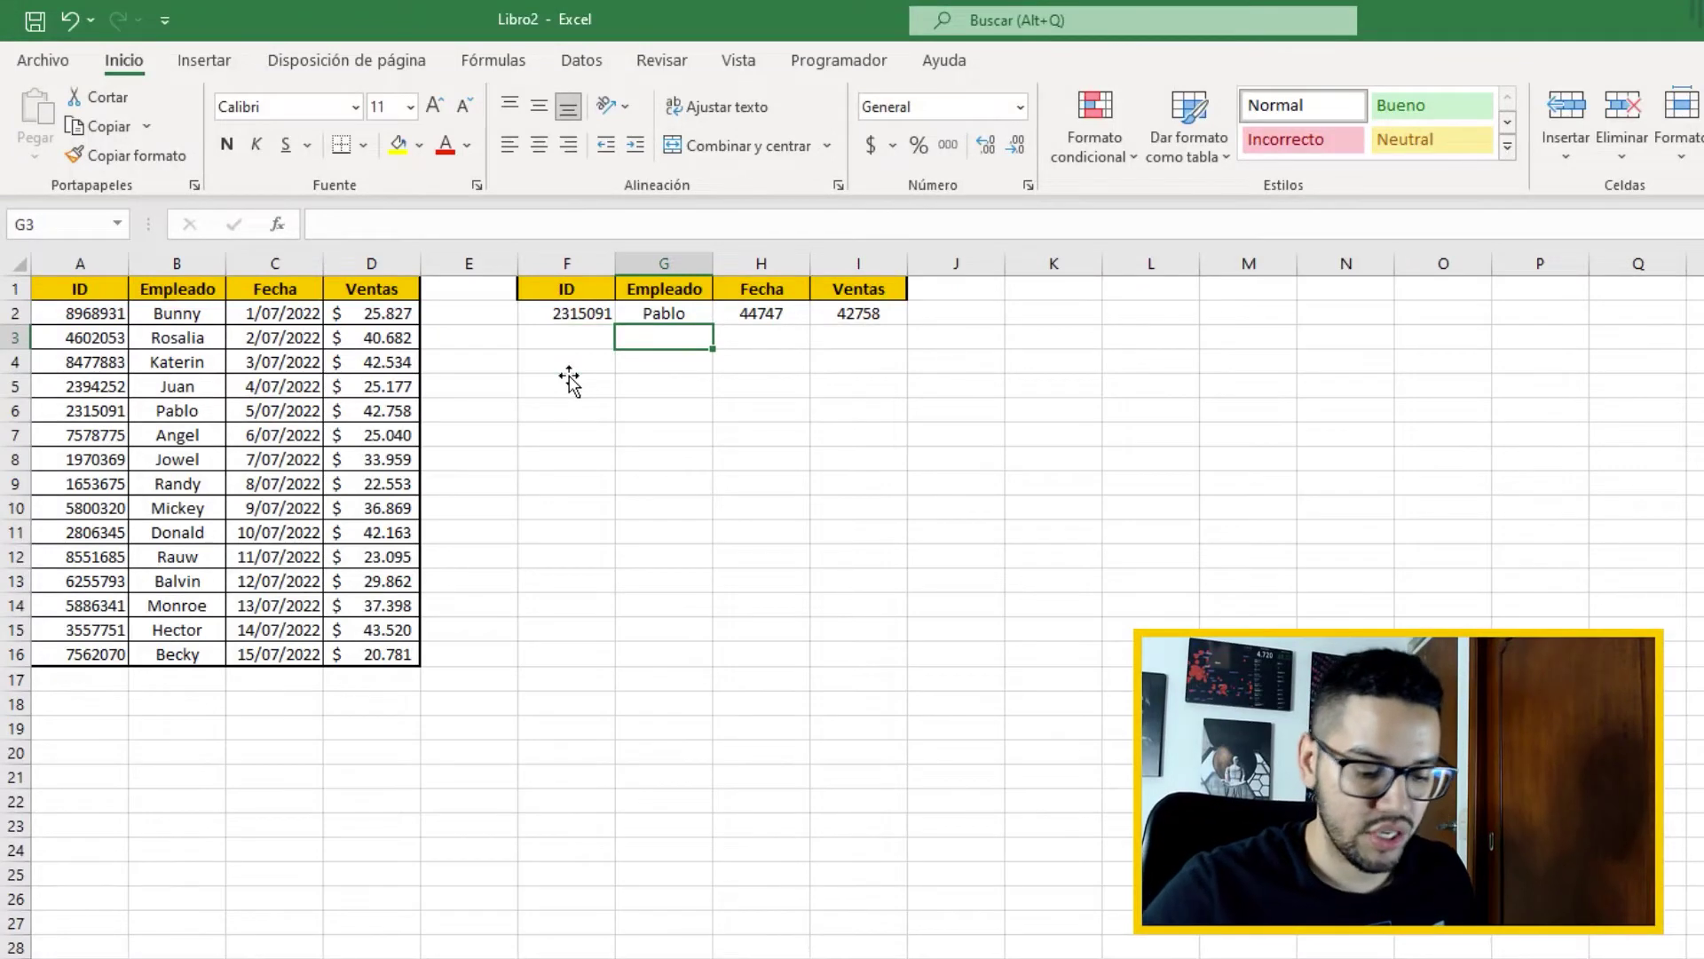
text(=fi)
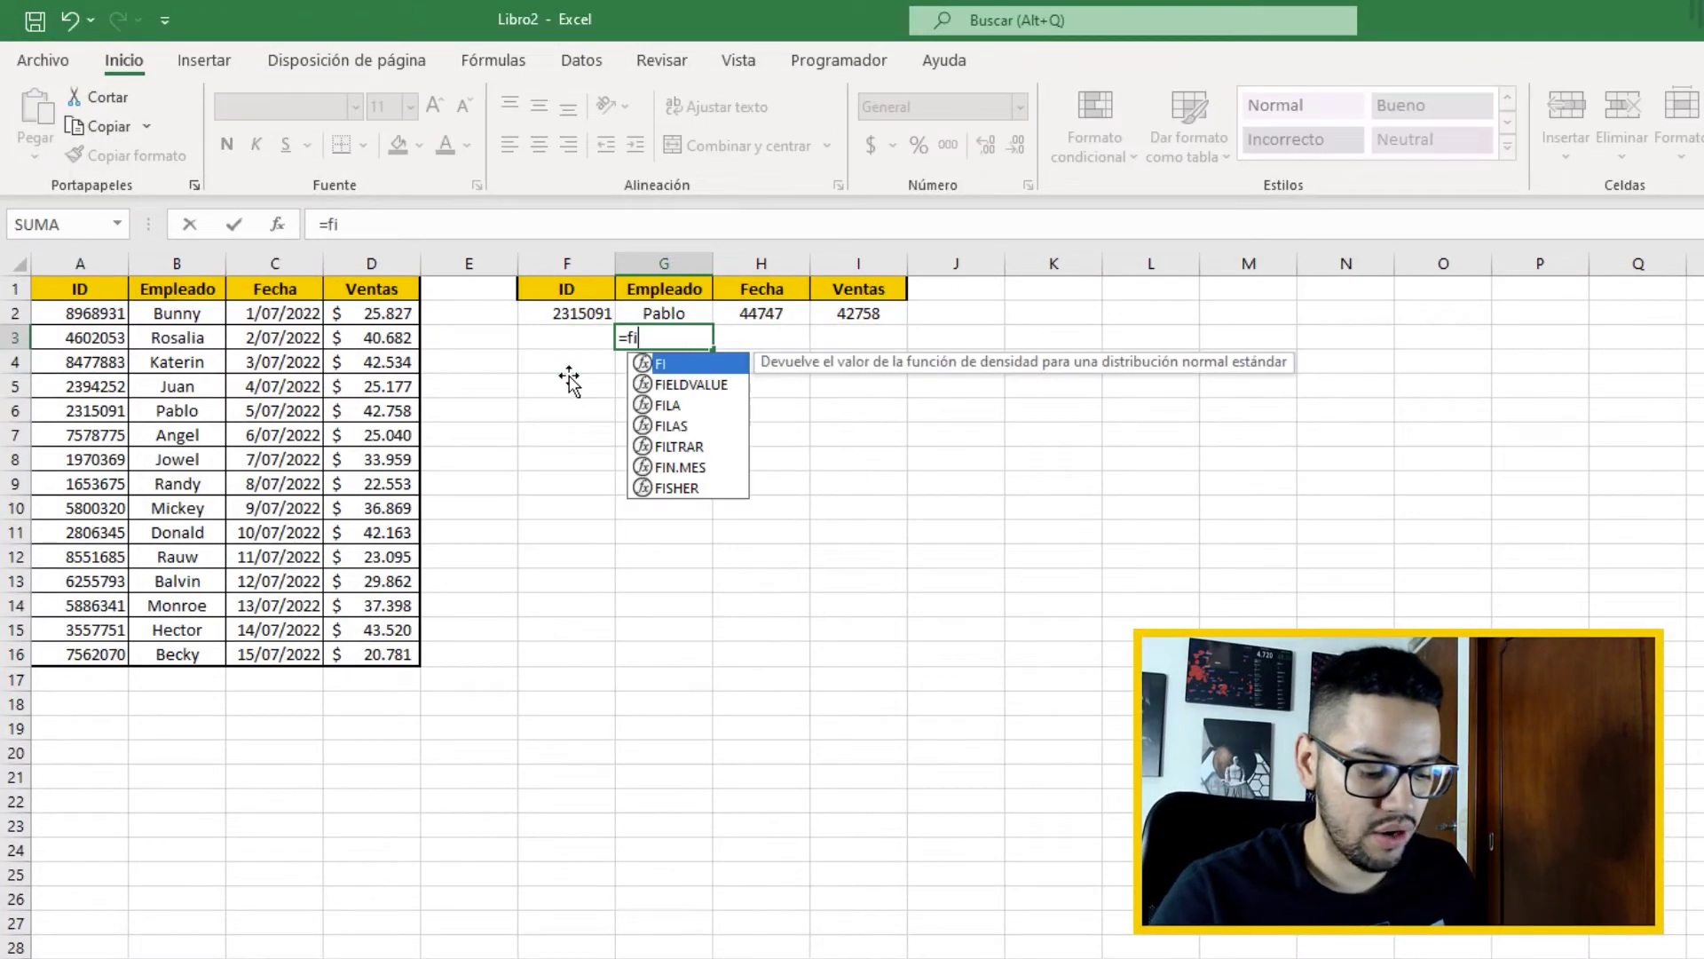
text(ltr)
key(Tab)
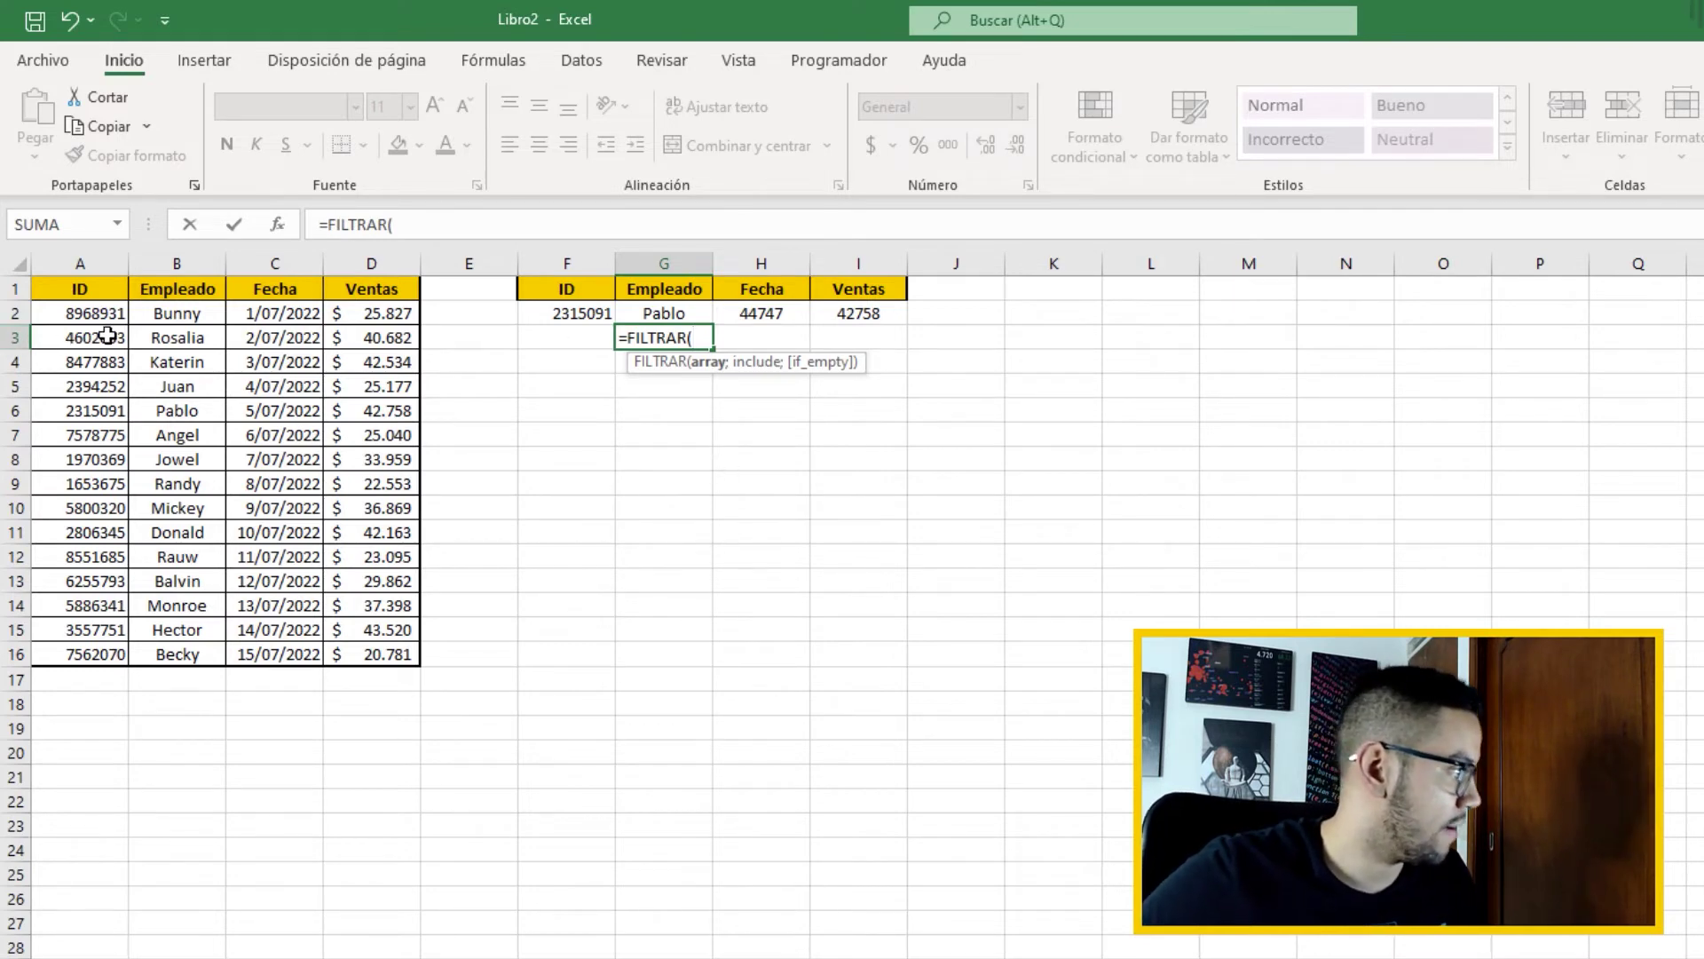
drag(159, 291, 378, 650)
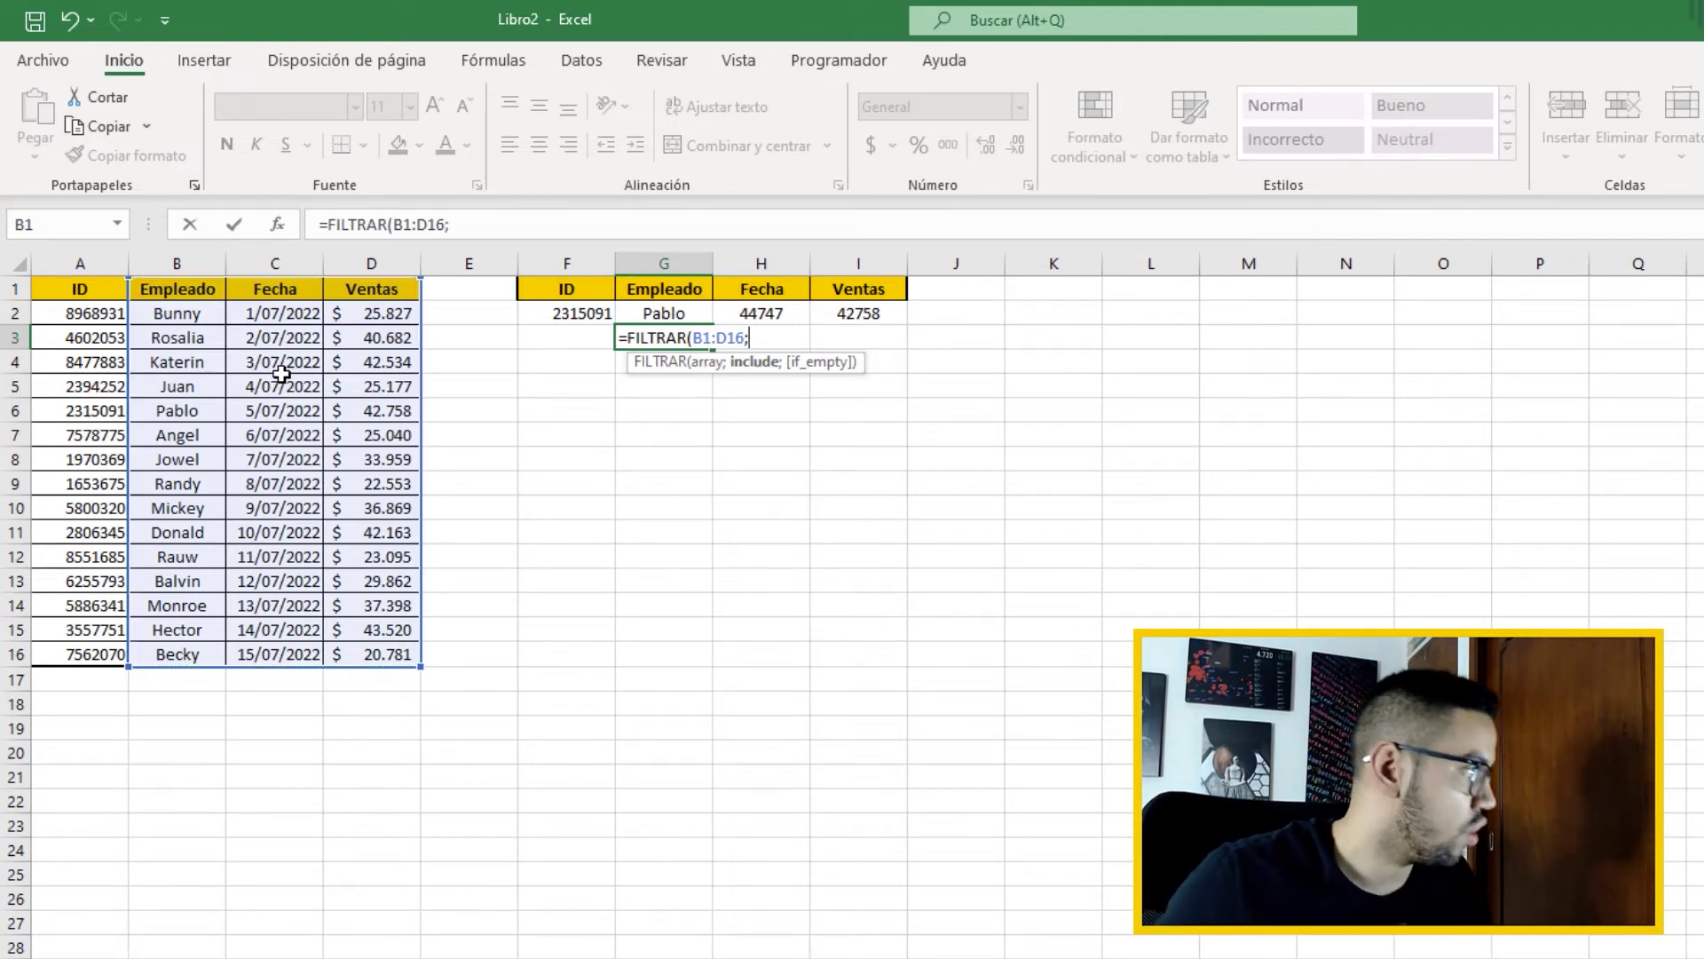
text(;)
drag(109, 297, 89, 650)
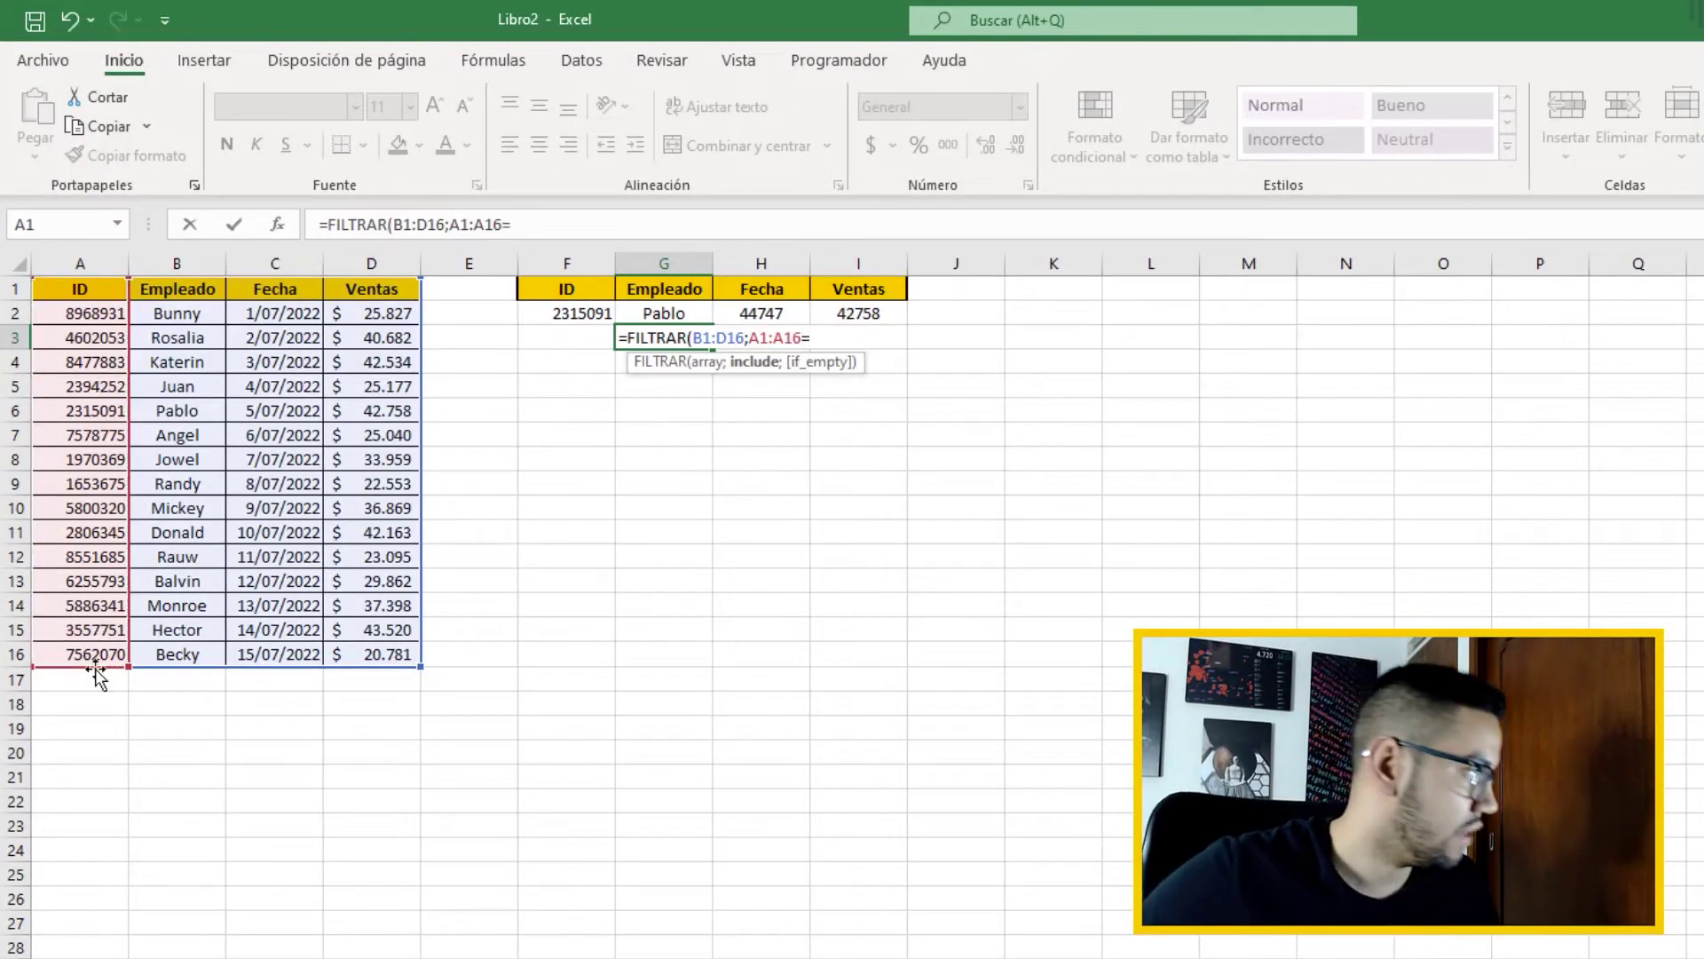
text(=)
click(551, 316)
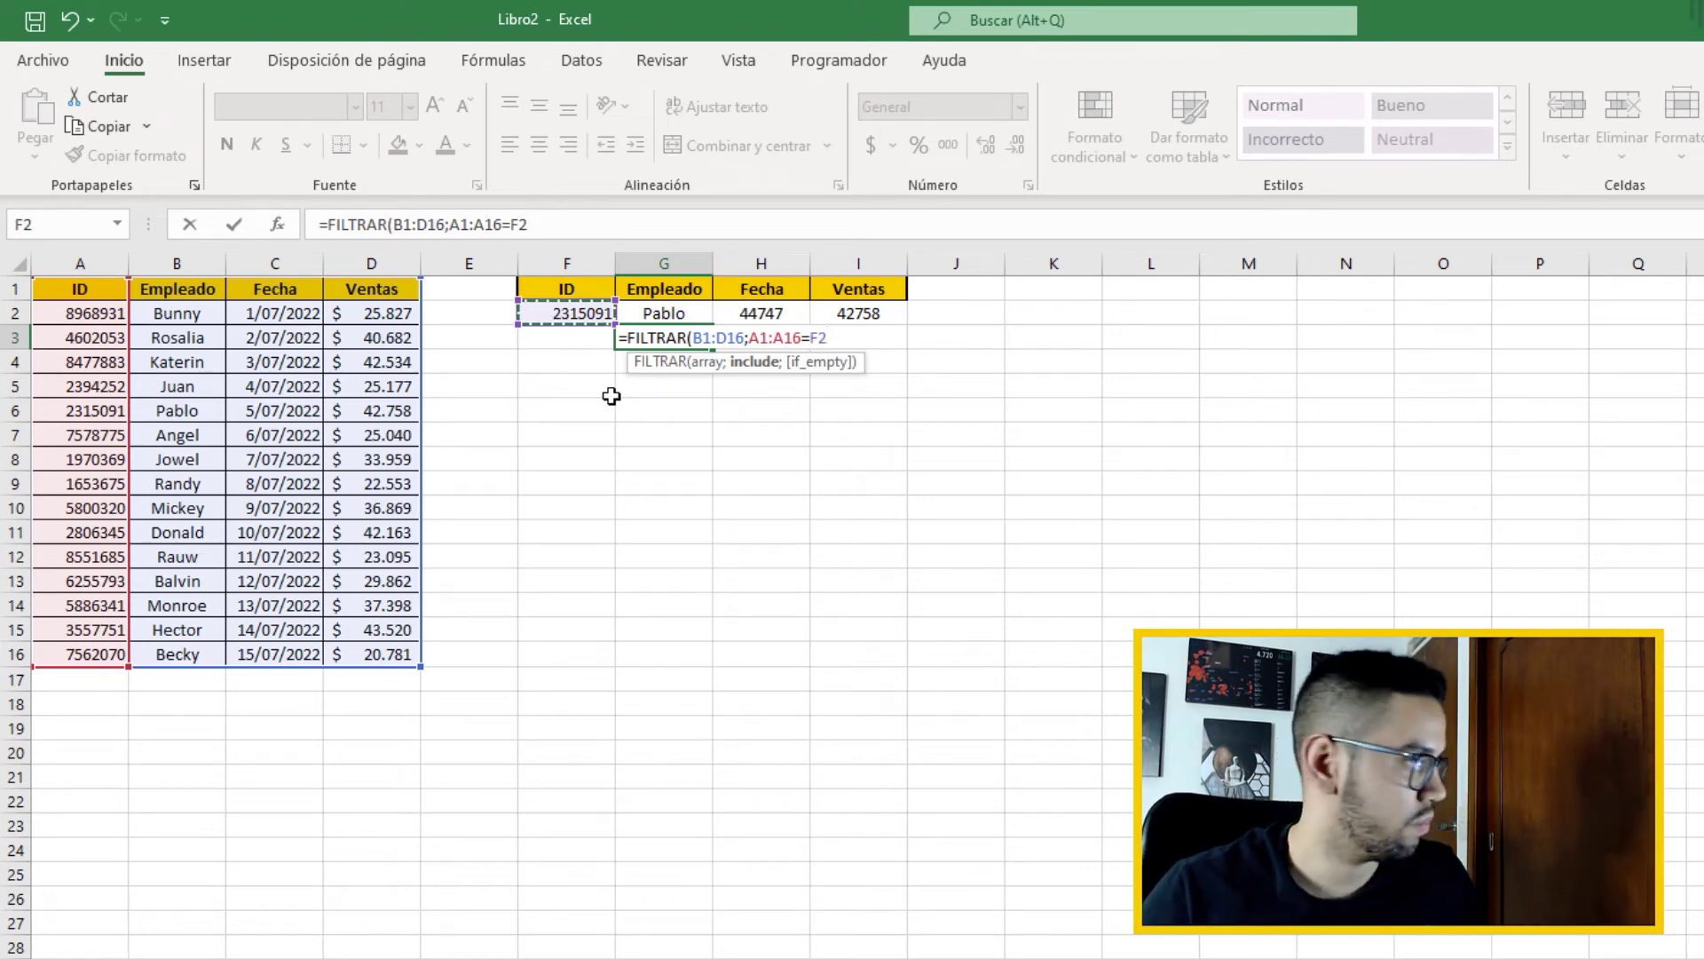
text())
key(Return)
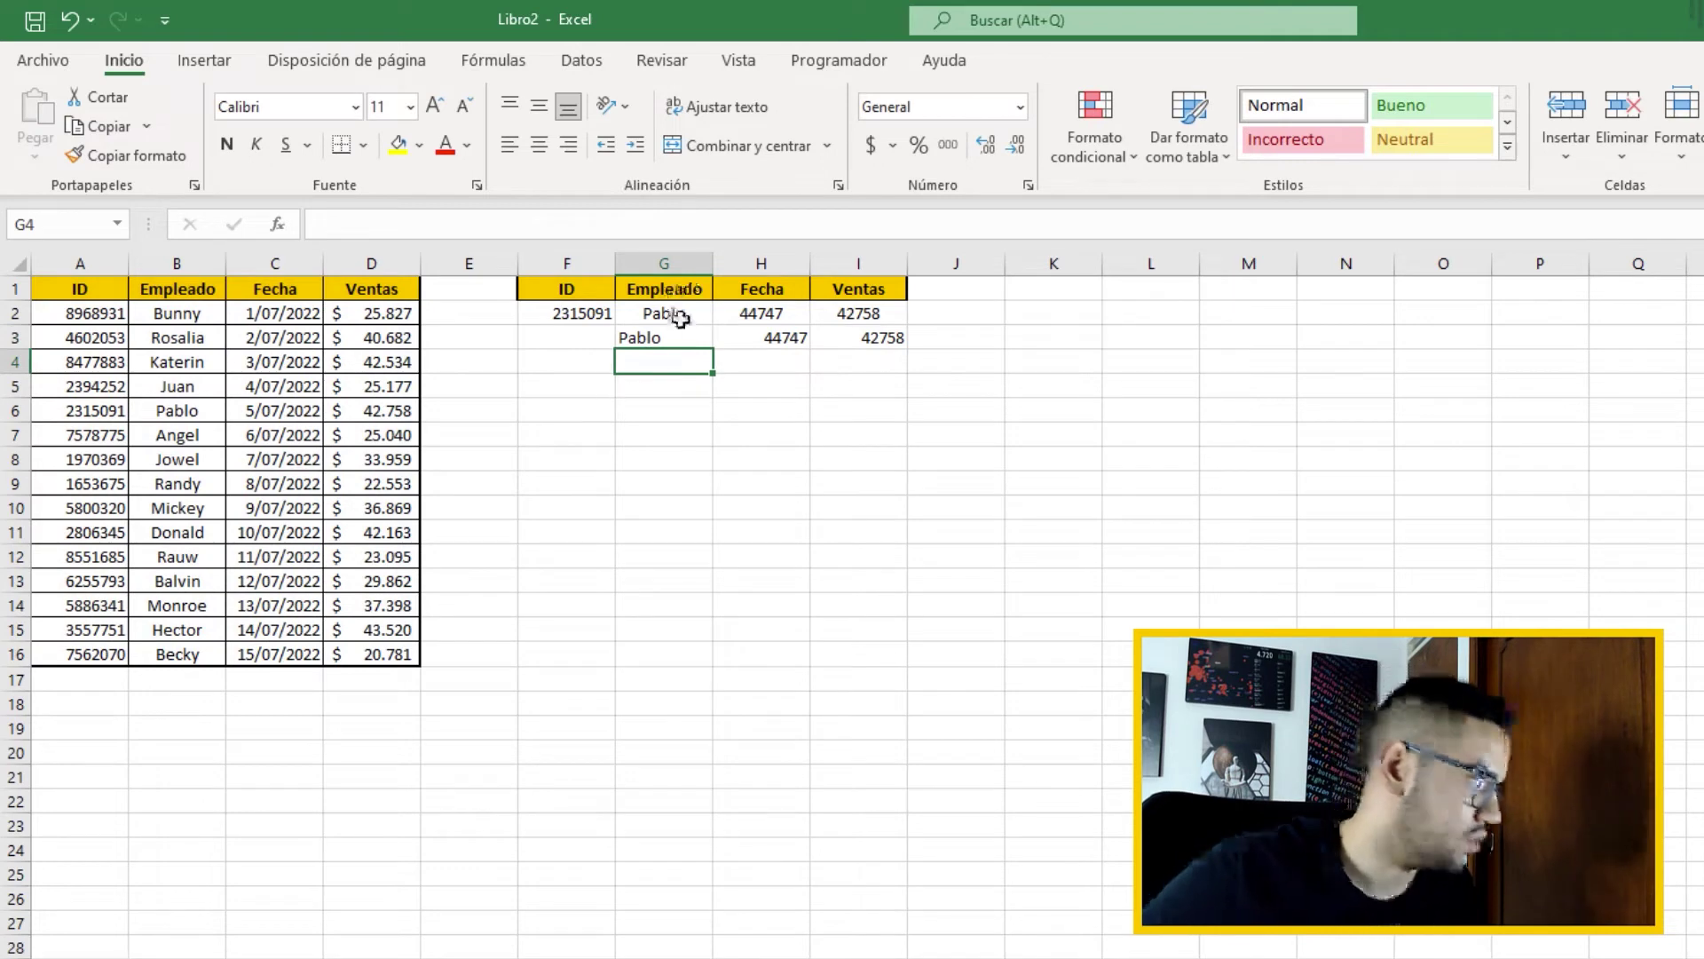
drag(680, 320, 870, 346)
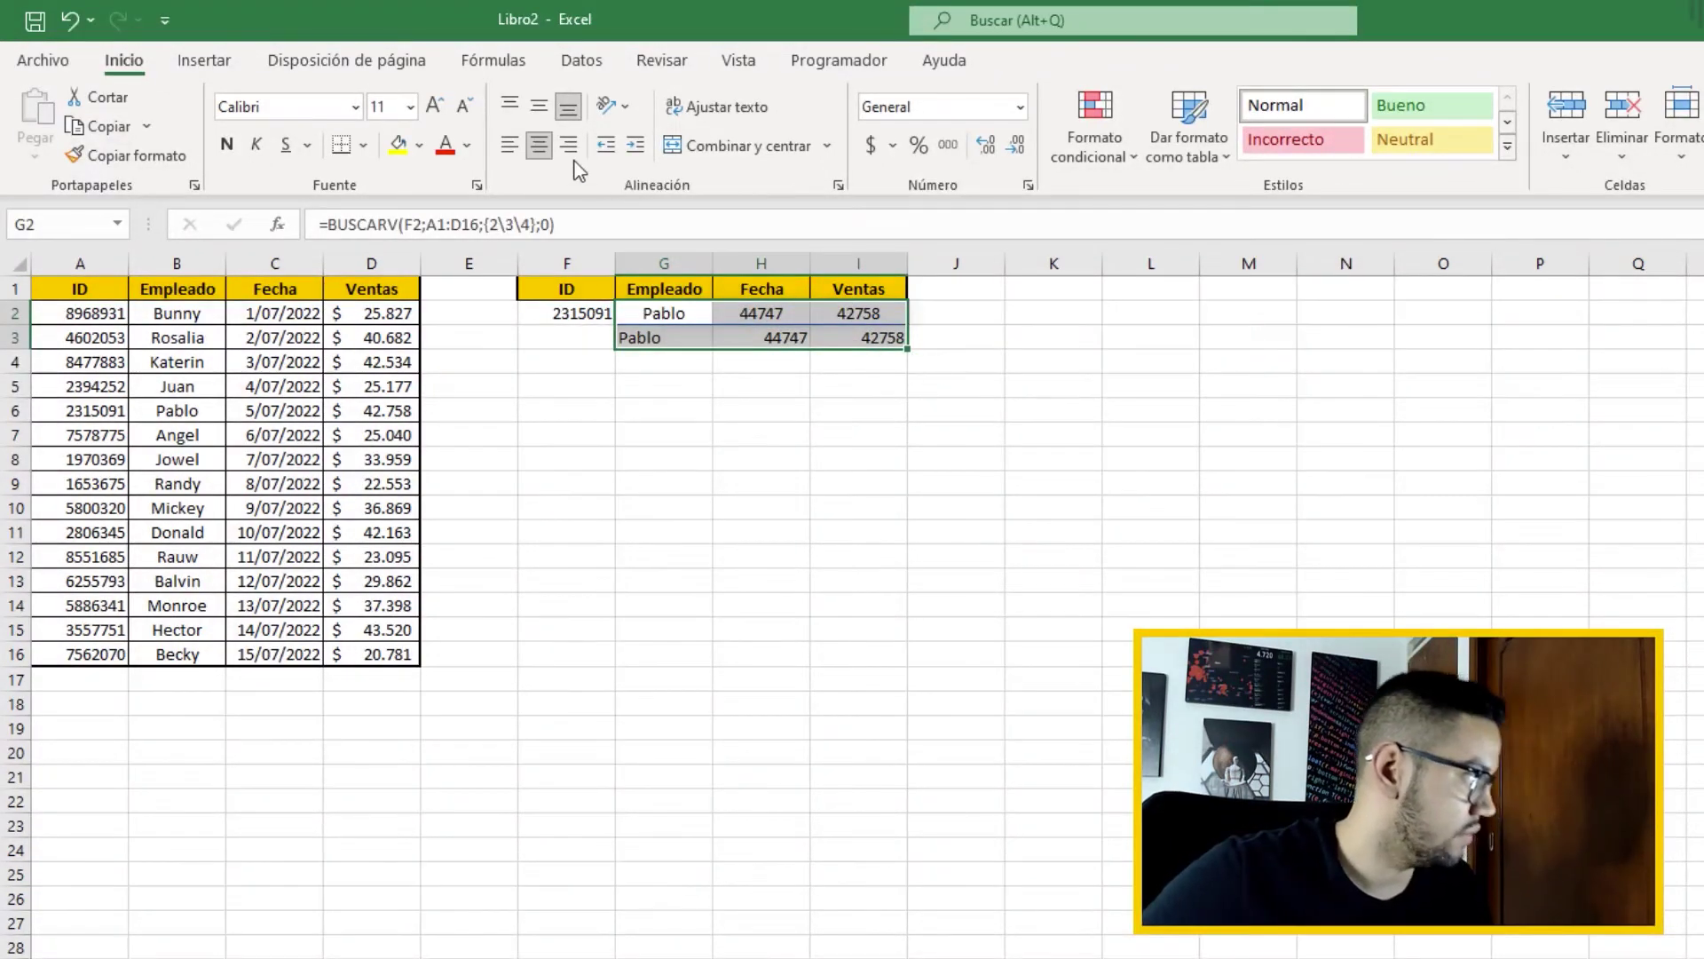
Centre the result rows and format the Fecha column H as Fecha corta dates.
click(539, 145)
click(778, 264)
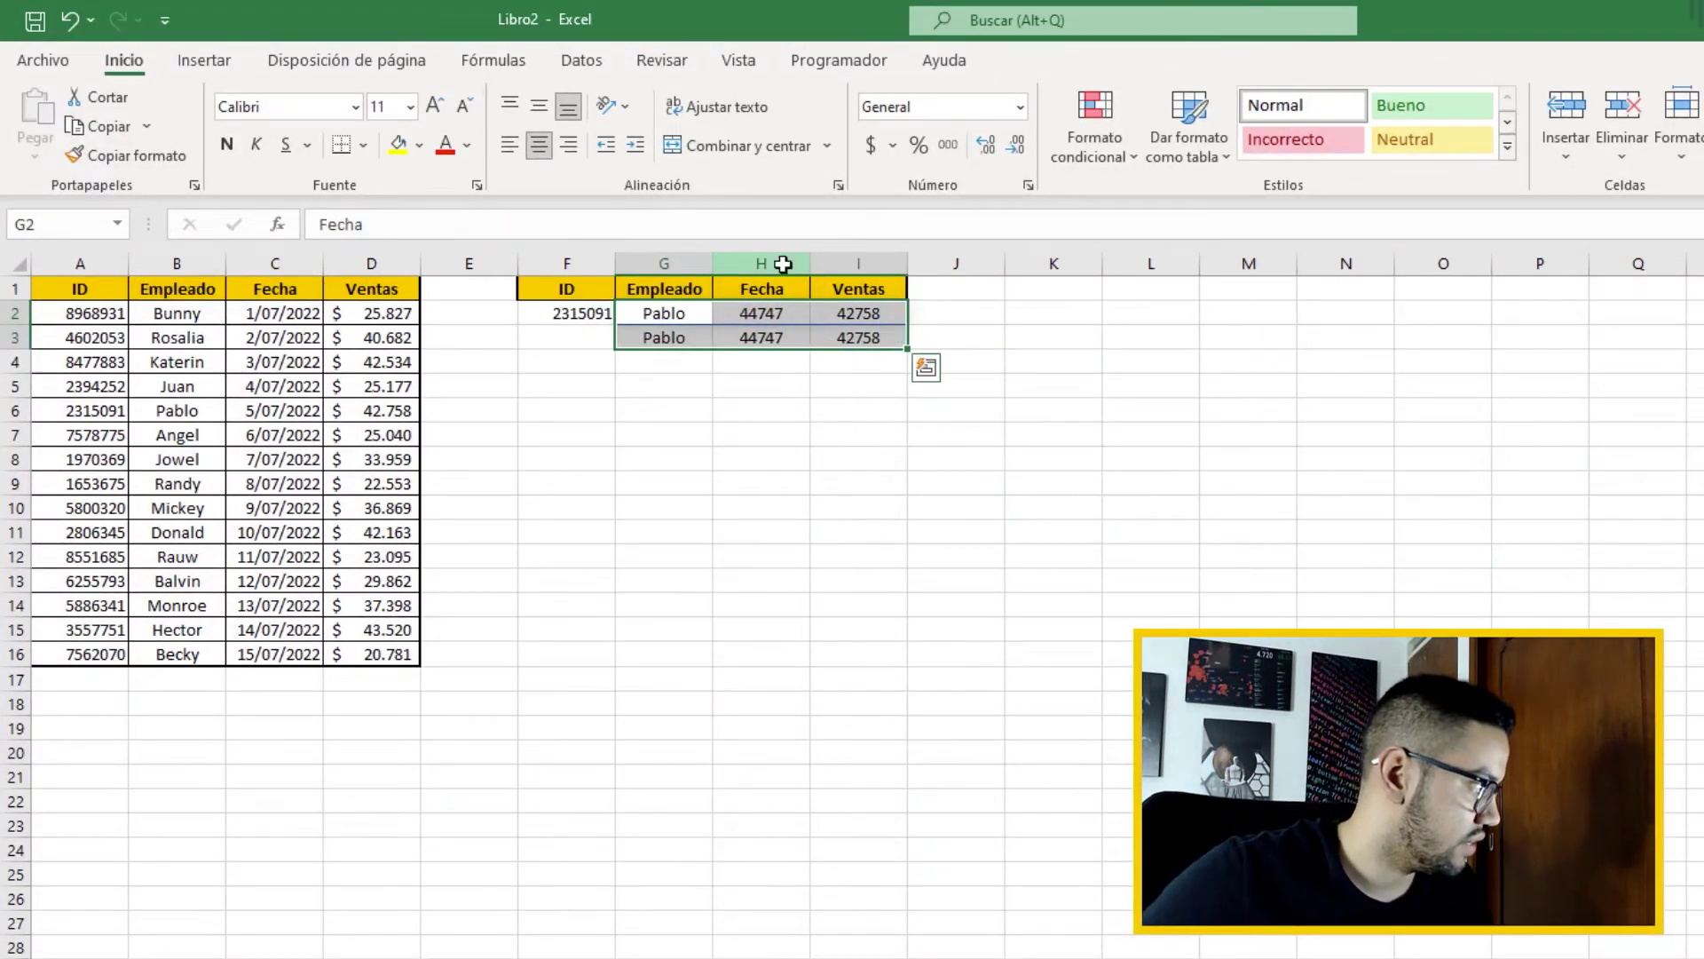
click(1021, 107)
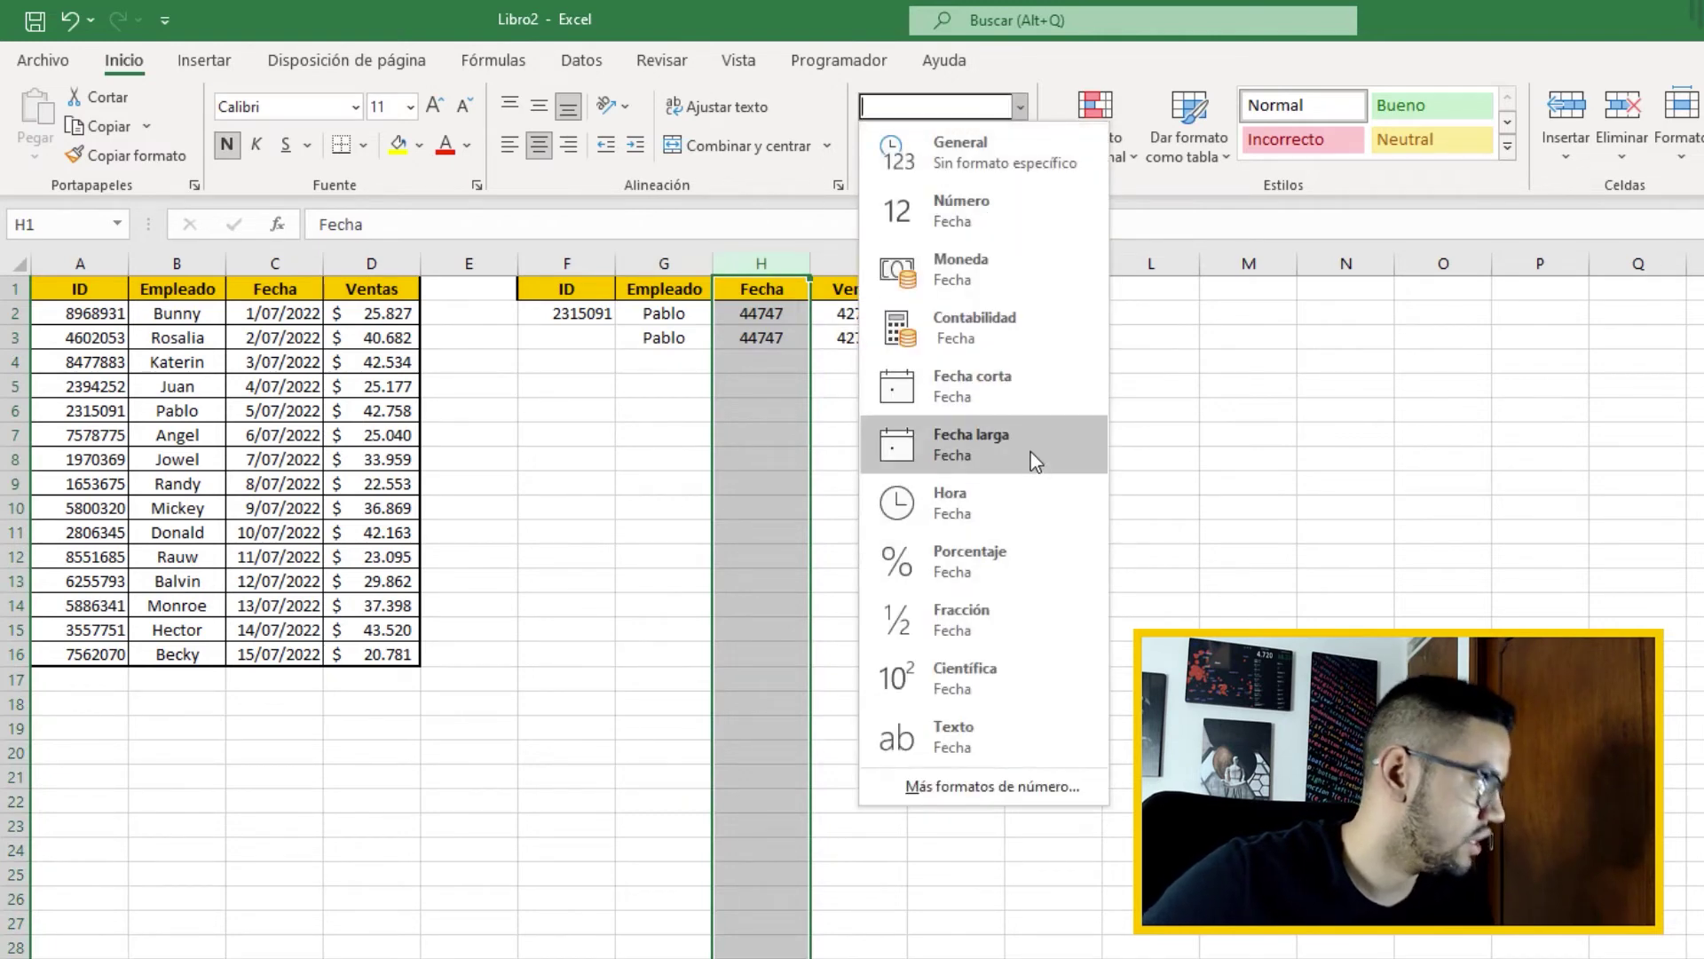
click(1019, 392)
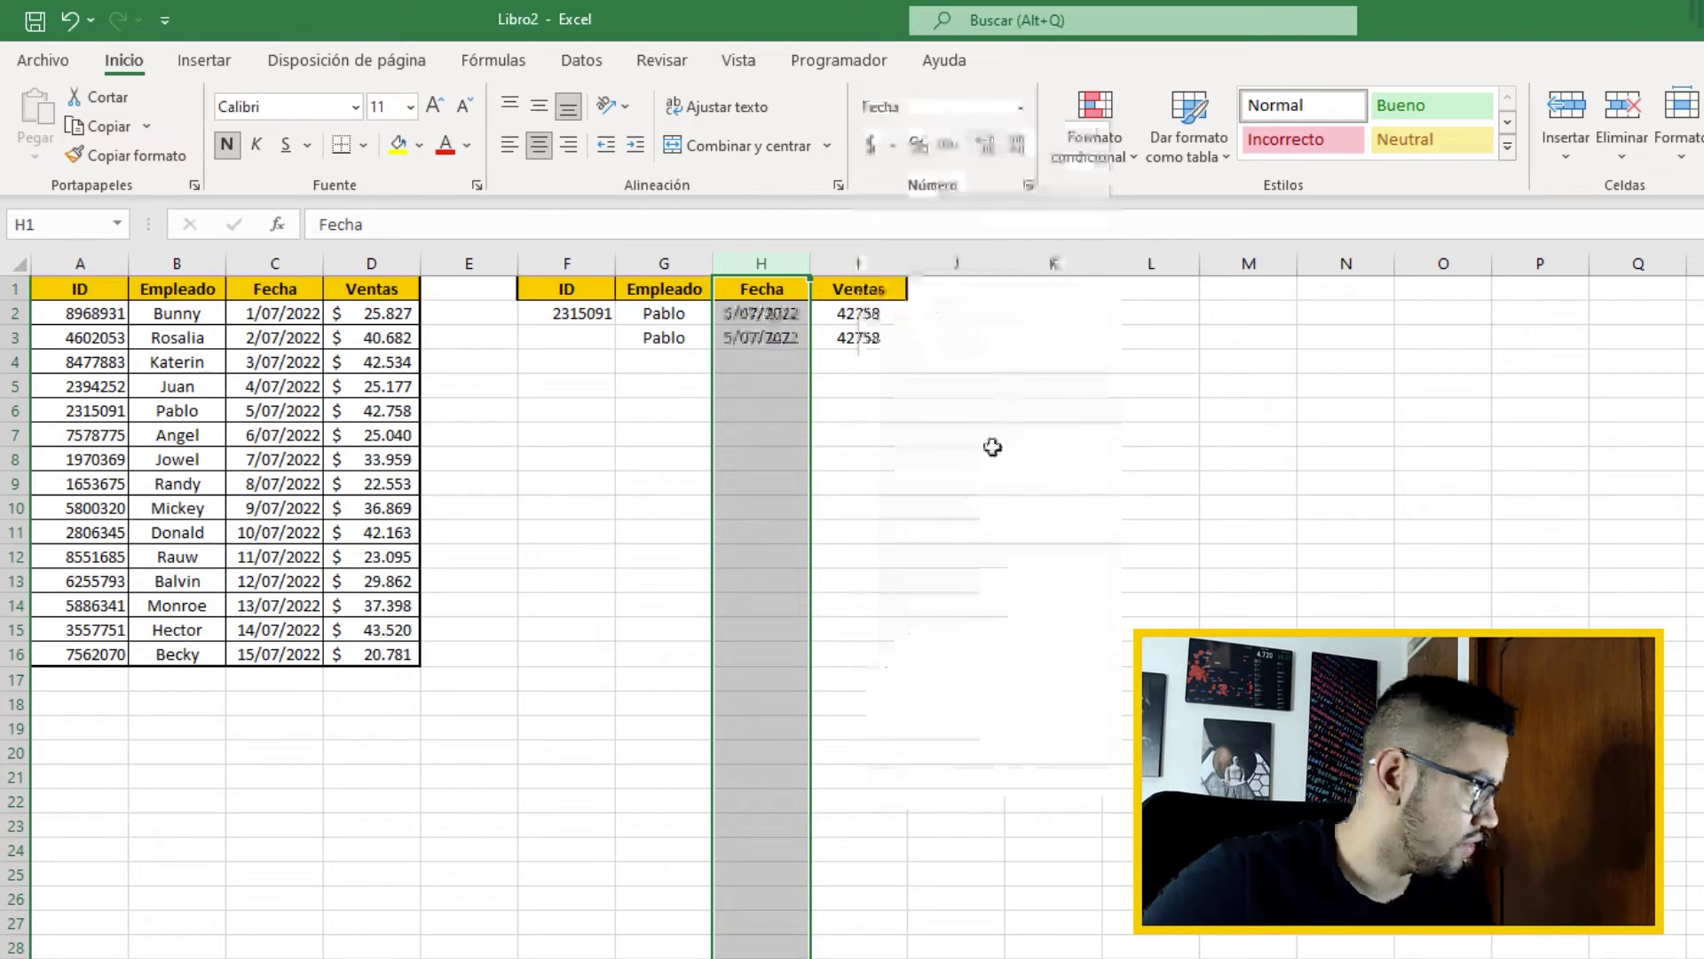
click(958, 357)
Give the Ventas column I Contabilidad format with no decimals and auto-fit its width.
click(871, 261)
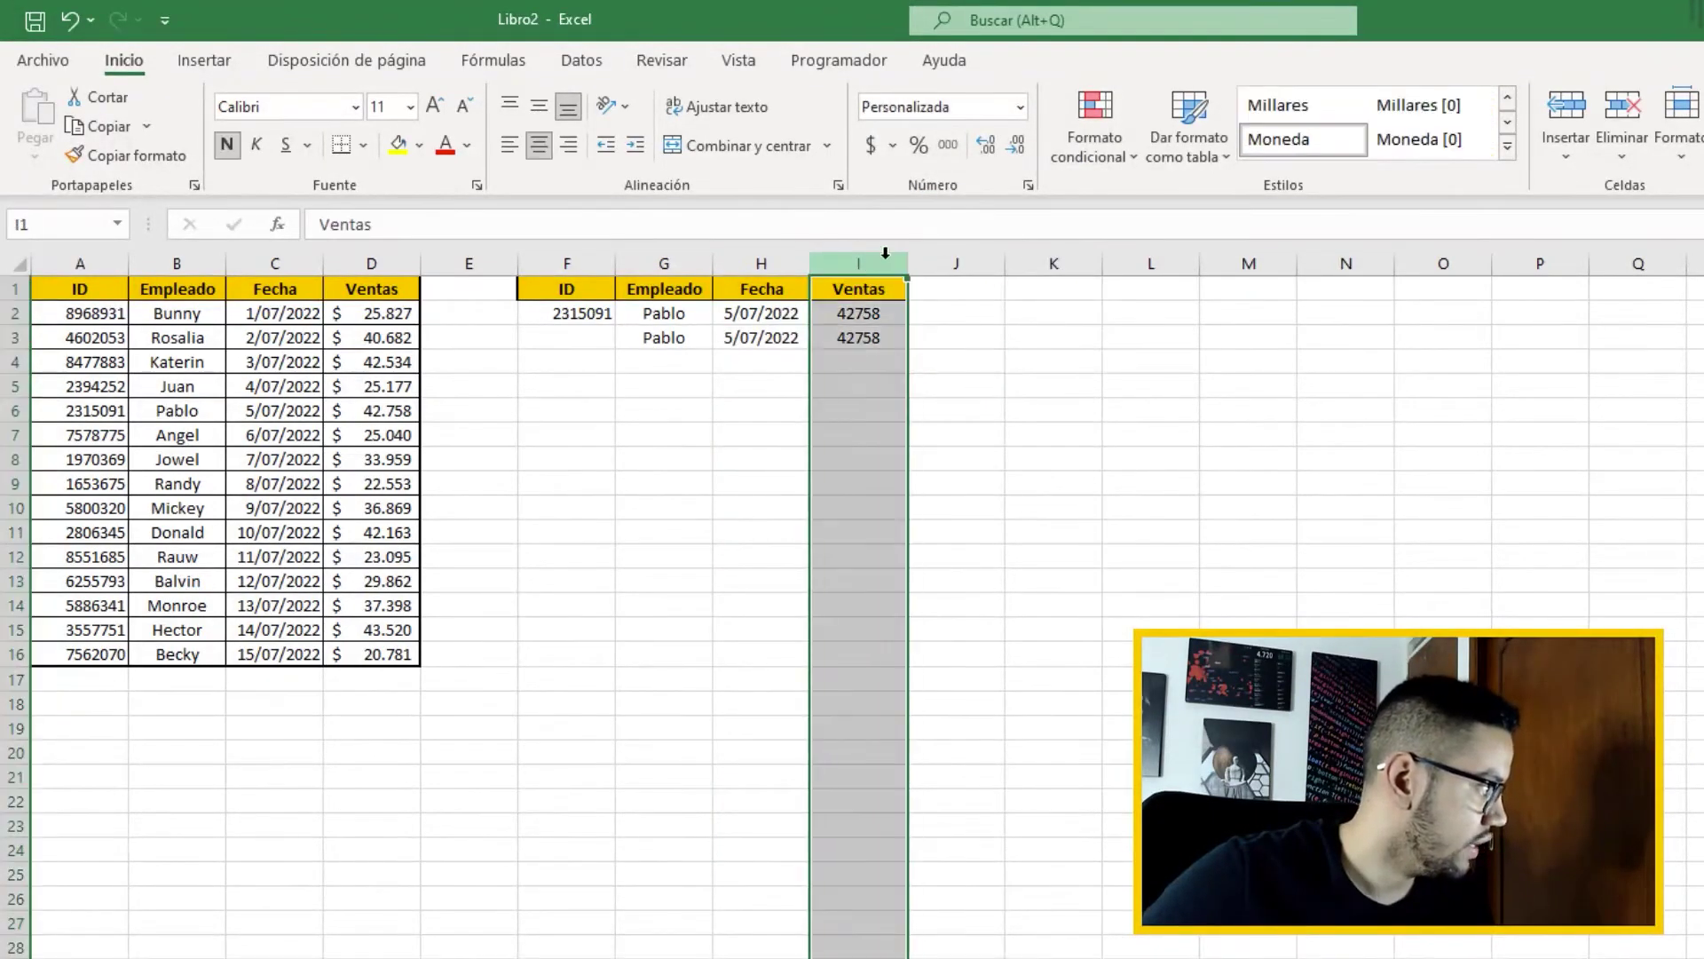
click(873, 147)
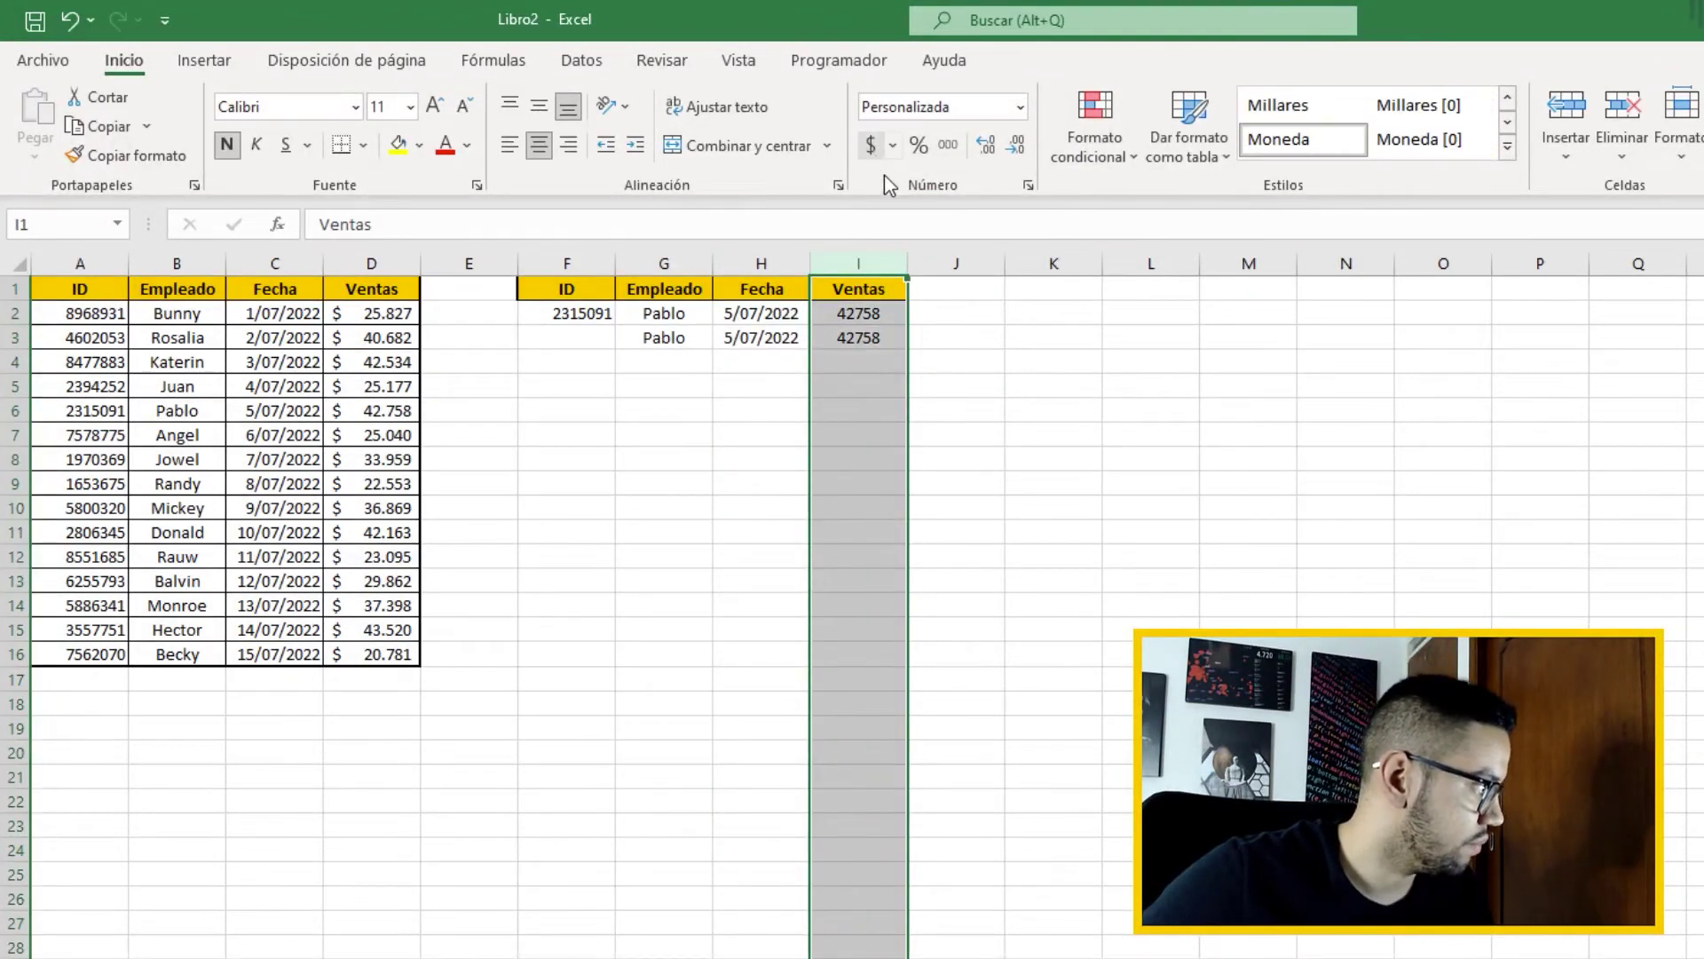
click(989, 149)
click(1017, 151)
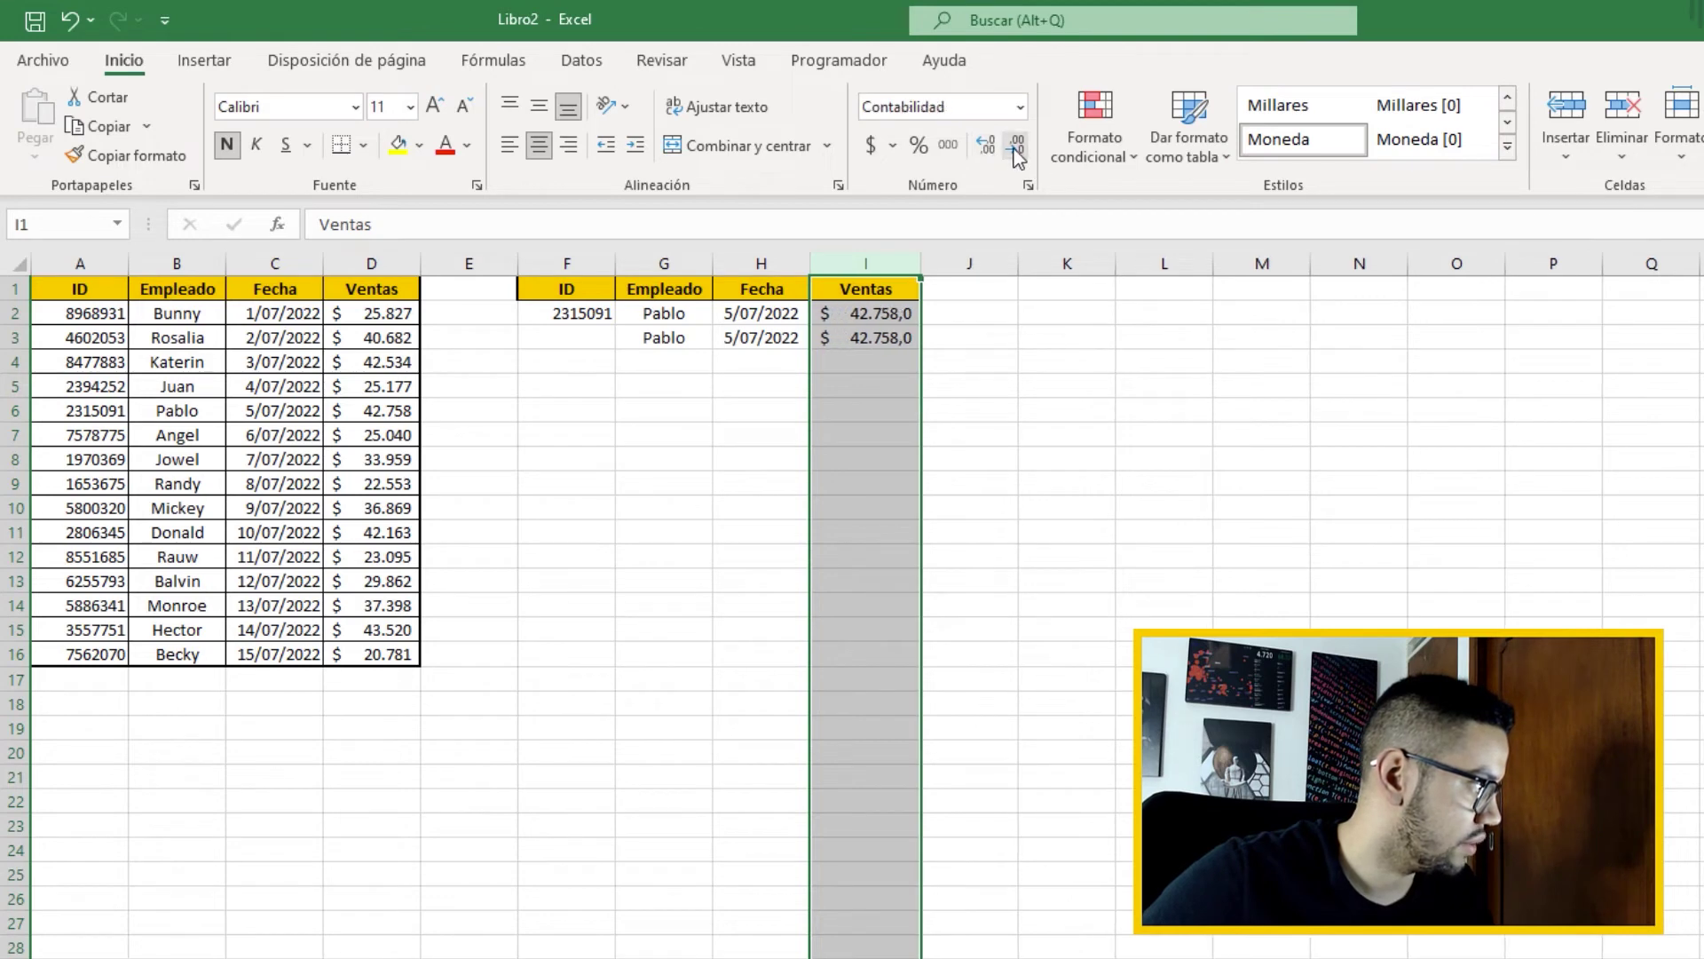
double_click(924, 256)
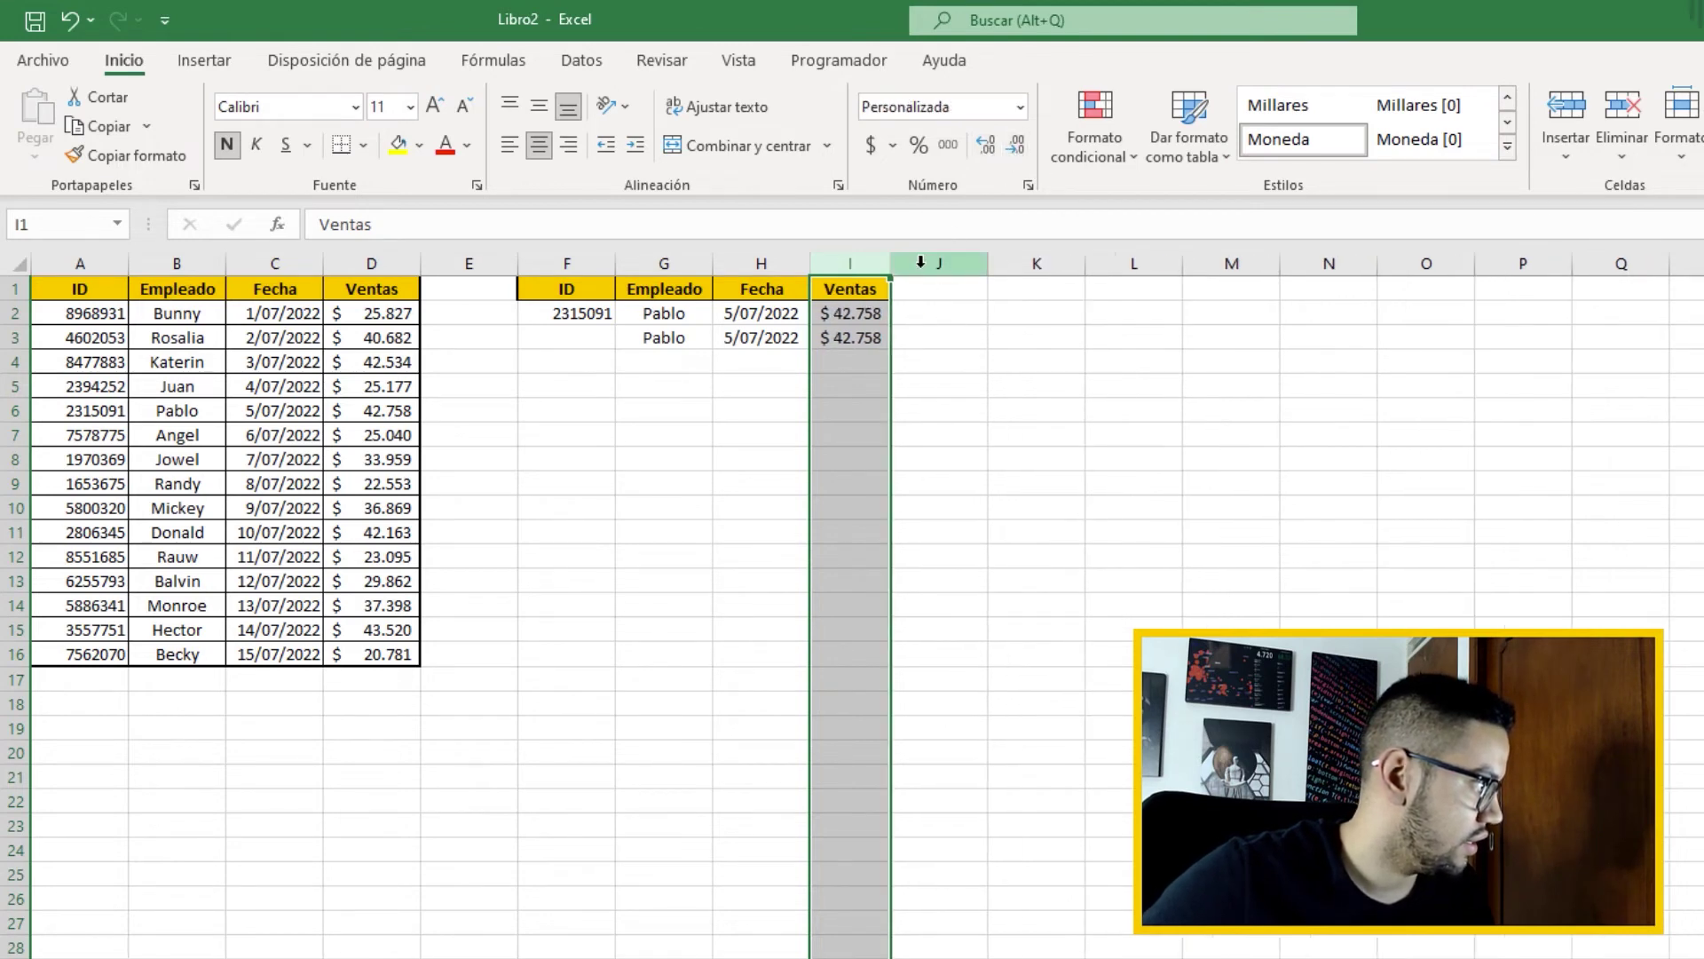
click(948, 359)
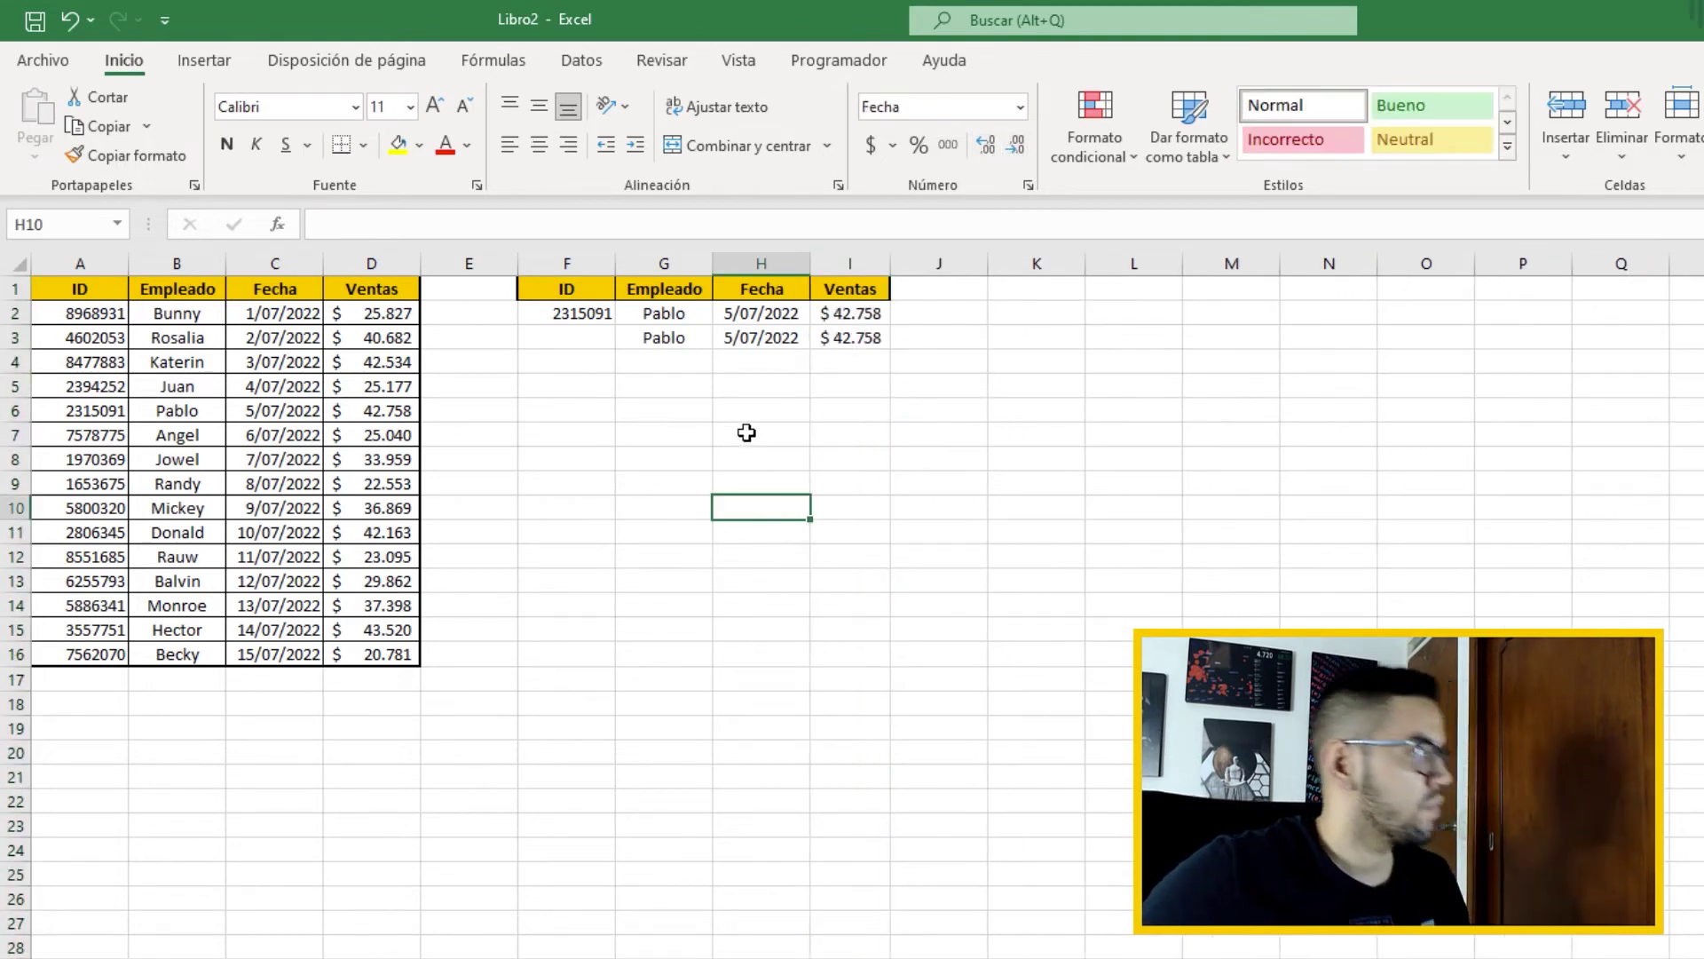
click(582, 316)
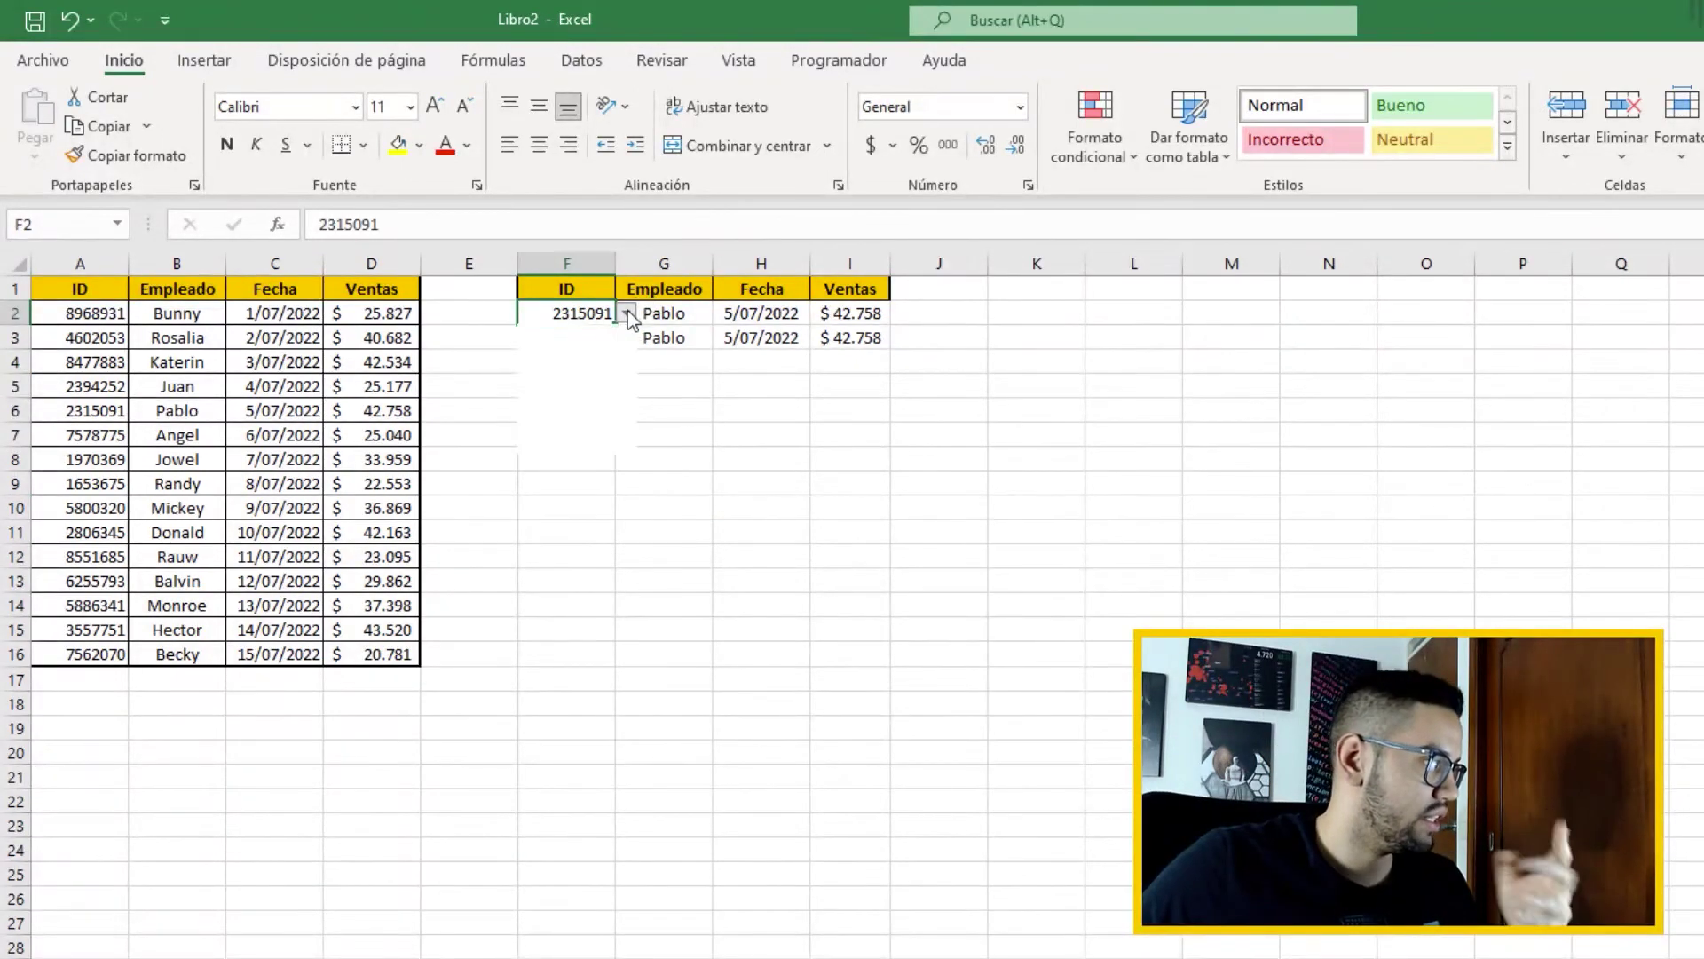
Pick another employee ID in F2 so both rows show 9/07/2022 and $ 36.869.
click(626, 313)
click(567, 399)
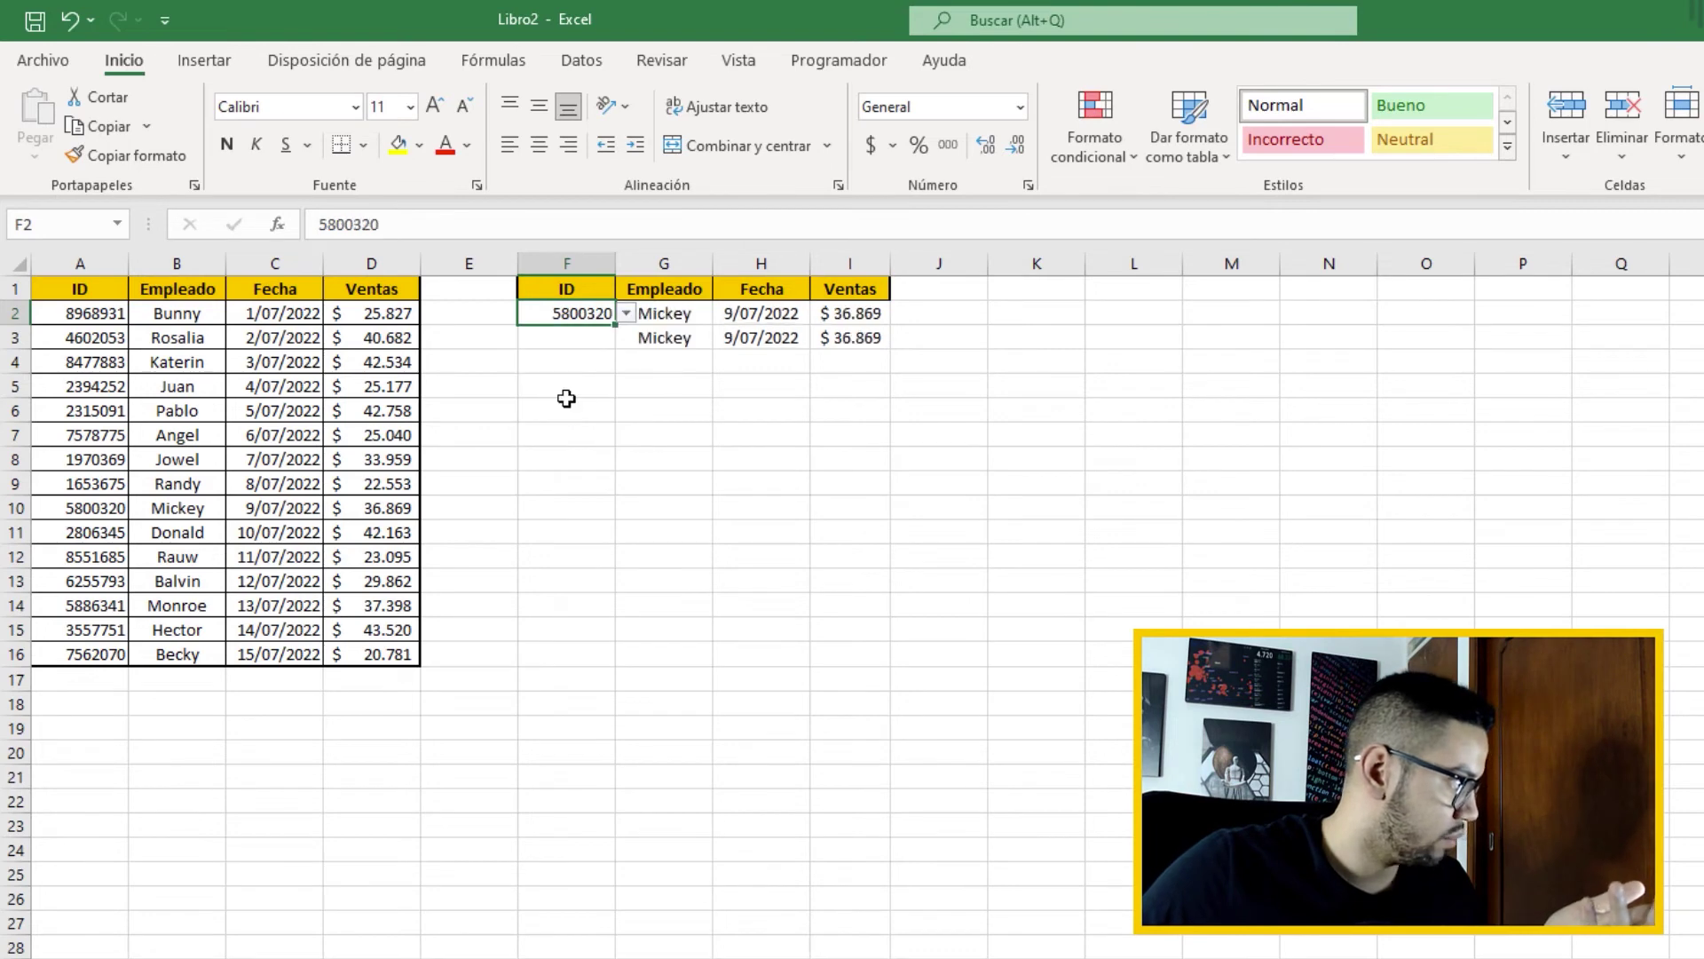
click(773, 437)
click(698, 319)
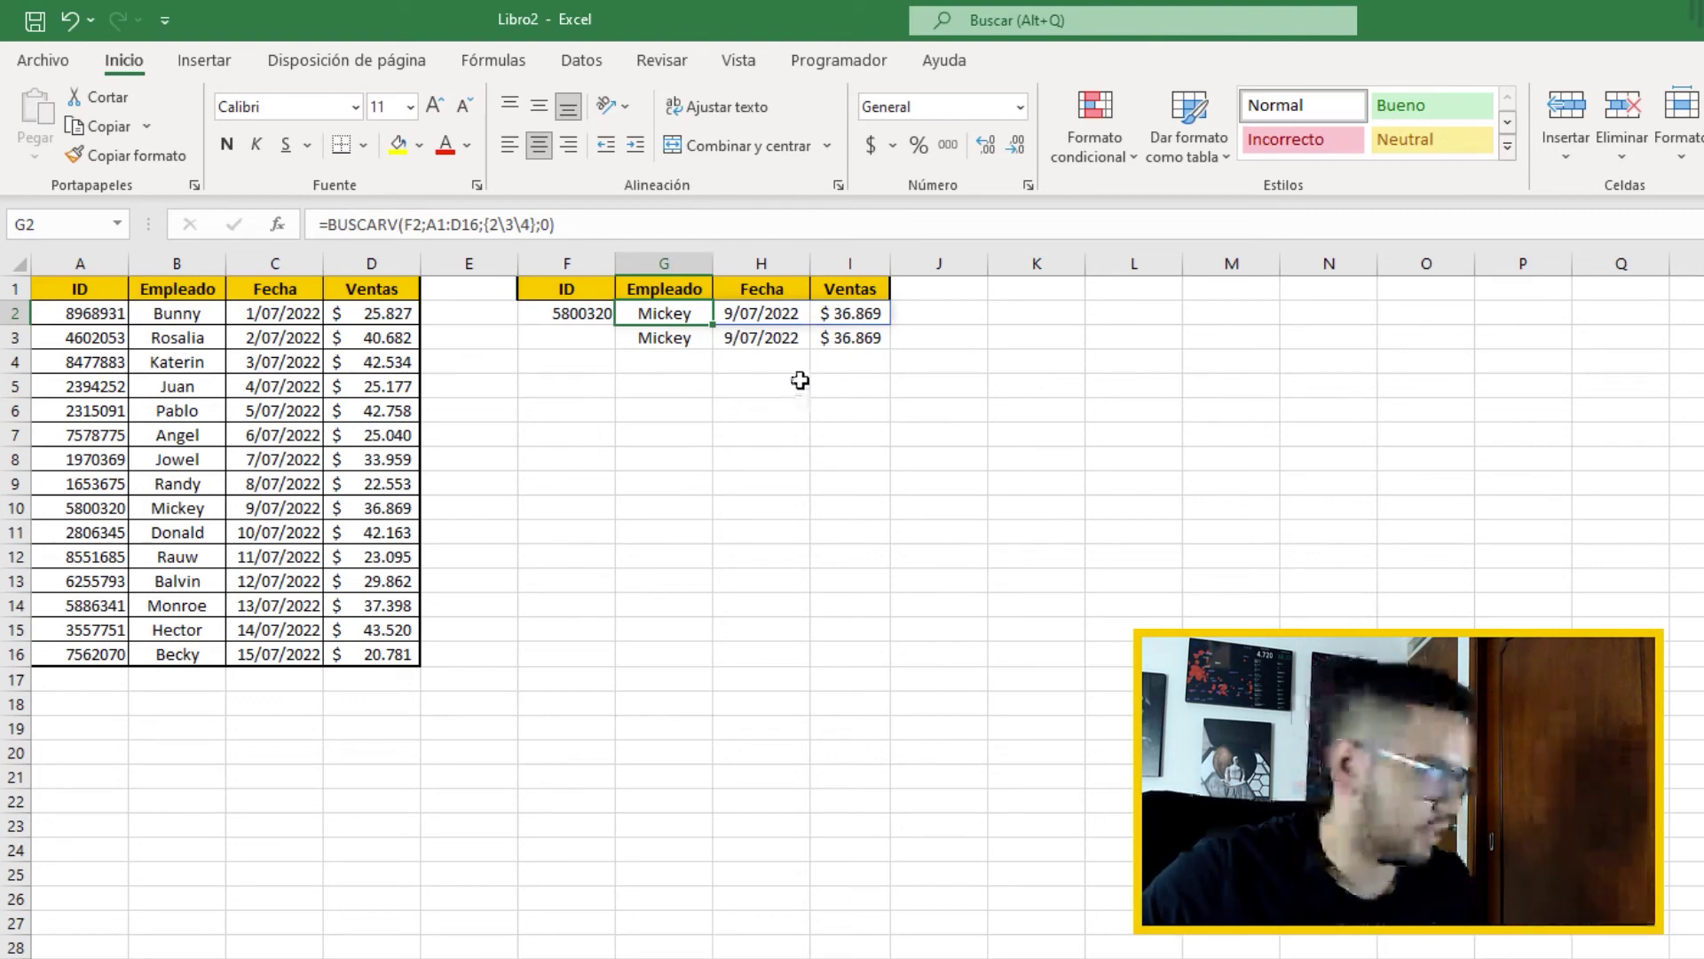
Review the FILTRAR formula in G3 unchanged, then edit G2's BUSCARV formula at its {2\3\4} list.
click(715, 384)
click(672, 339)
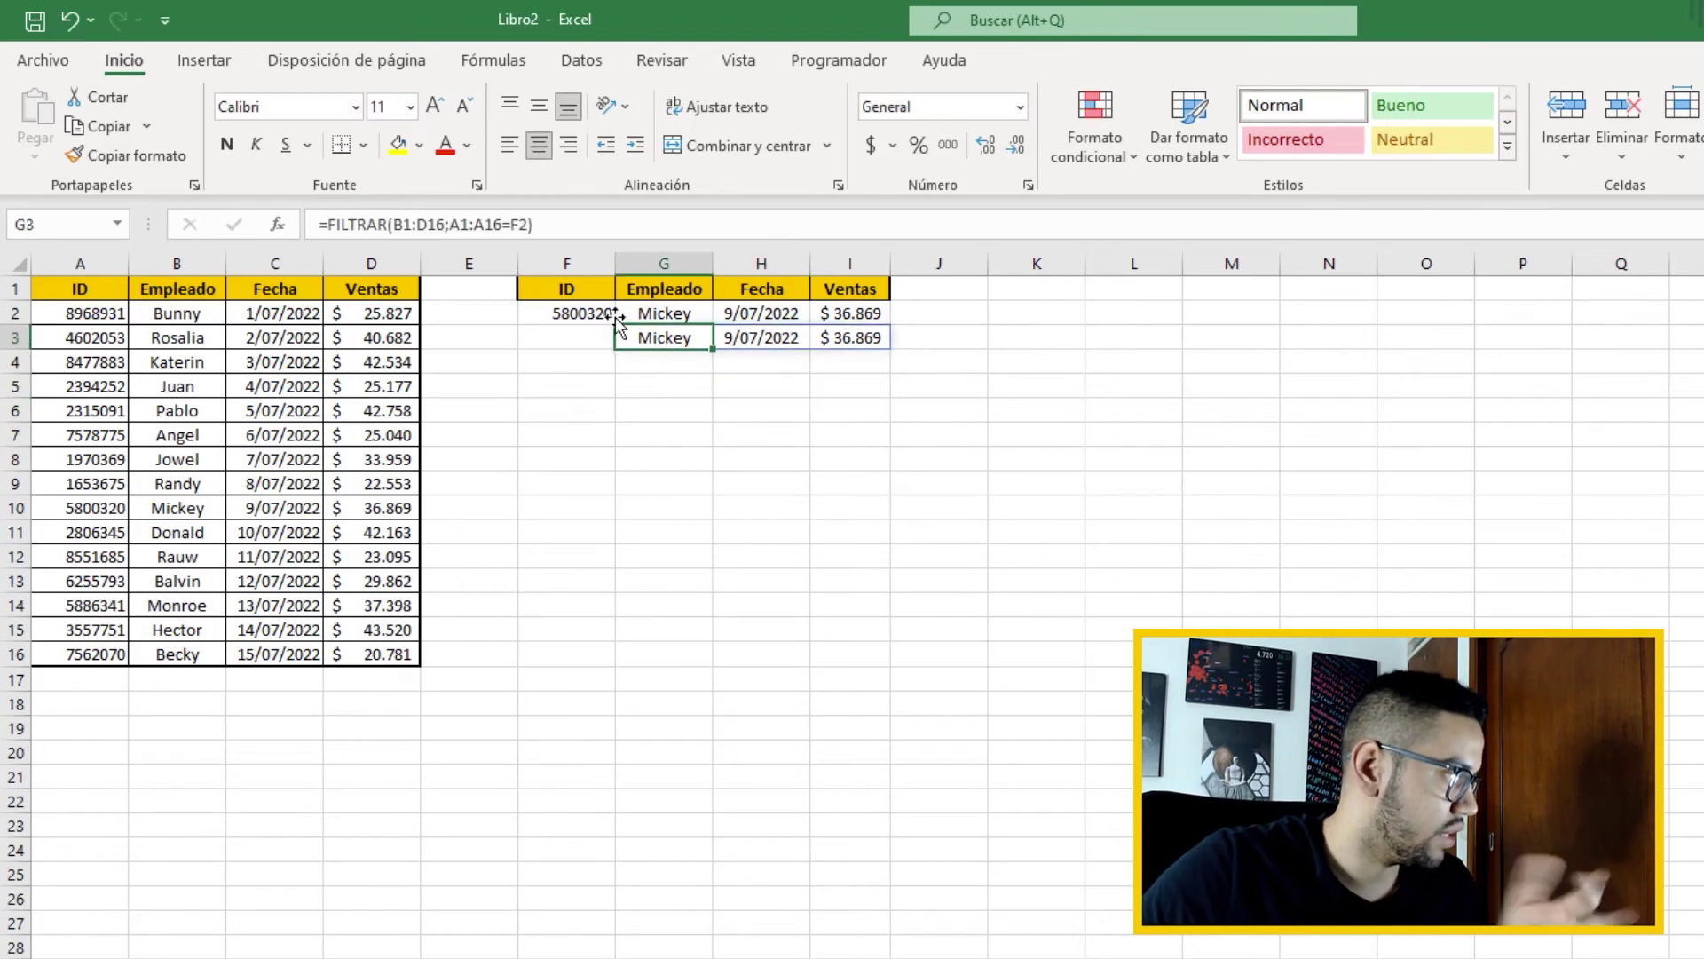
click(580, 222)
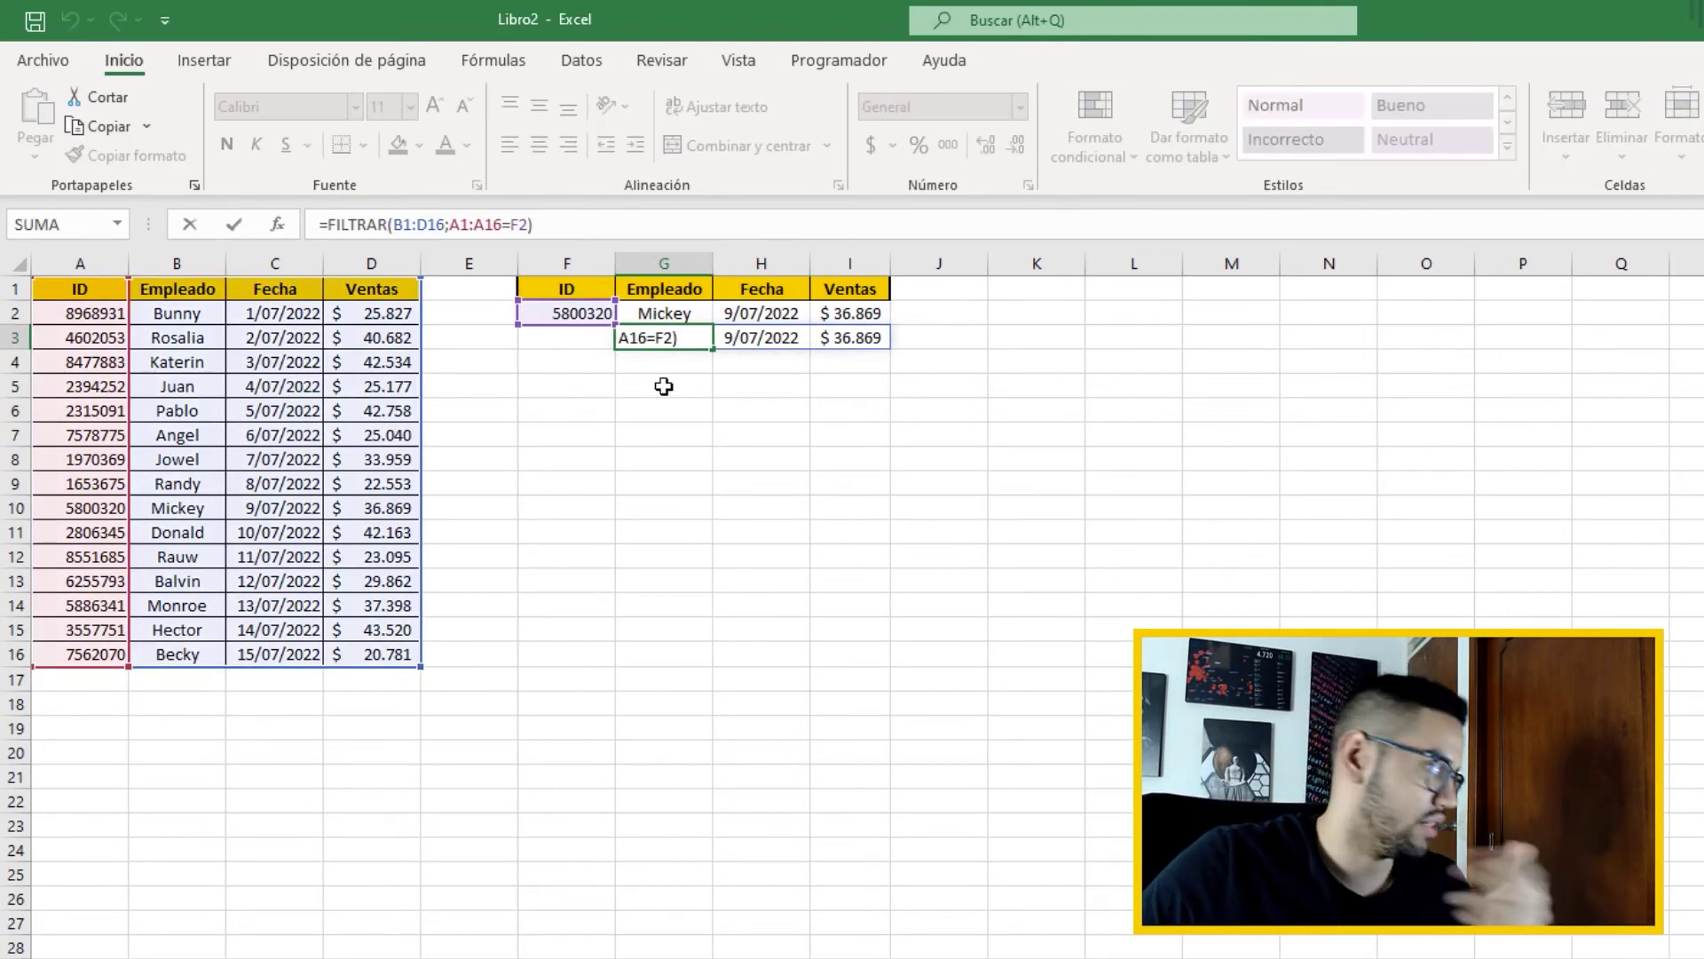
click(689, 501)
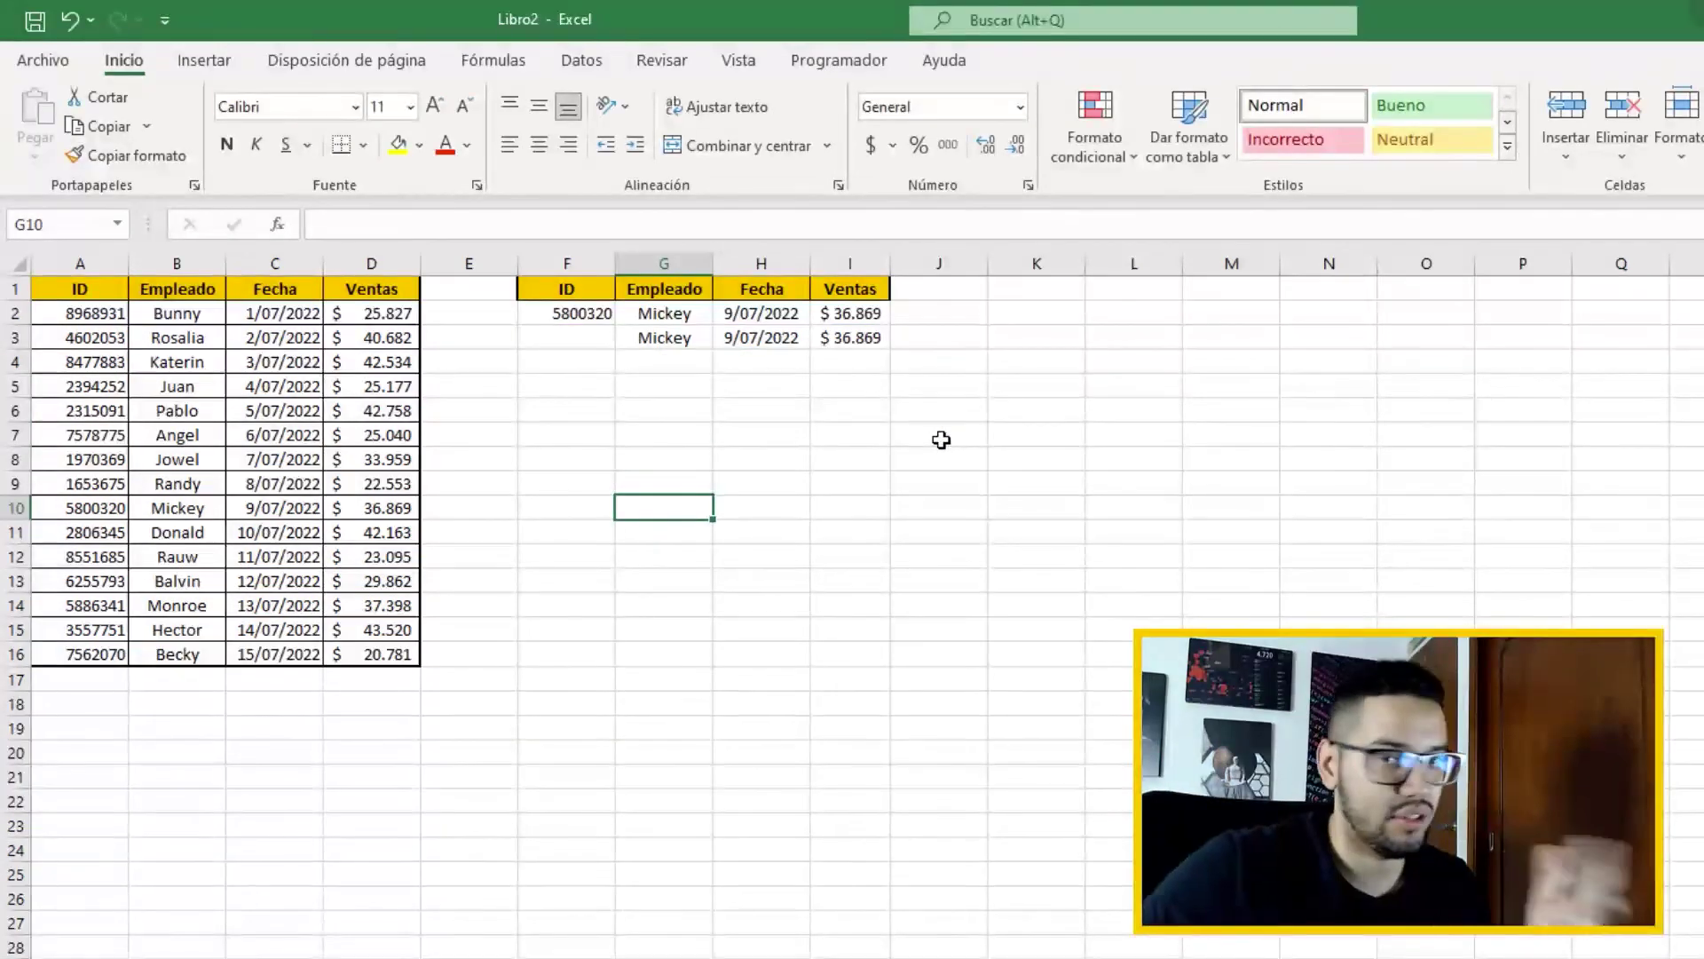
click(672, 336)
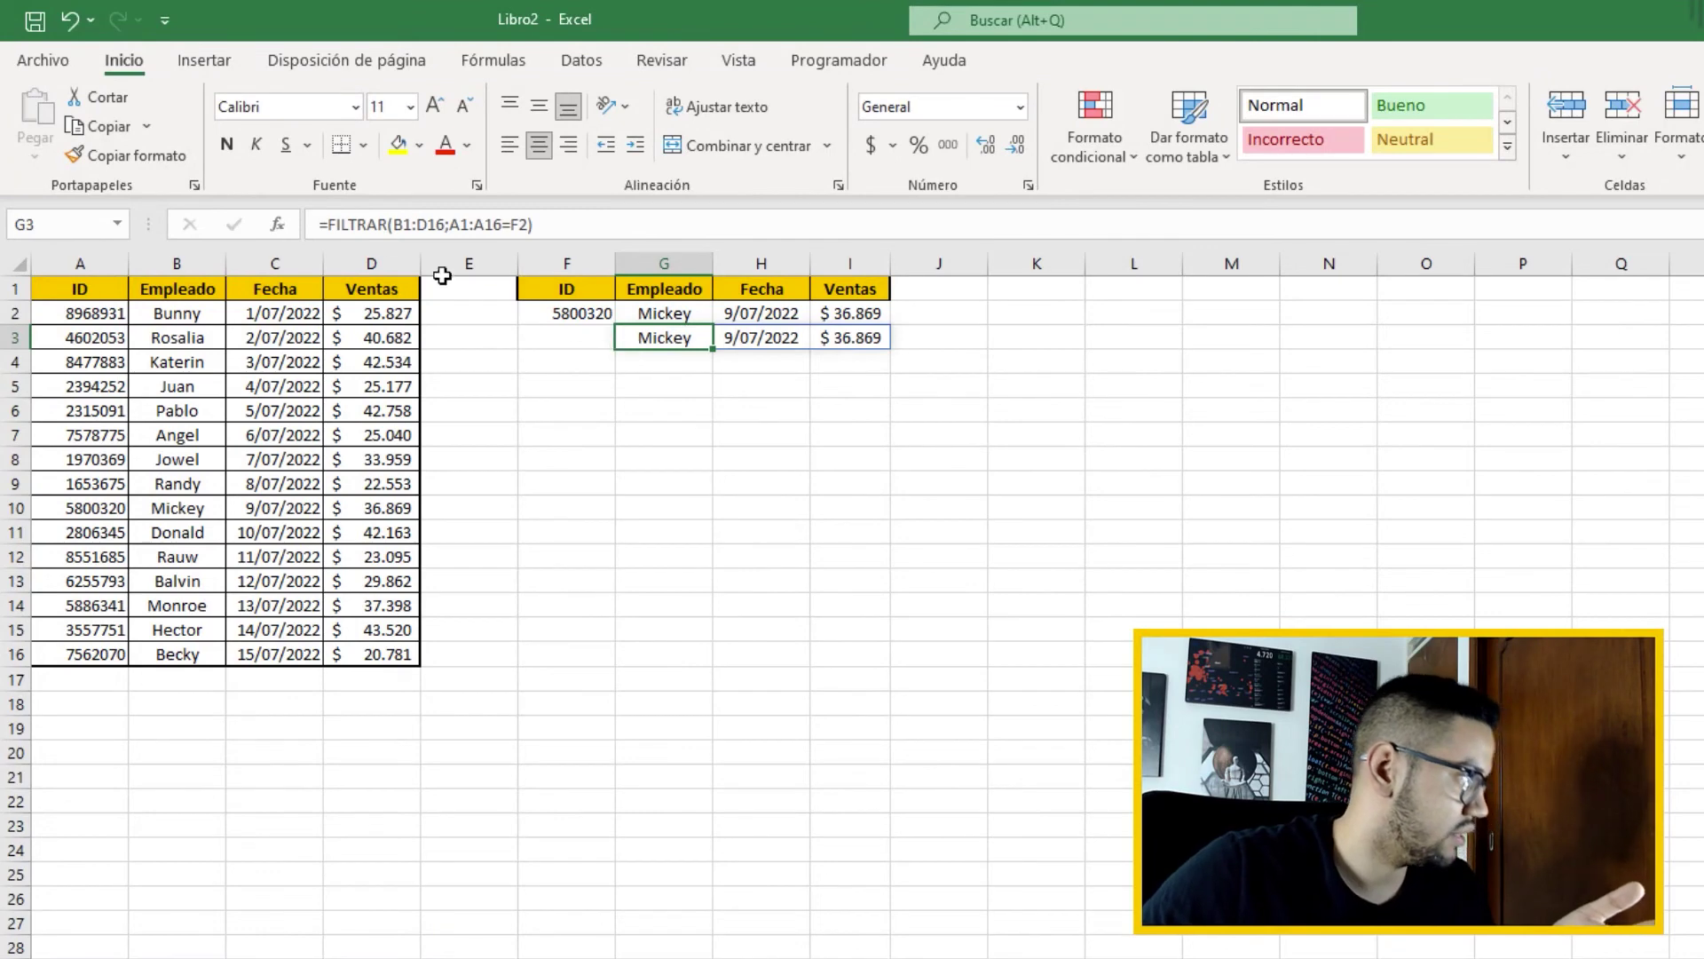
click(649, 472)
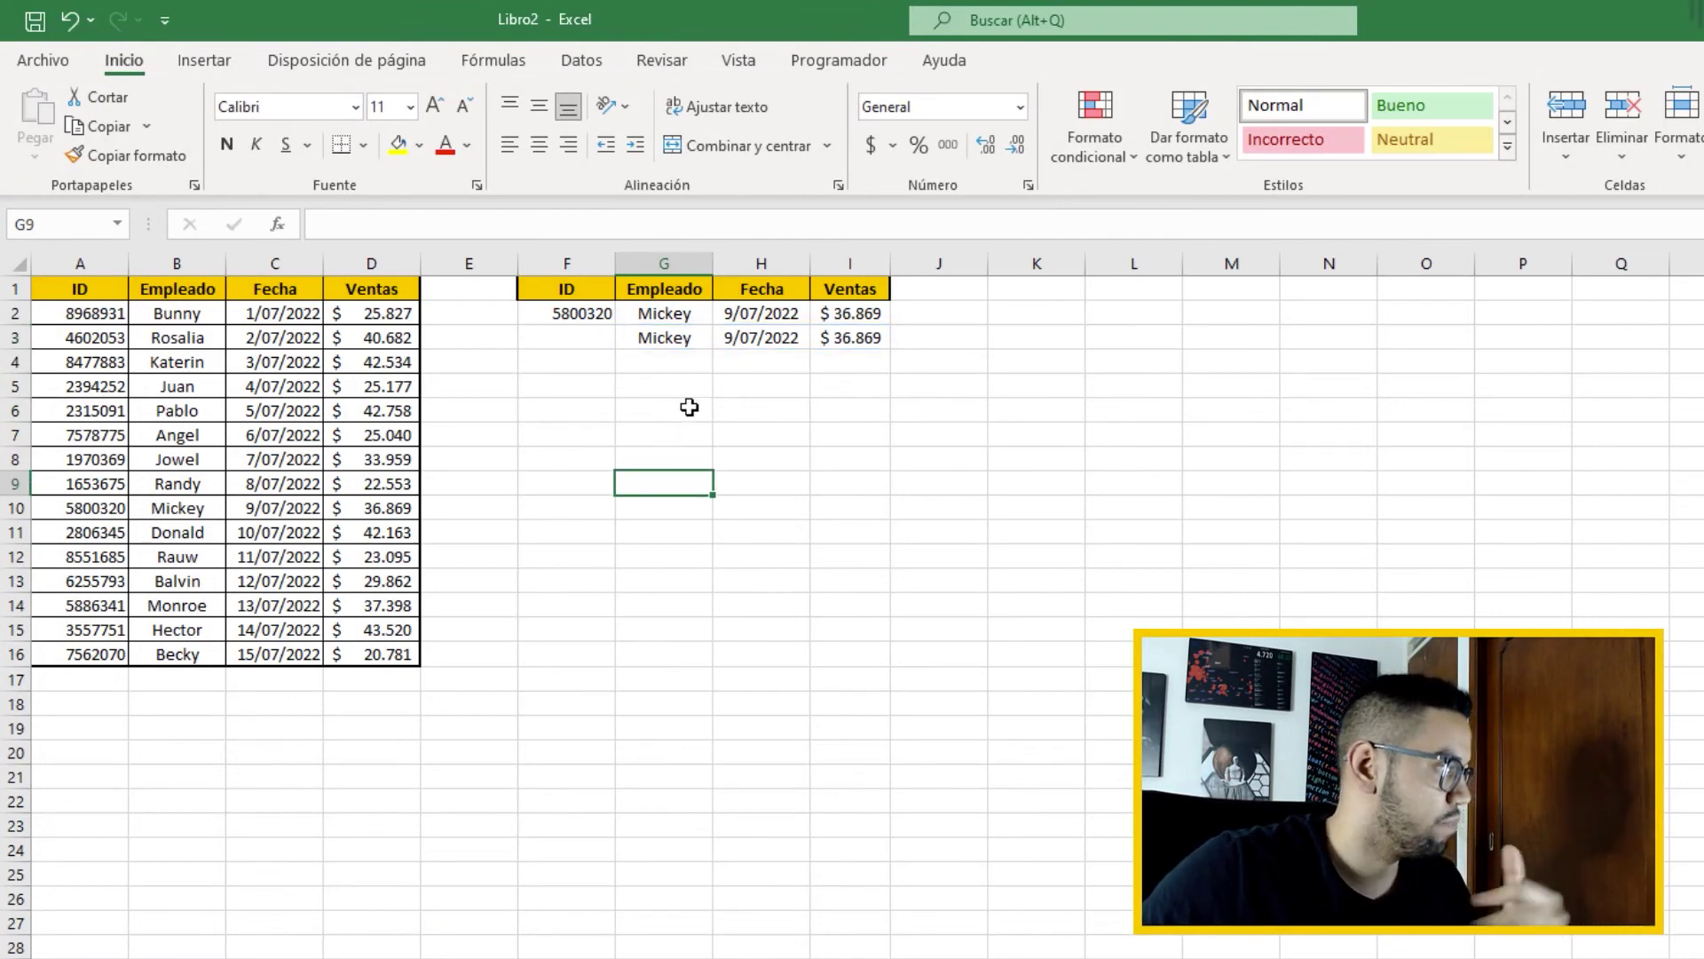
click(690, 312)
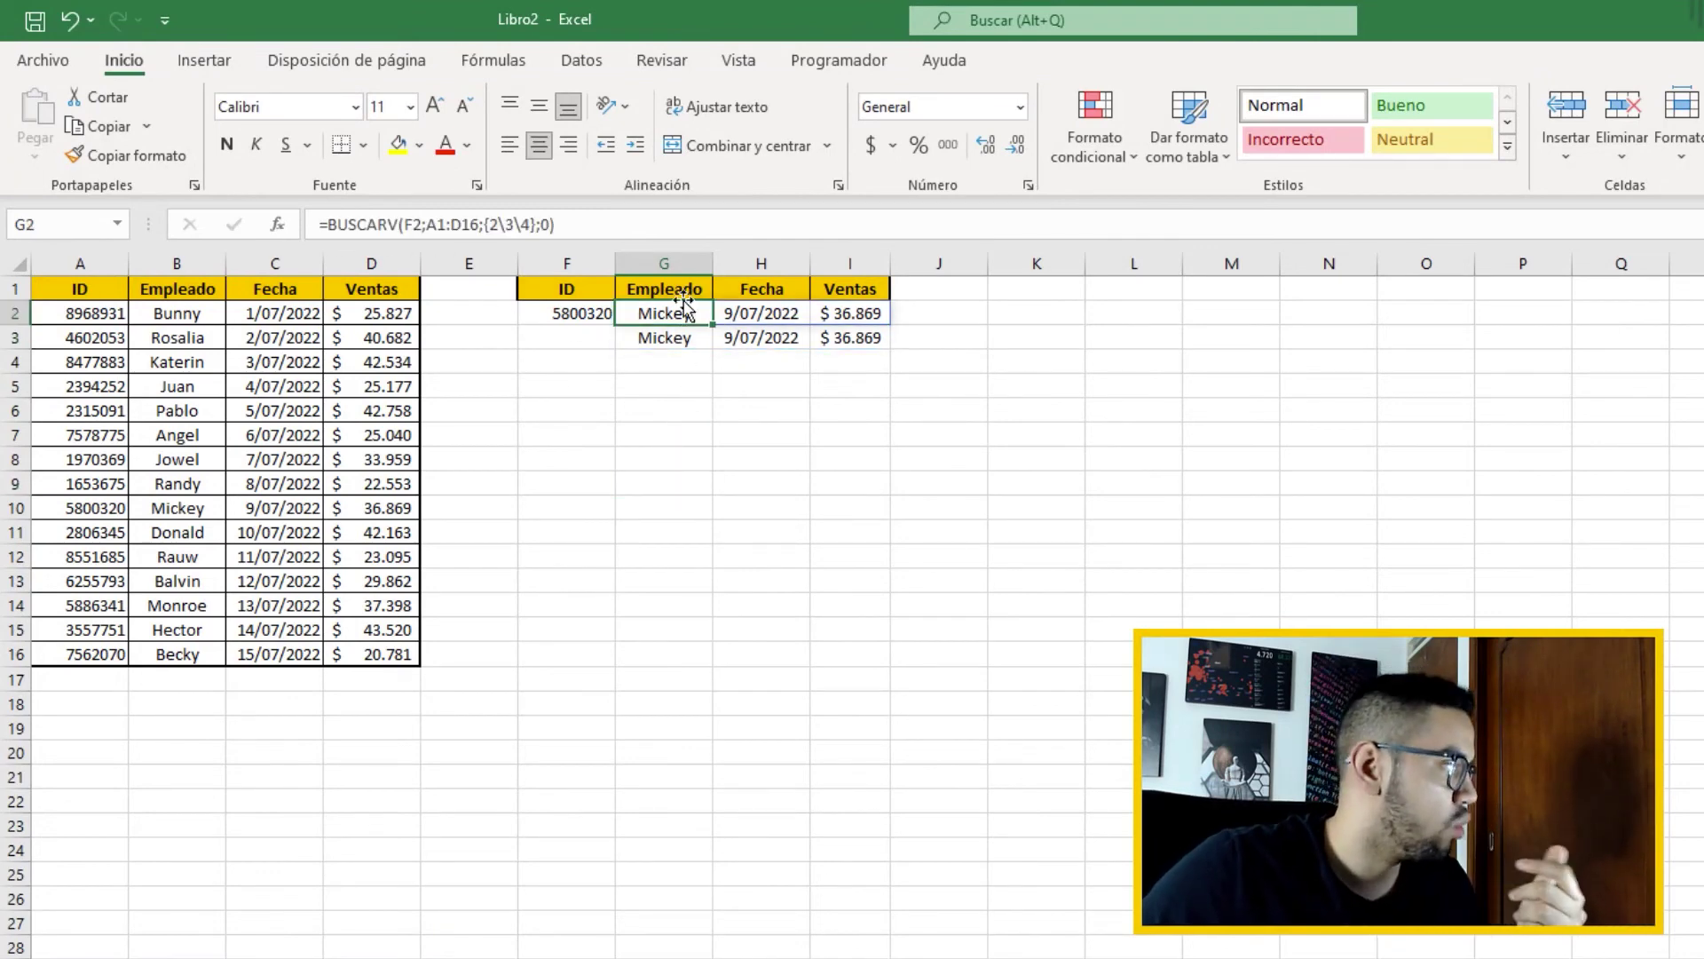
click(493, 227)
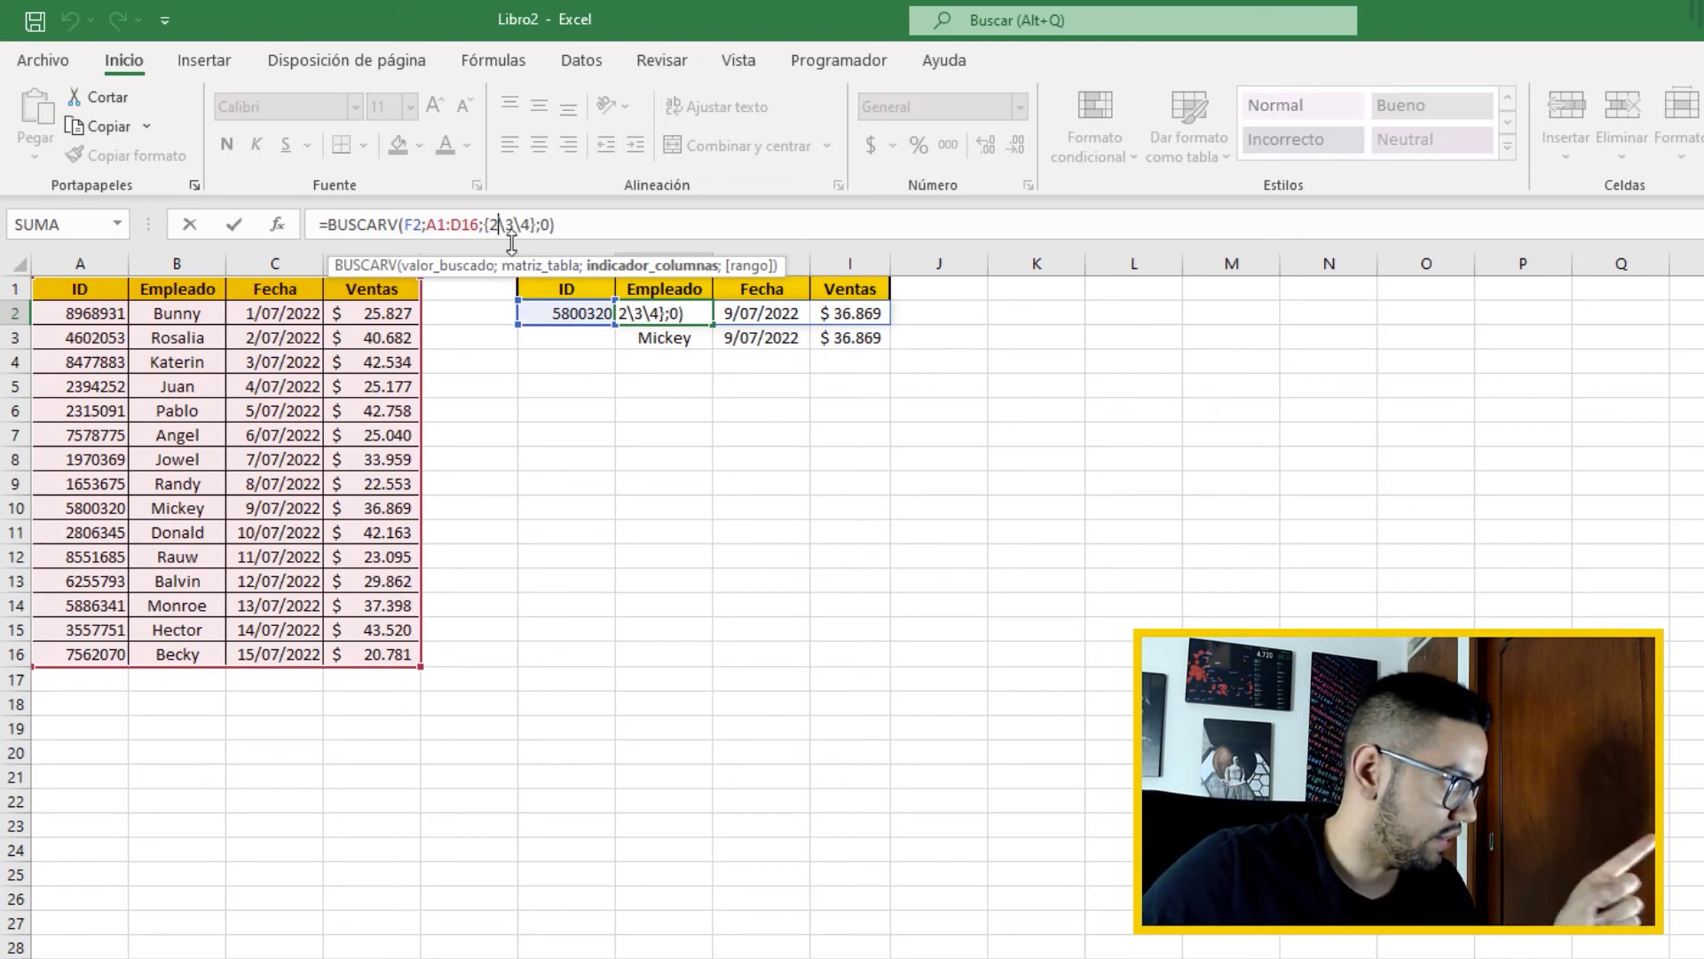